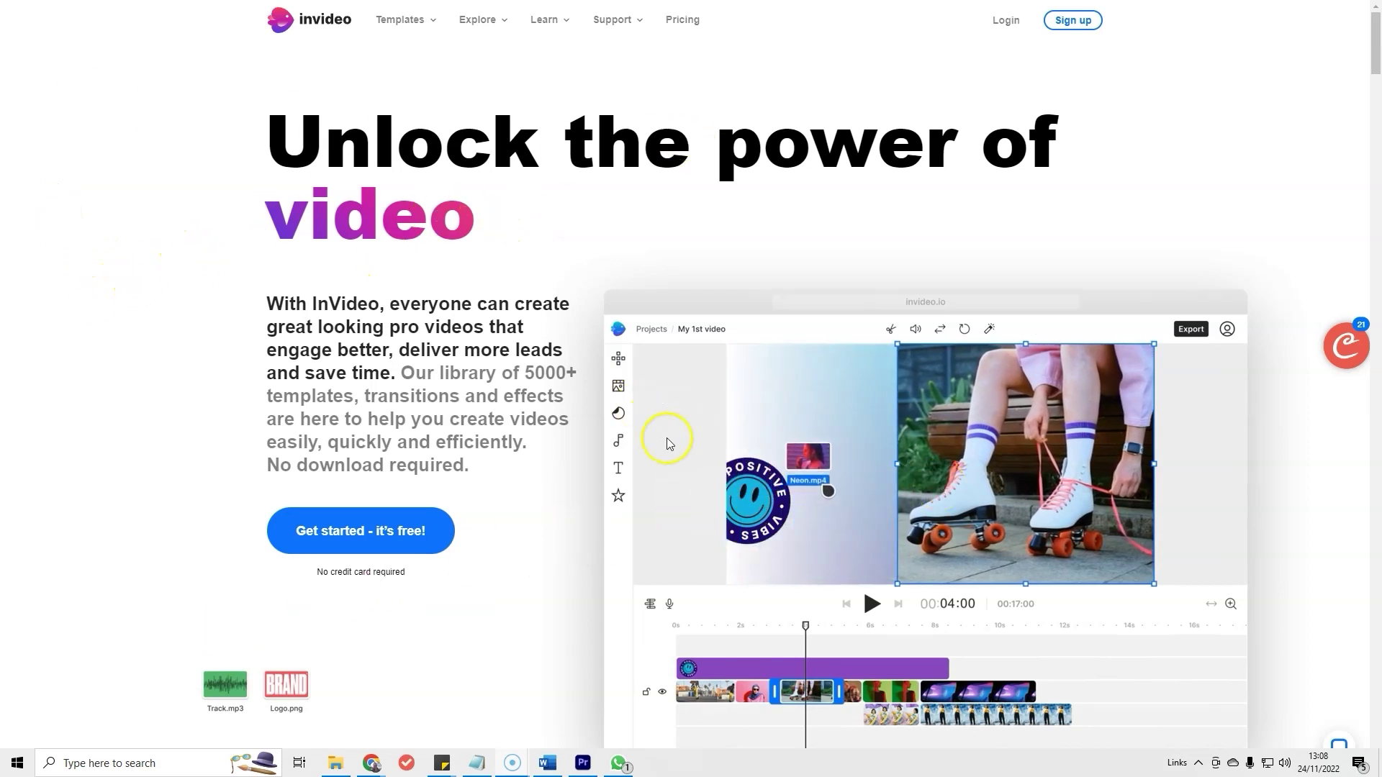
- Scroll through the home page's feature sections, then go to the Pricing page
scroll(770, 400, "down", 2)
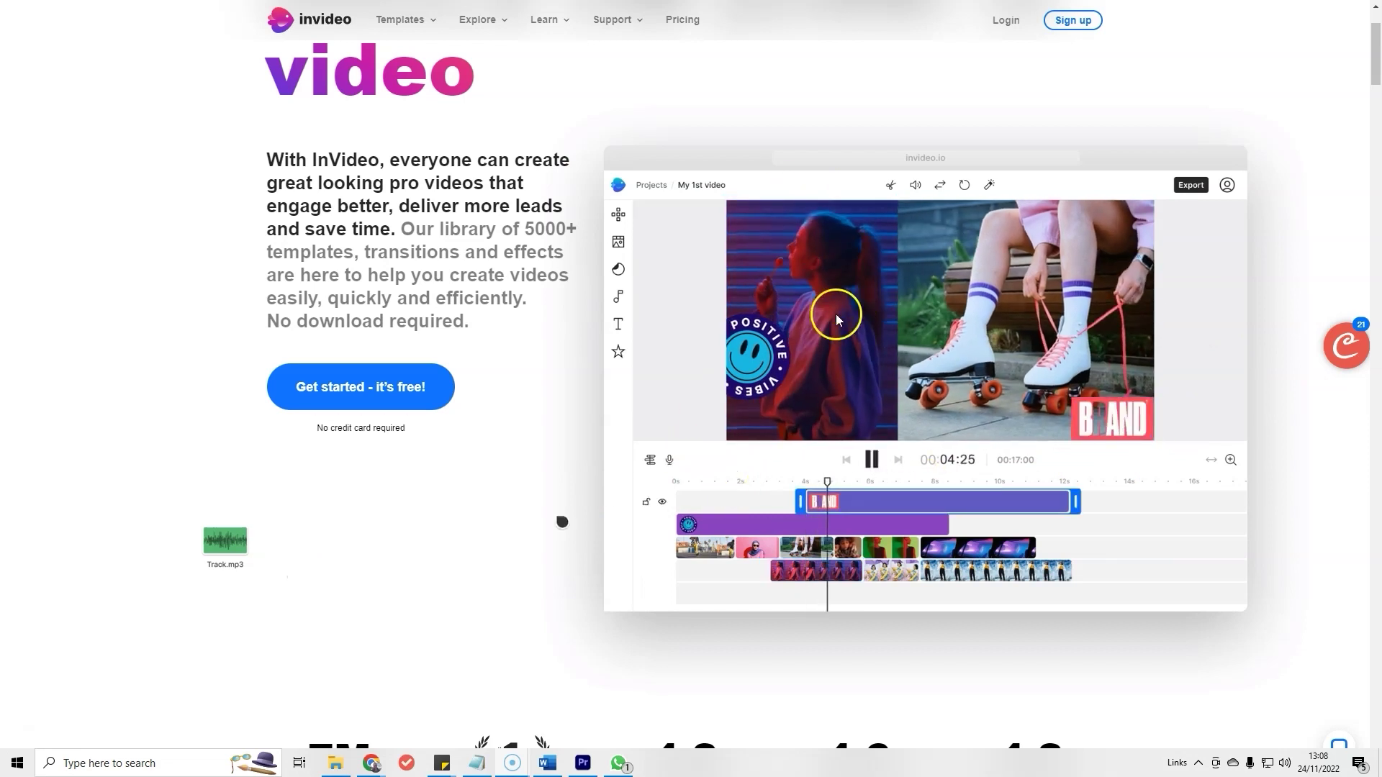
scroll(762, 360, "down", 14)
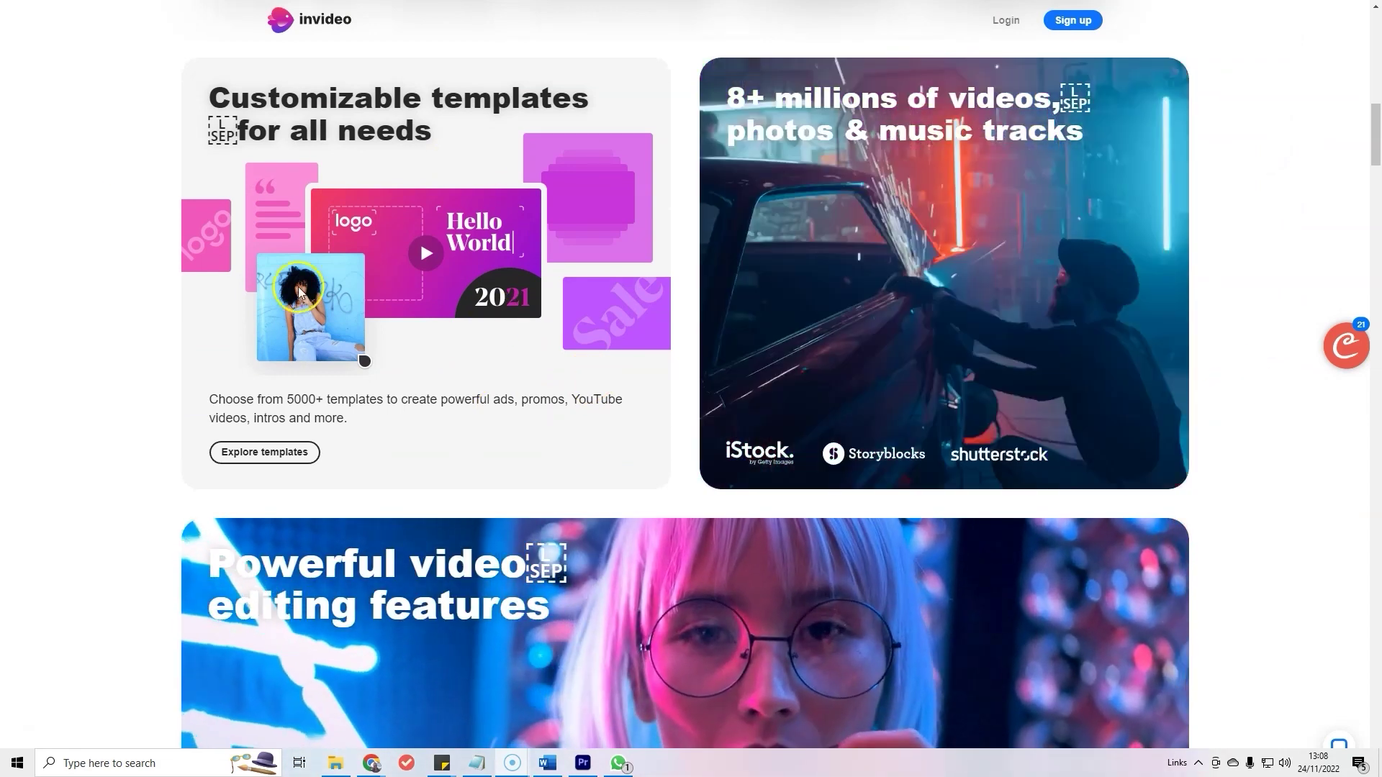
scroll(299, 236, "down", 4)
scroll(317, 417, "down", 10)
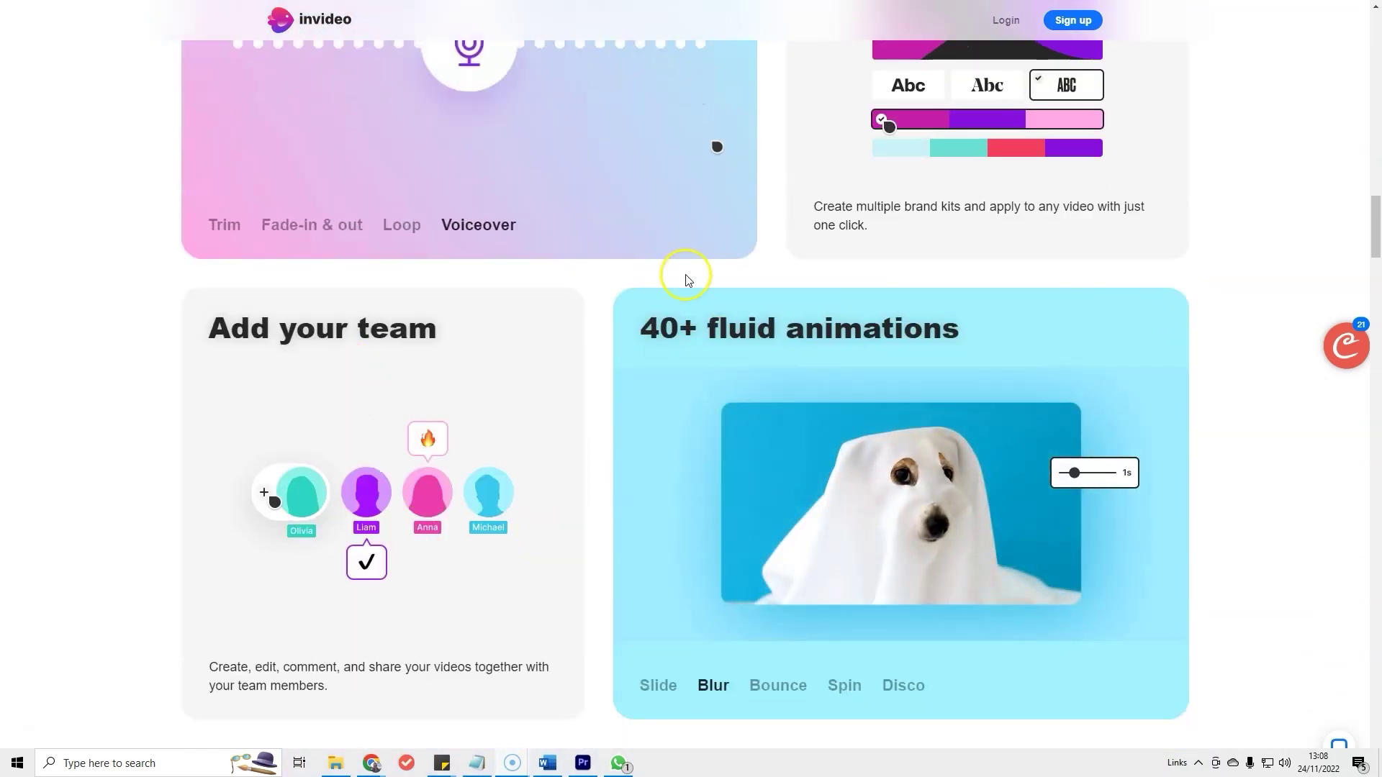
scroll(688, 280, "up", 11)
scroll(689, 284, "up", 10)
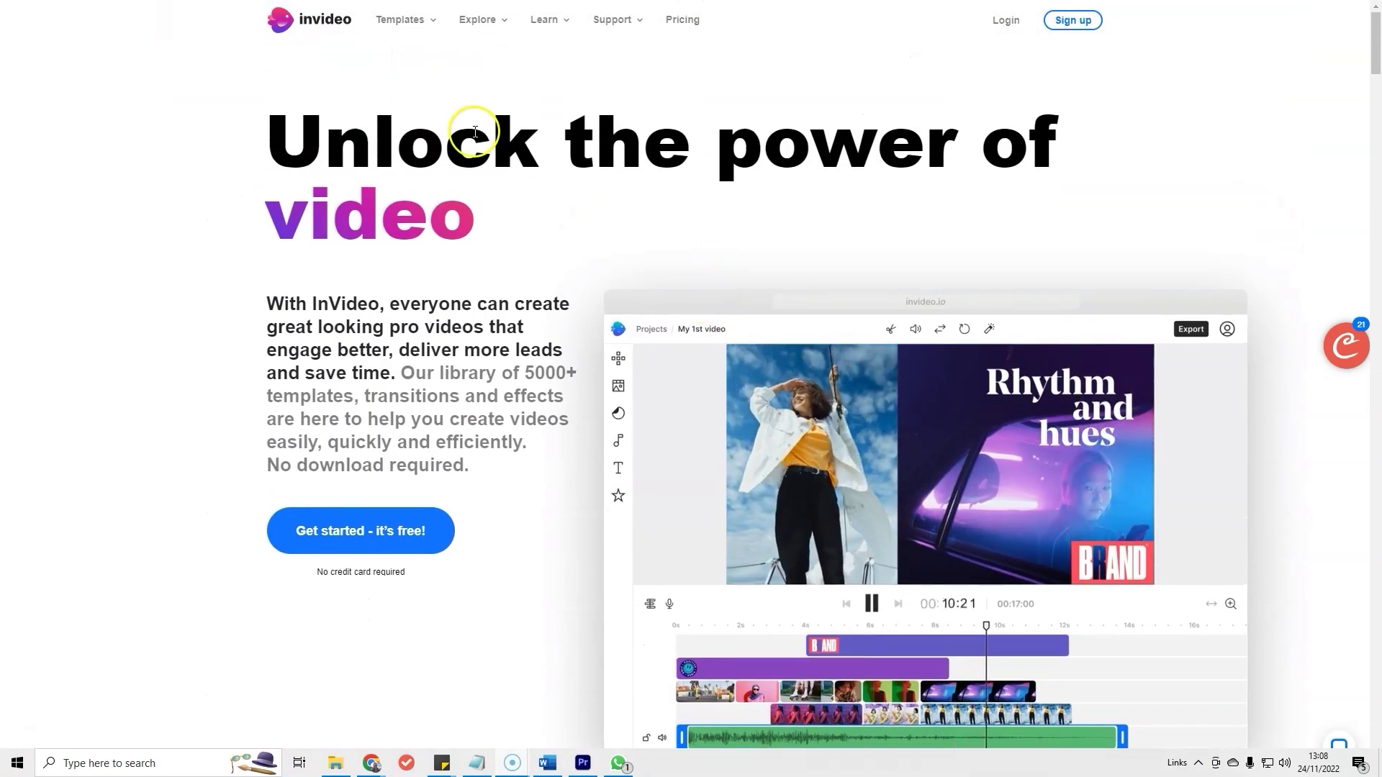
left_click(677, 30)
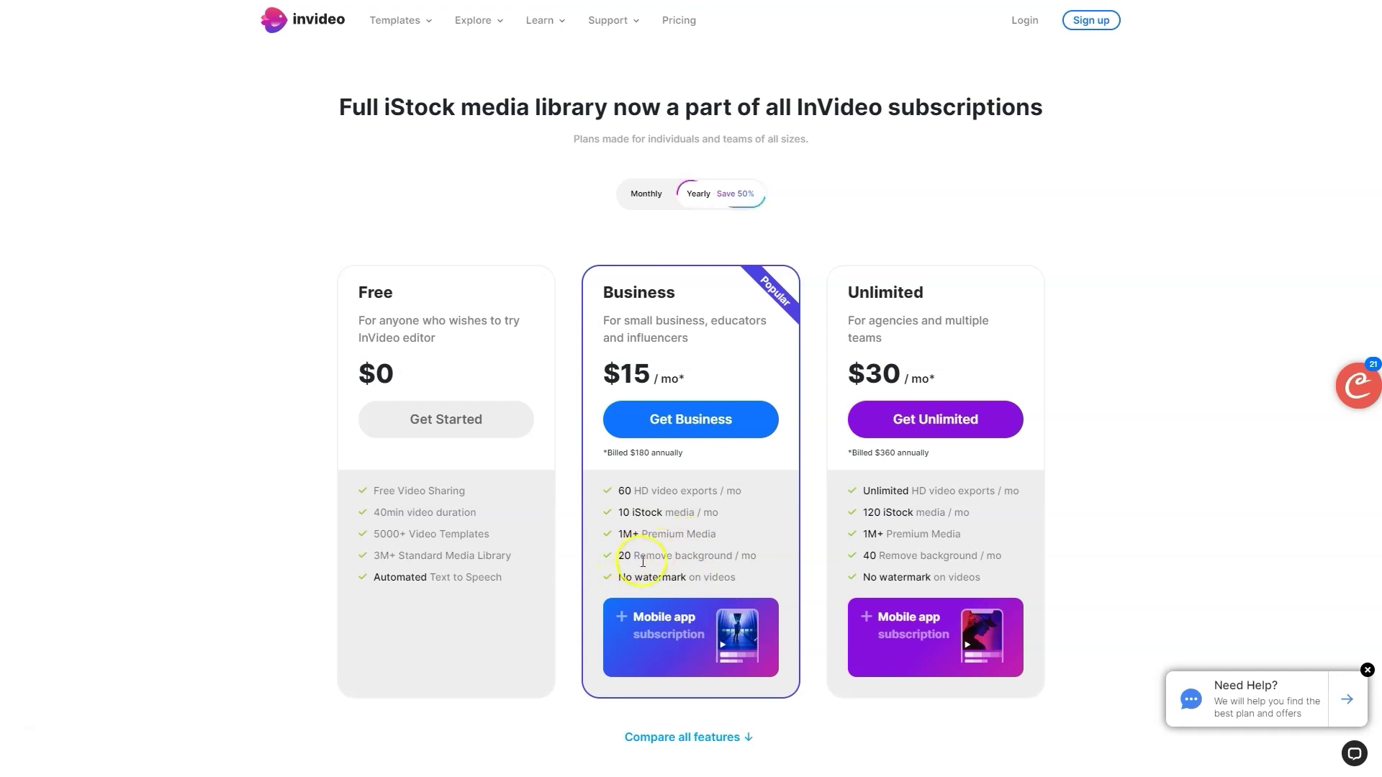
- Review the Free, Business ($180/yr) and Unlimited ($360/yr) plans, then bring up the Login form
scroll(704, 553, "down", 2)
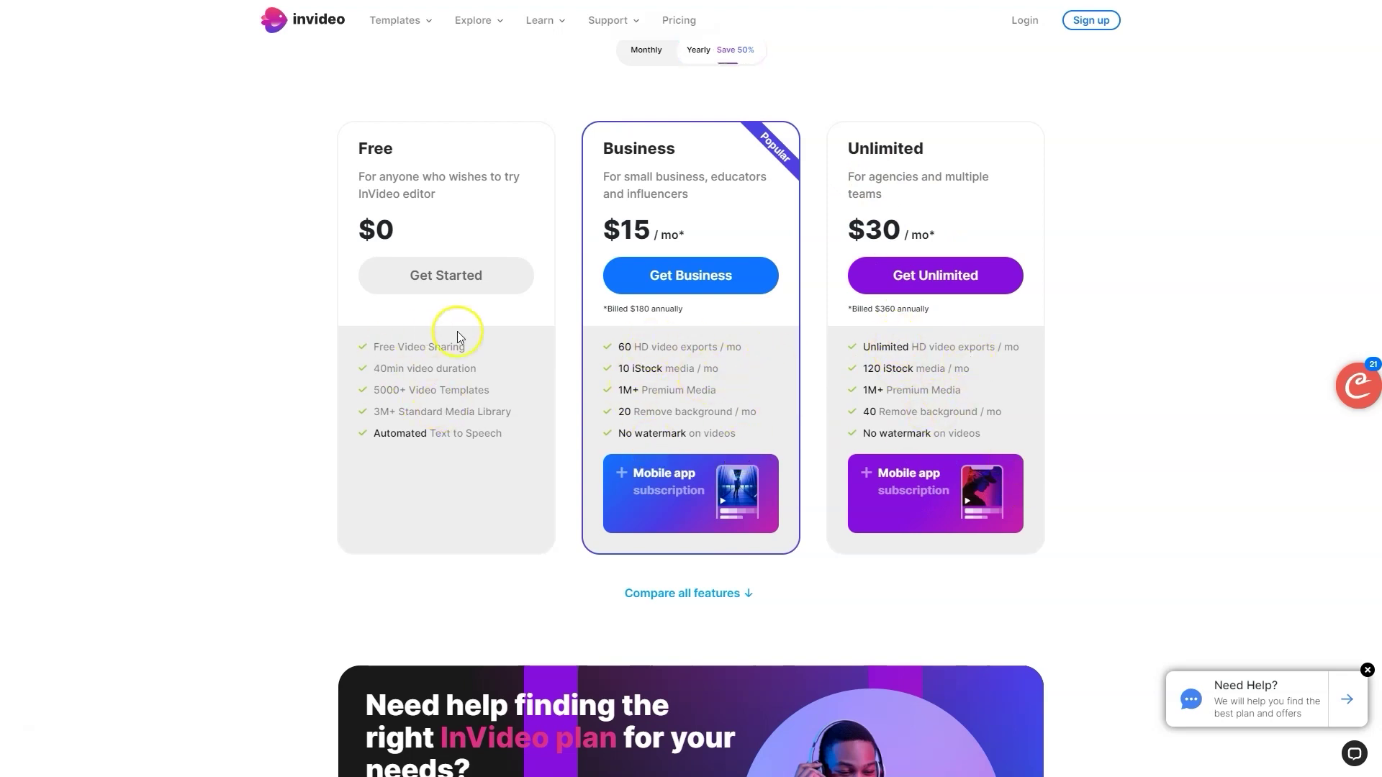
scroll(506, 366, "down", 3)
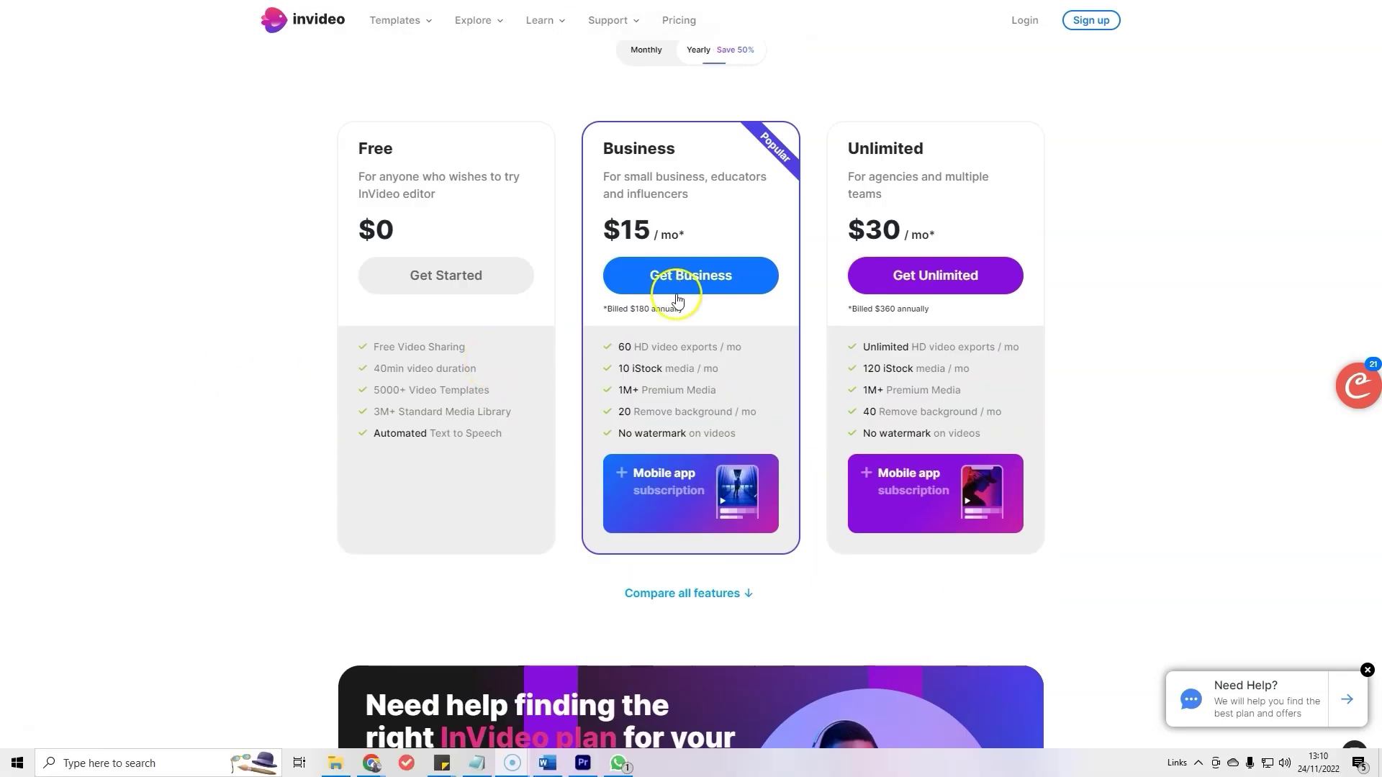
scroll(904, 306, "up", 2)
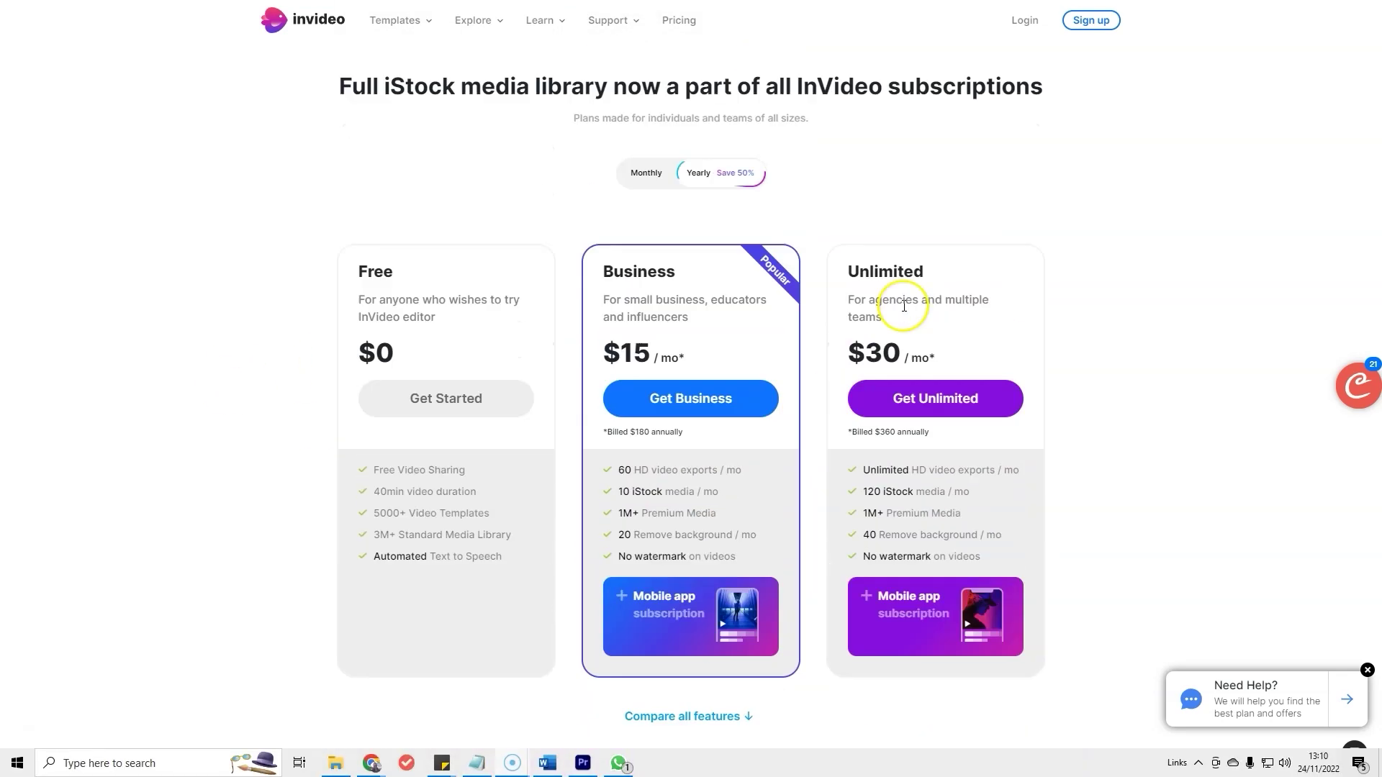
scroll(904, 305, "up", 1)
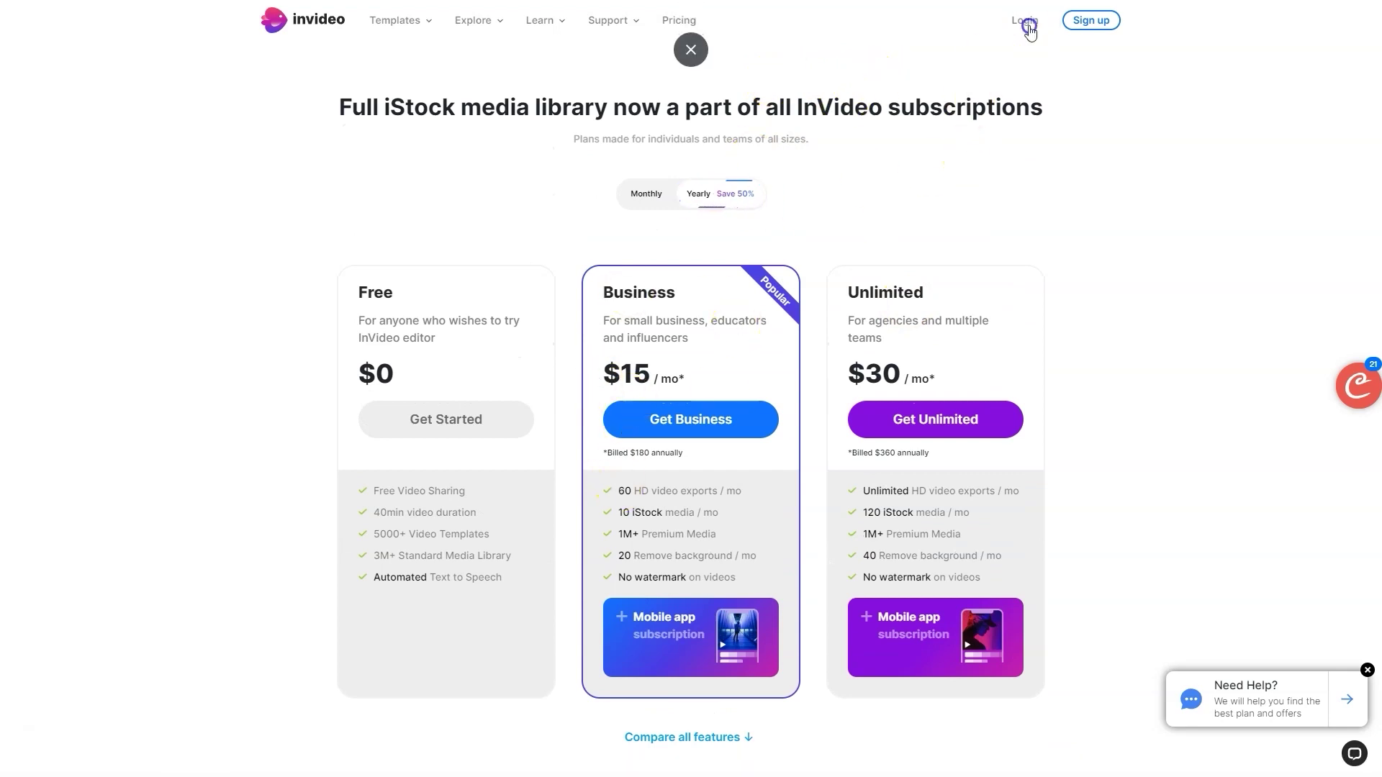
left_click(1029, 27)
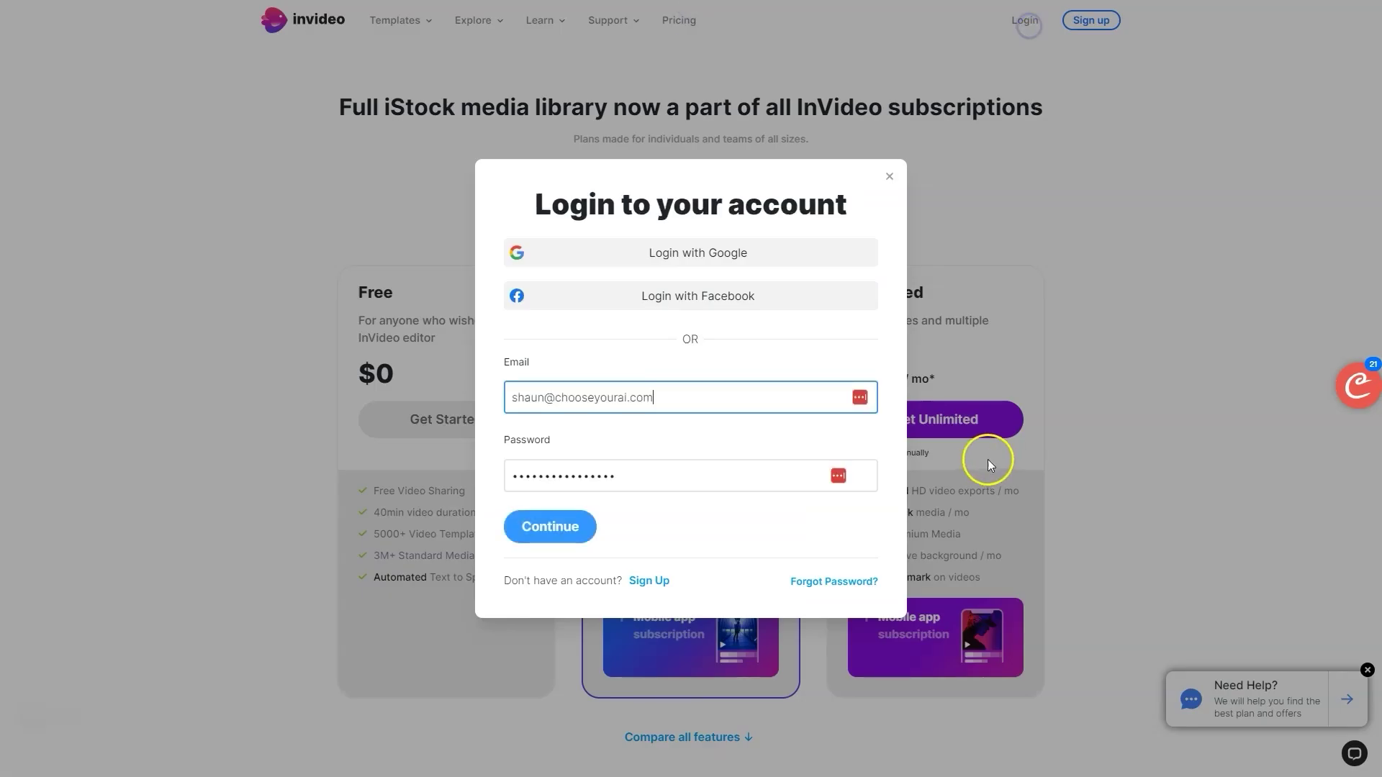
- Sign in with the autofilled credentials and return to the dashboard via the invideo logo
left_click(573, 528)
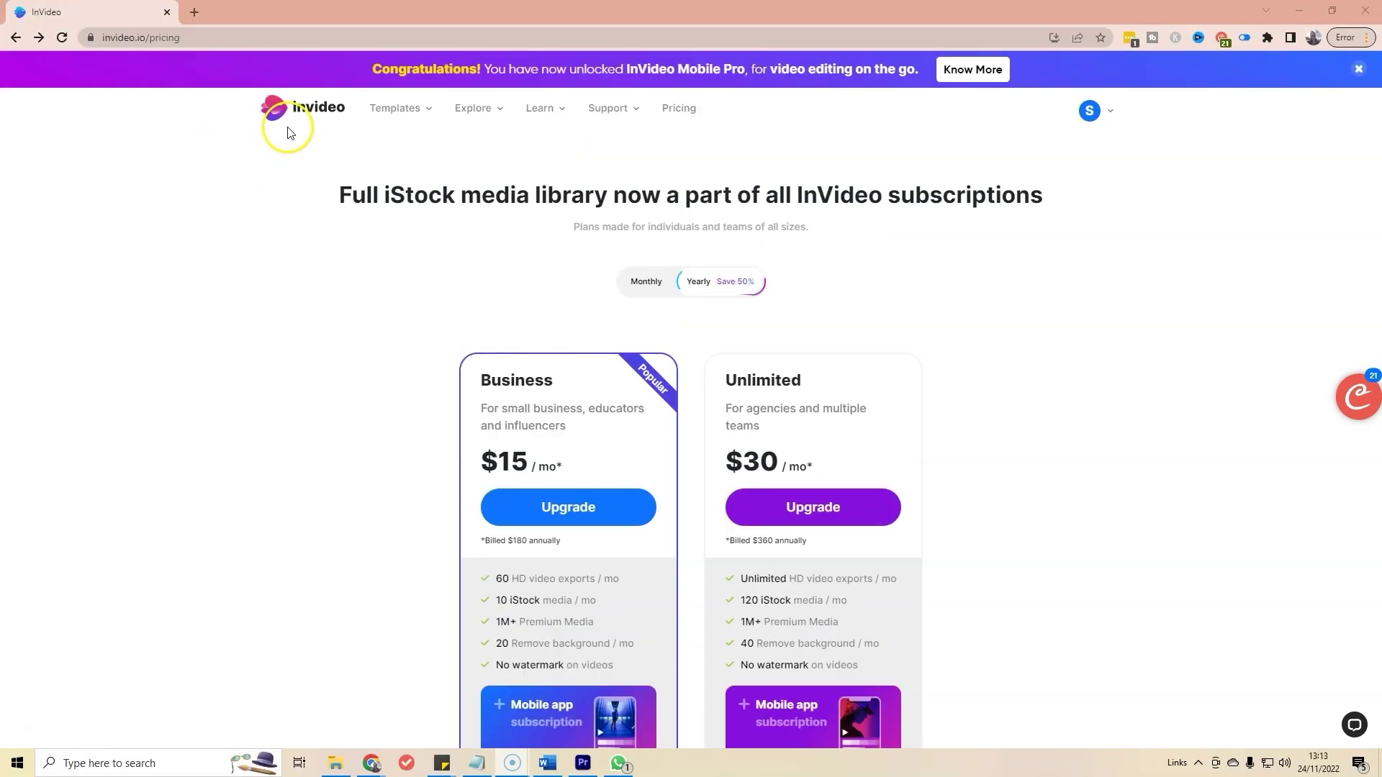
left_click(319, 111)
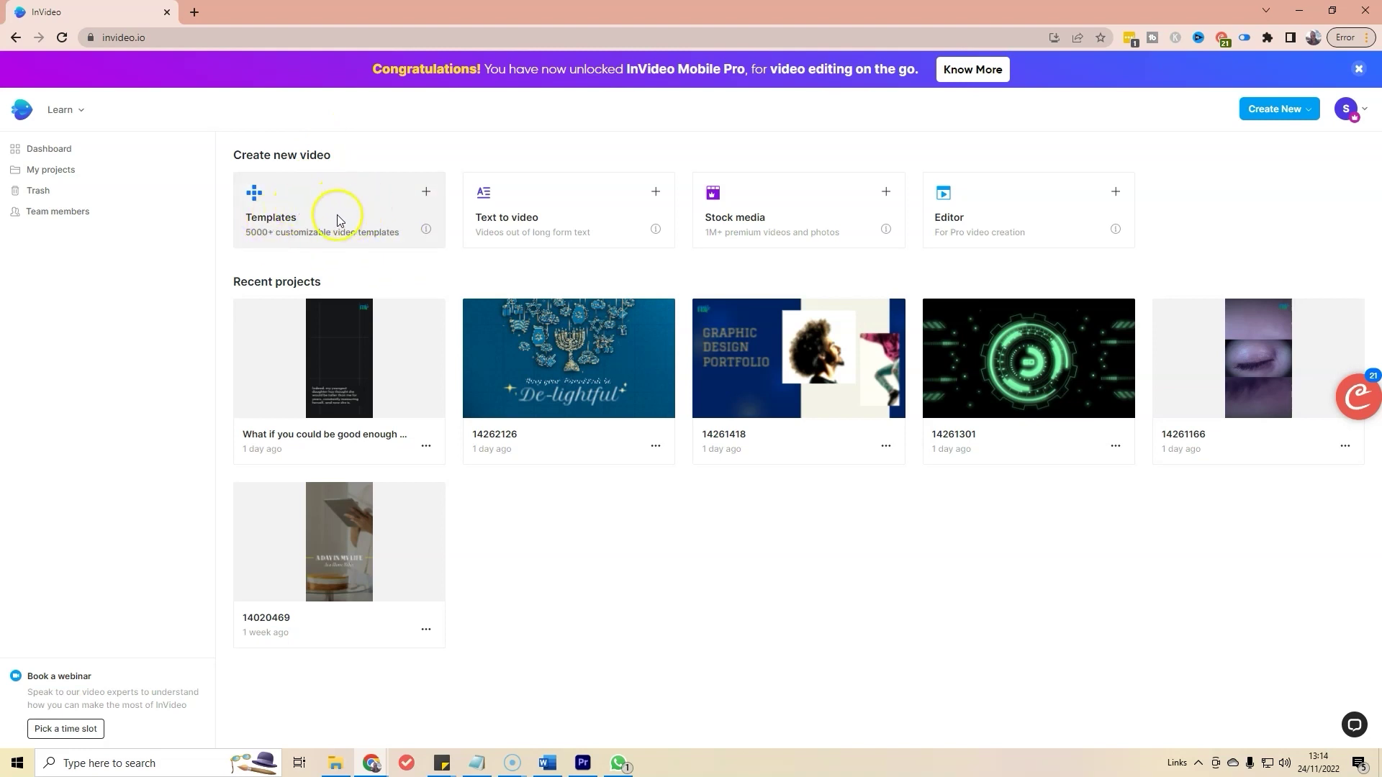
- Open the Templates card under Create new video on the dashboard
left_click(318, 214)
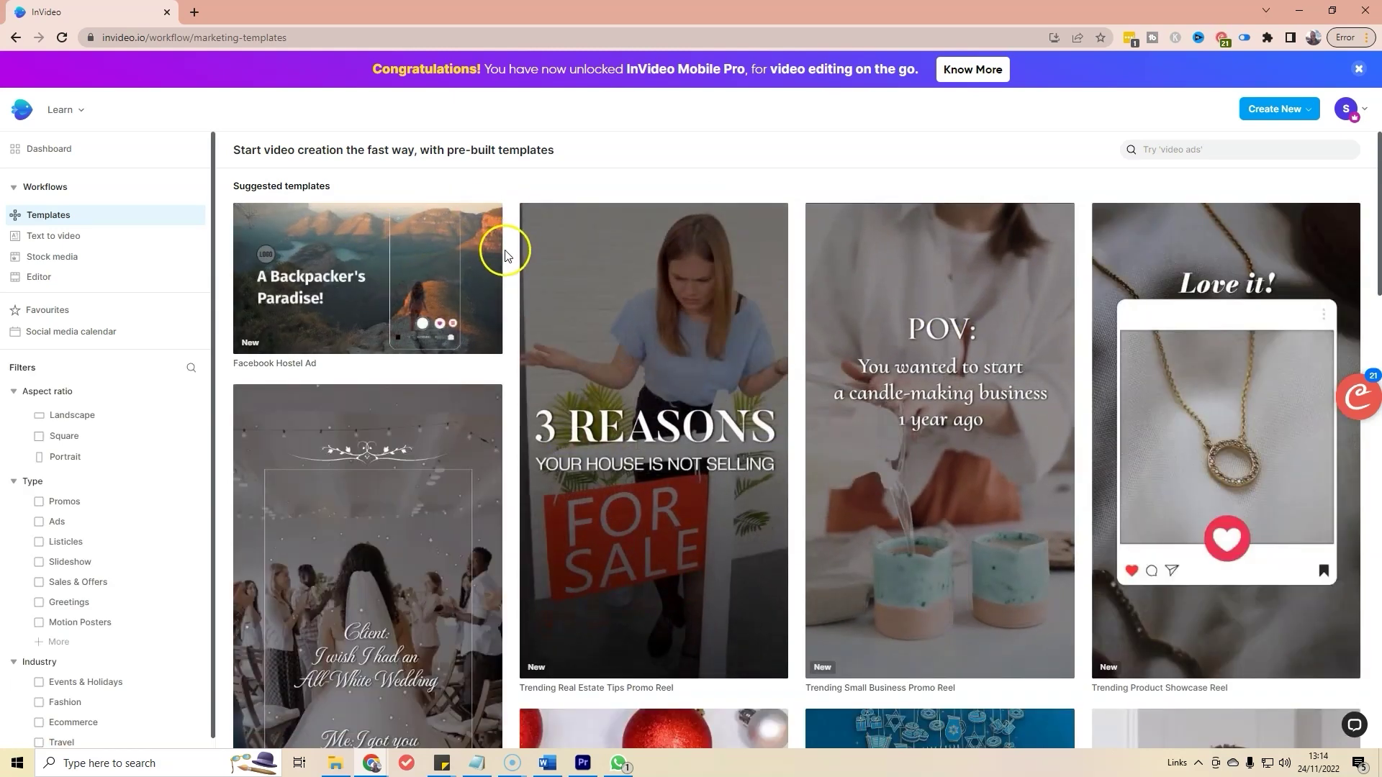
scroll(508, 252, "down", 2)
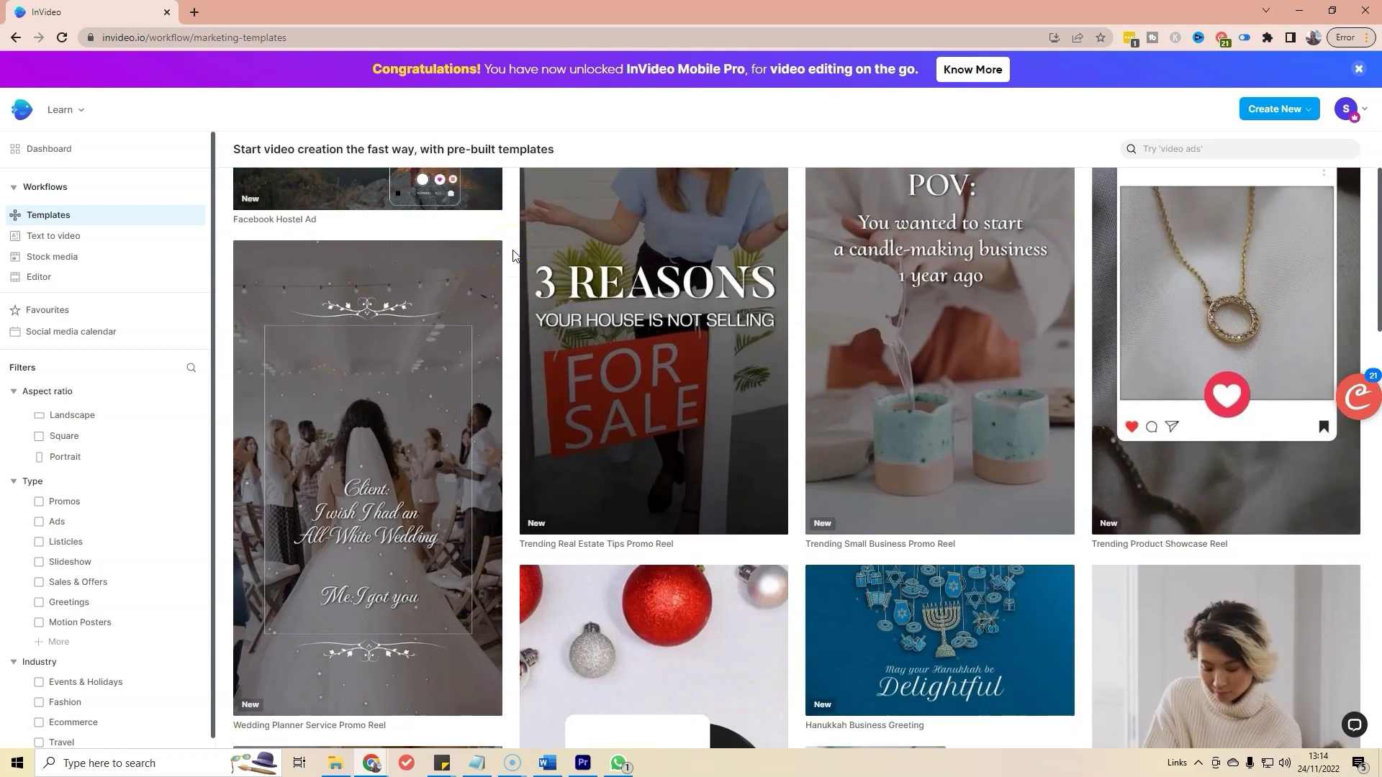
scroll(479, 320, "up", 2)
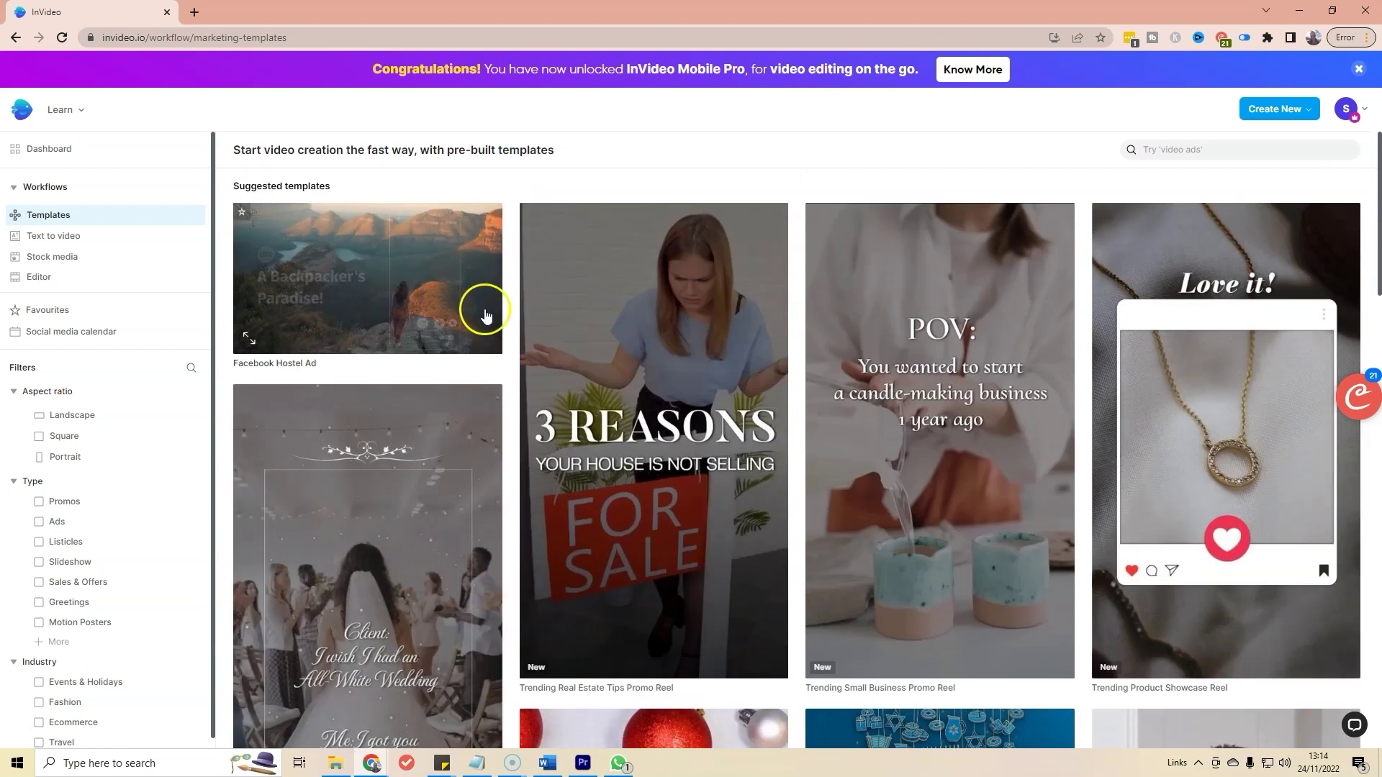
scroll(129, 432, "down", 3)
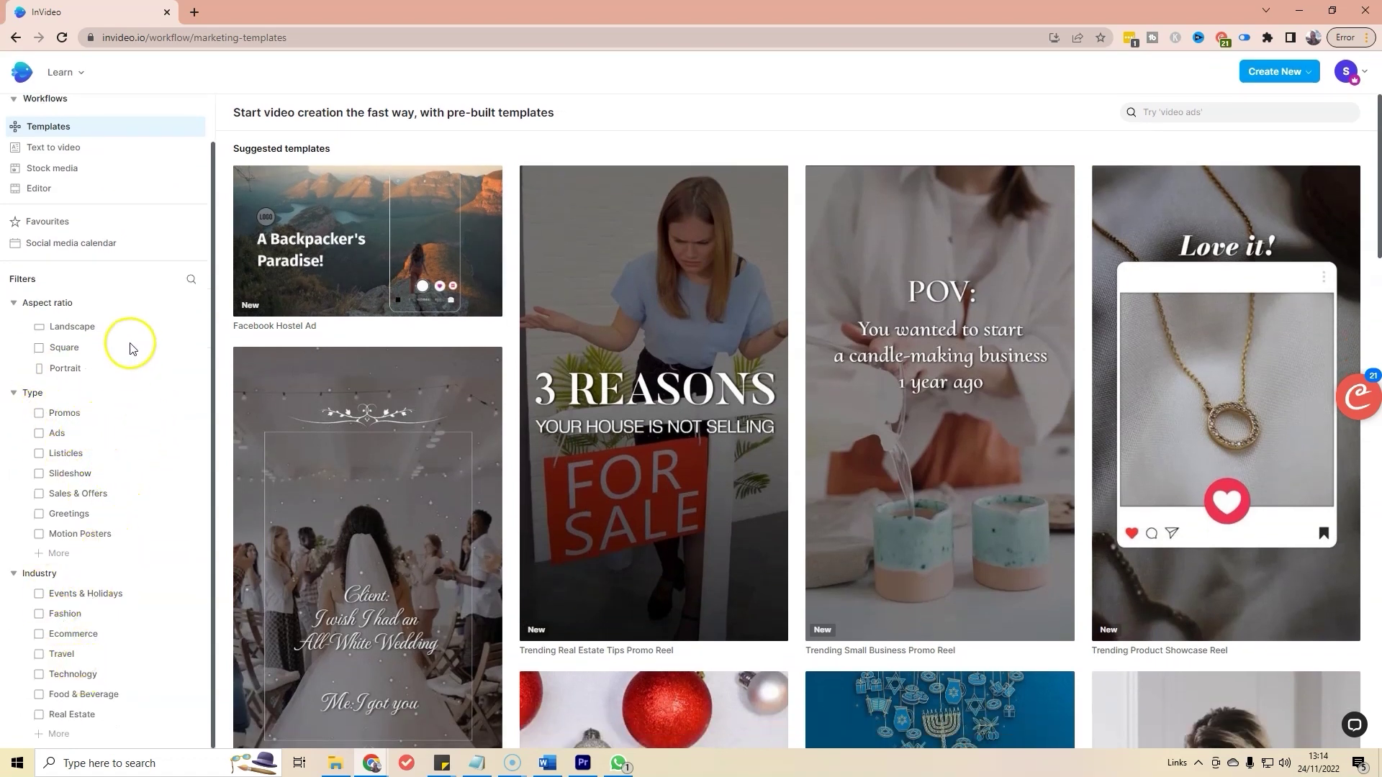
scroll(126, 344, "up", 3)
scroll(108, 272, "down", 1)
scroll(115, 278, "up", 1)
scroll(108, 270, "down", 1)
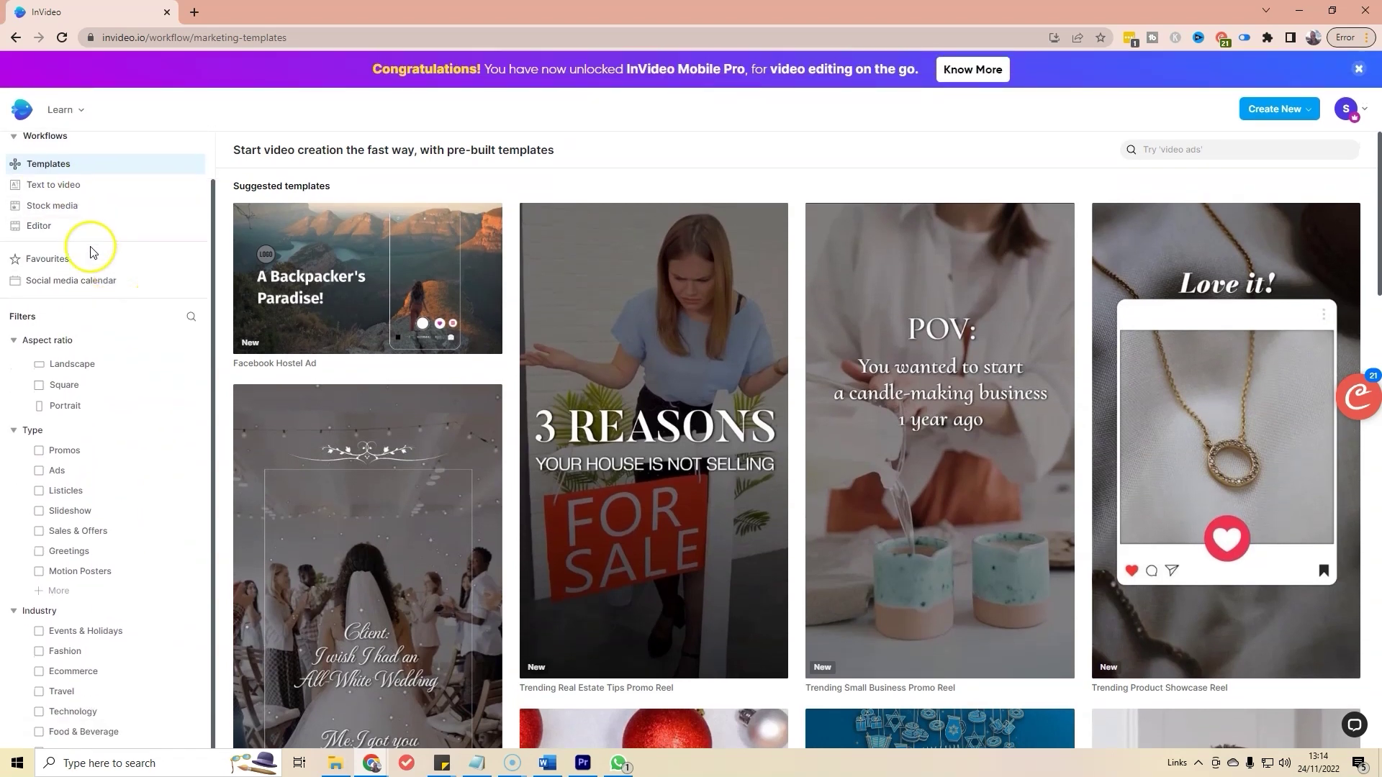
scroll(148, 410, "down", 1)
- Filter the template library to the Ecommerce industry and Sales & Offers type
left_click(39, 634)
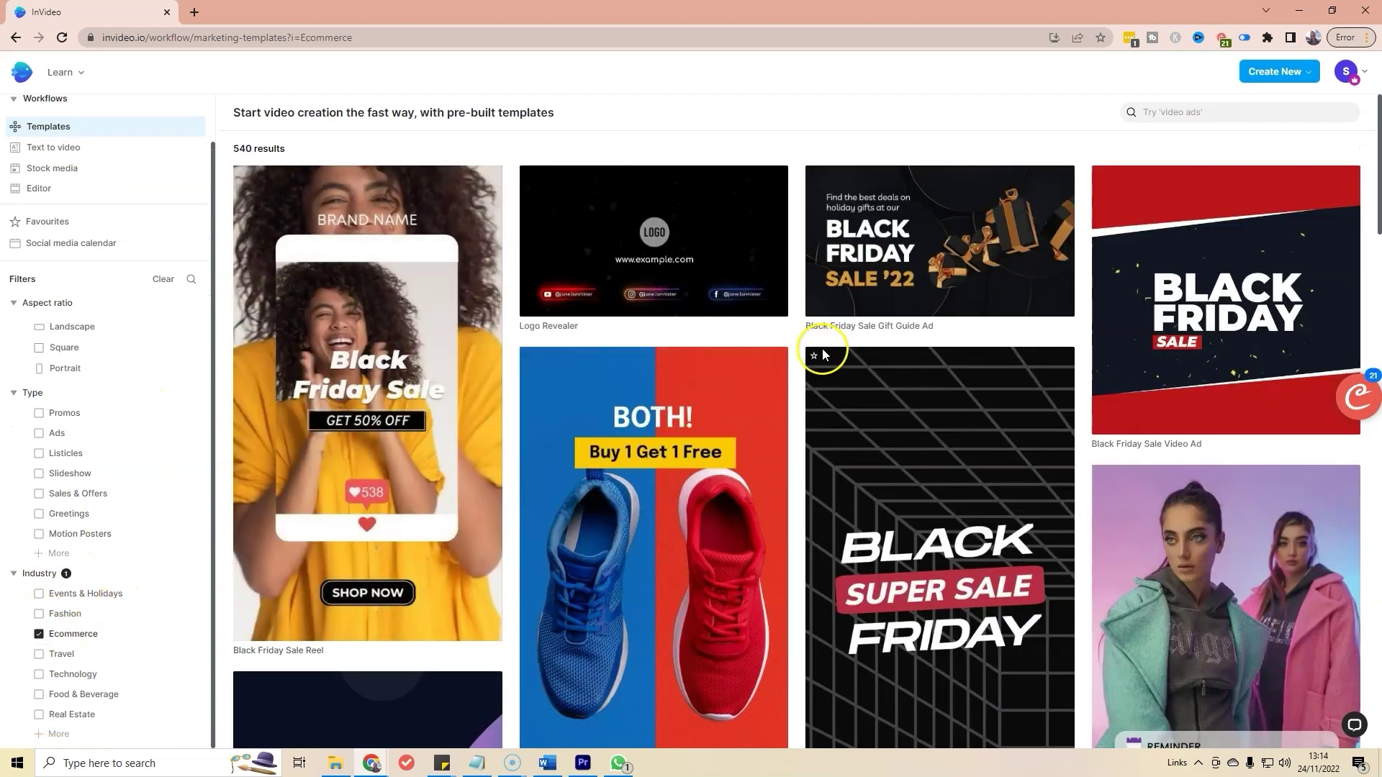
scroll(828, 349, "down", 8)
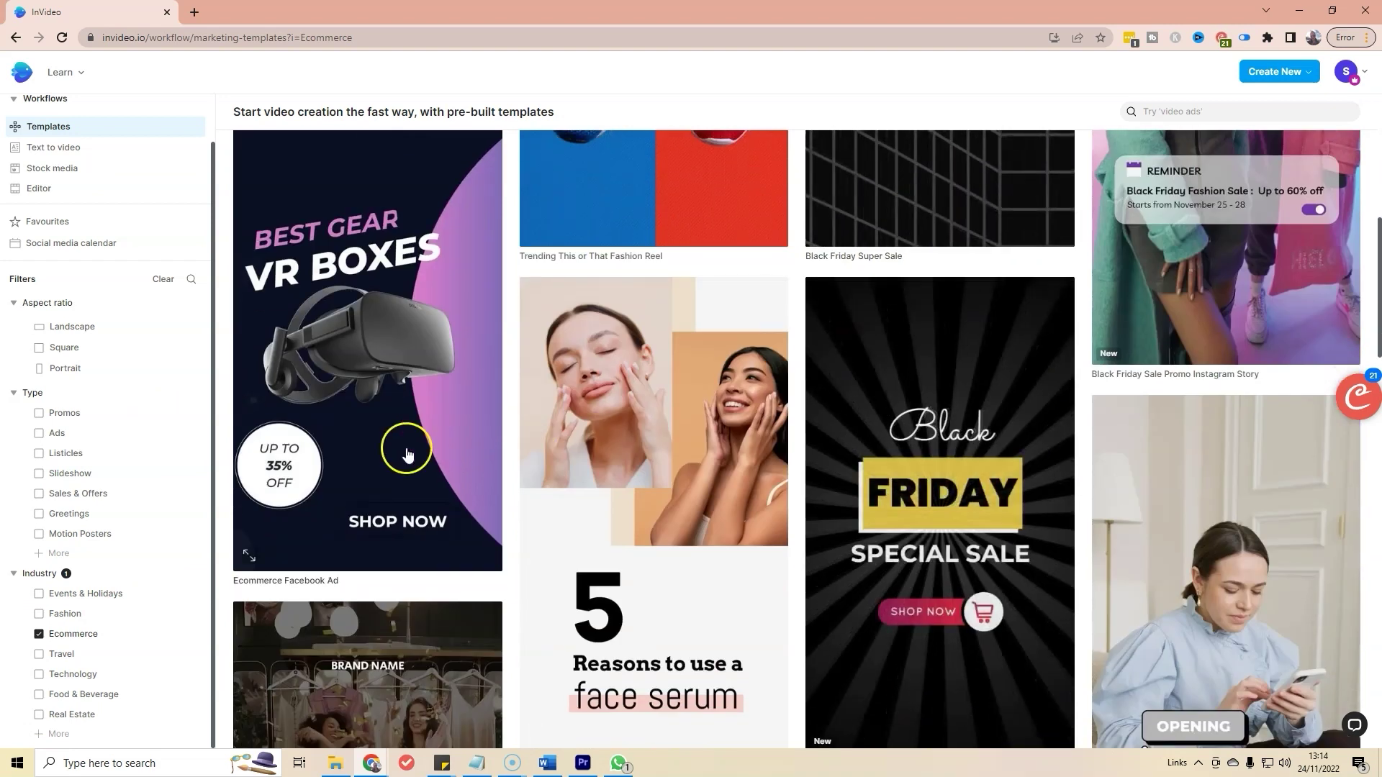
left_click(40, 497)
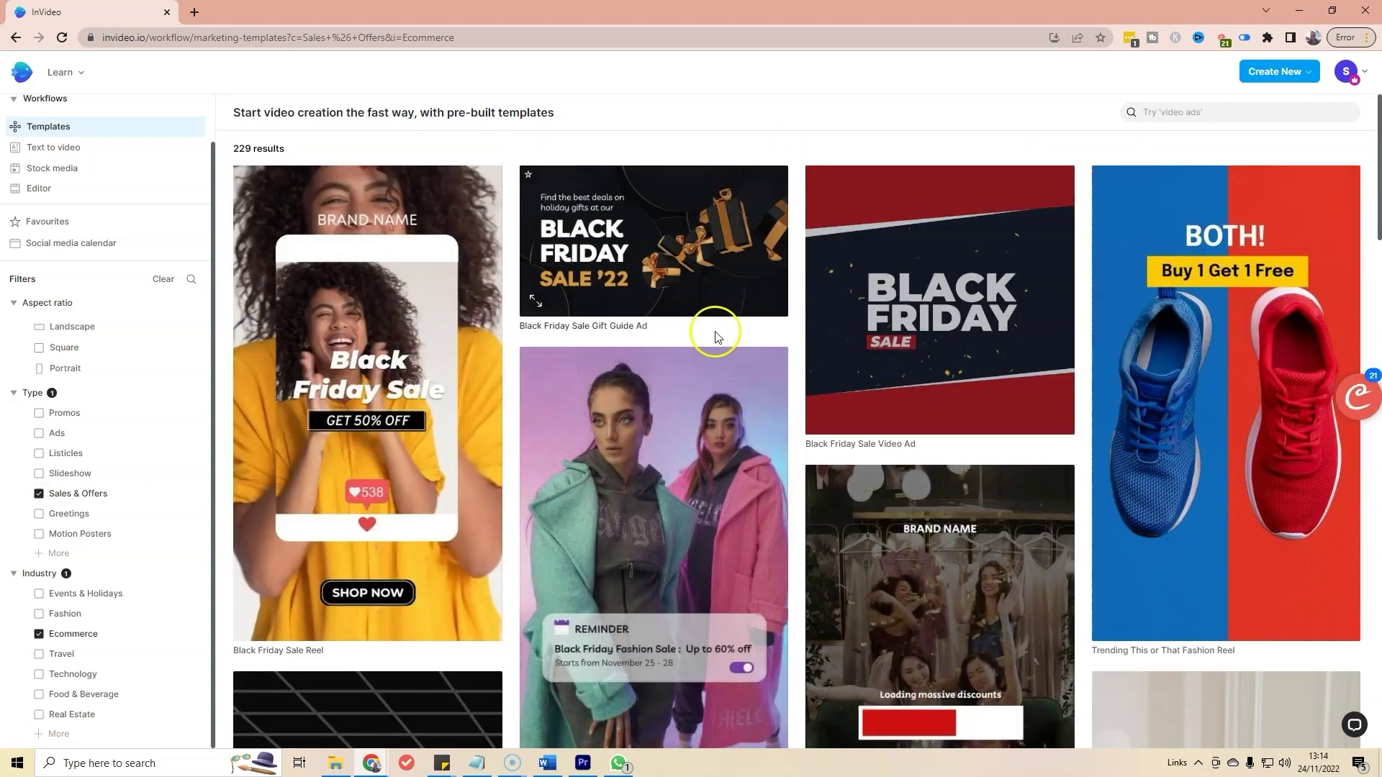
mouse_move(355, 325)
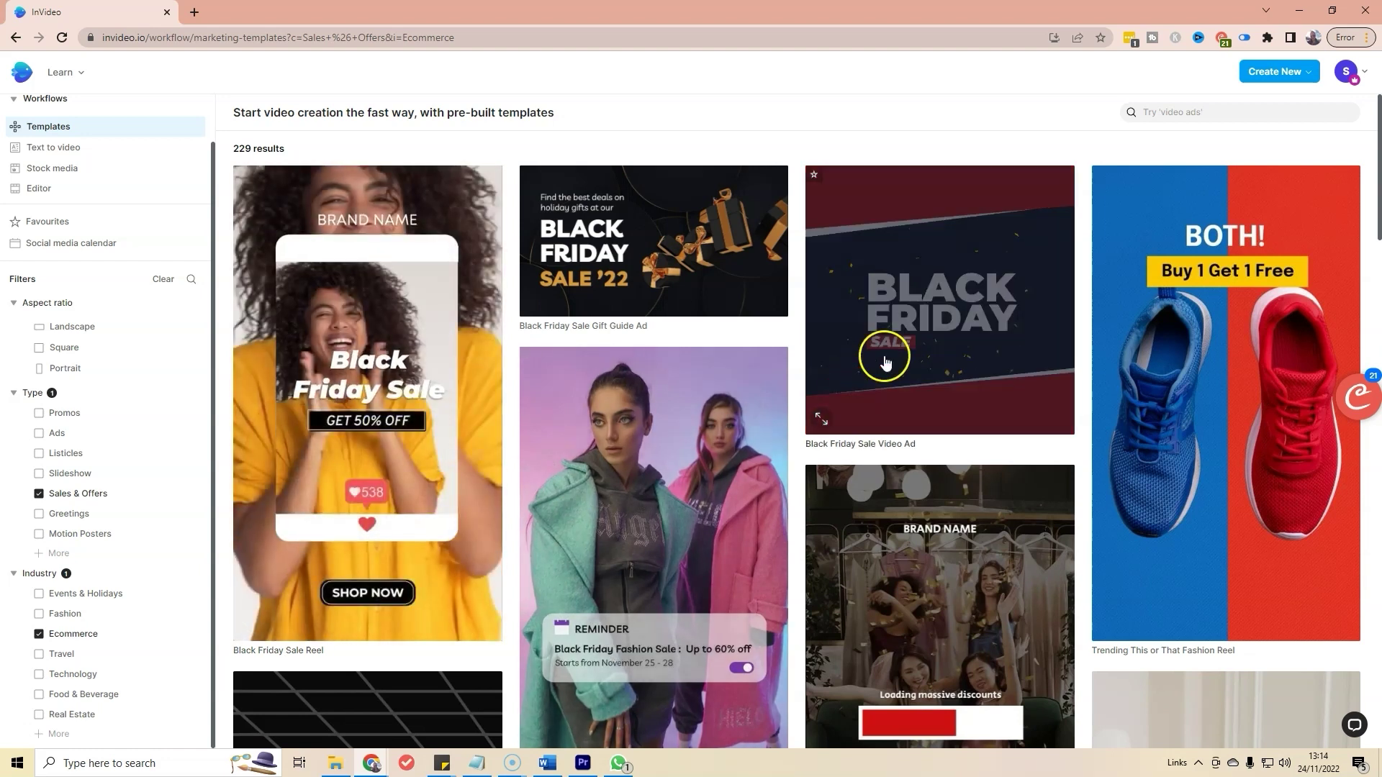
- Browse the filtered results and open the Black Friday Discount Instagram Story template
scroll(1005, 299, "down", 4)
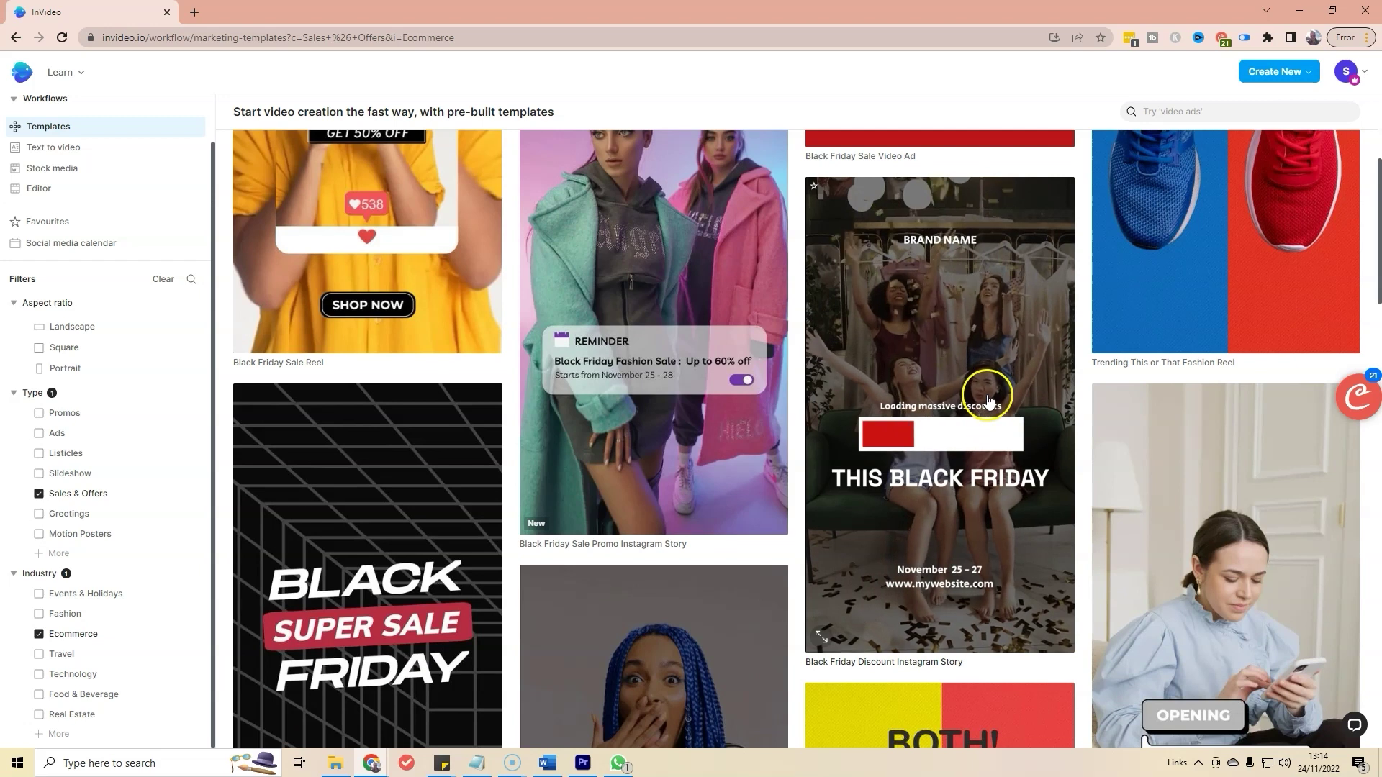
scroll(1016, 403, "down", 1)
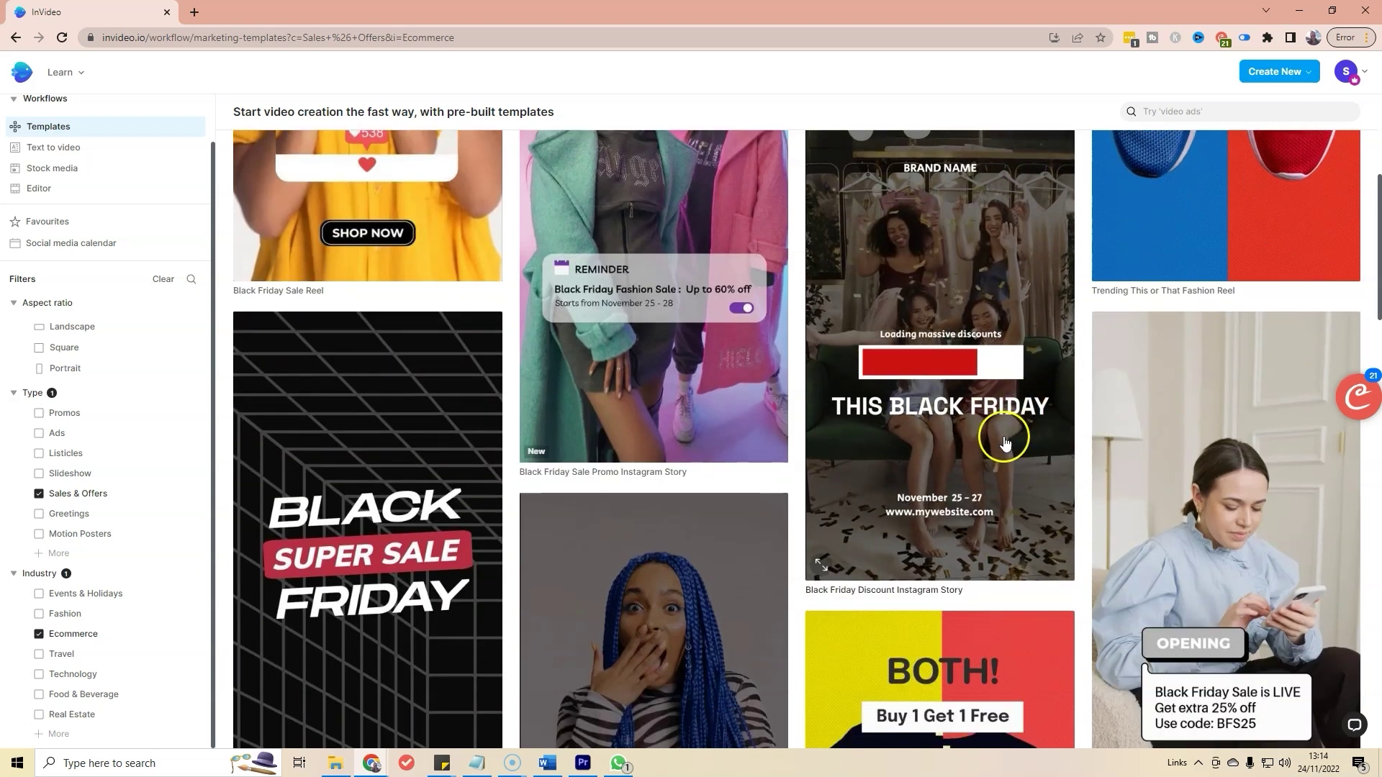
scroll(1006, 435, "up", 2)
scroll(935, 418, "down", 1)
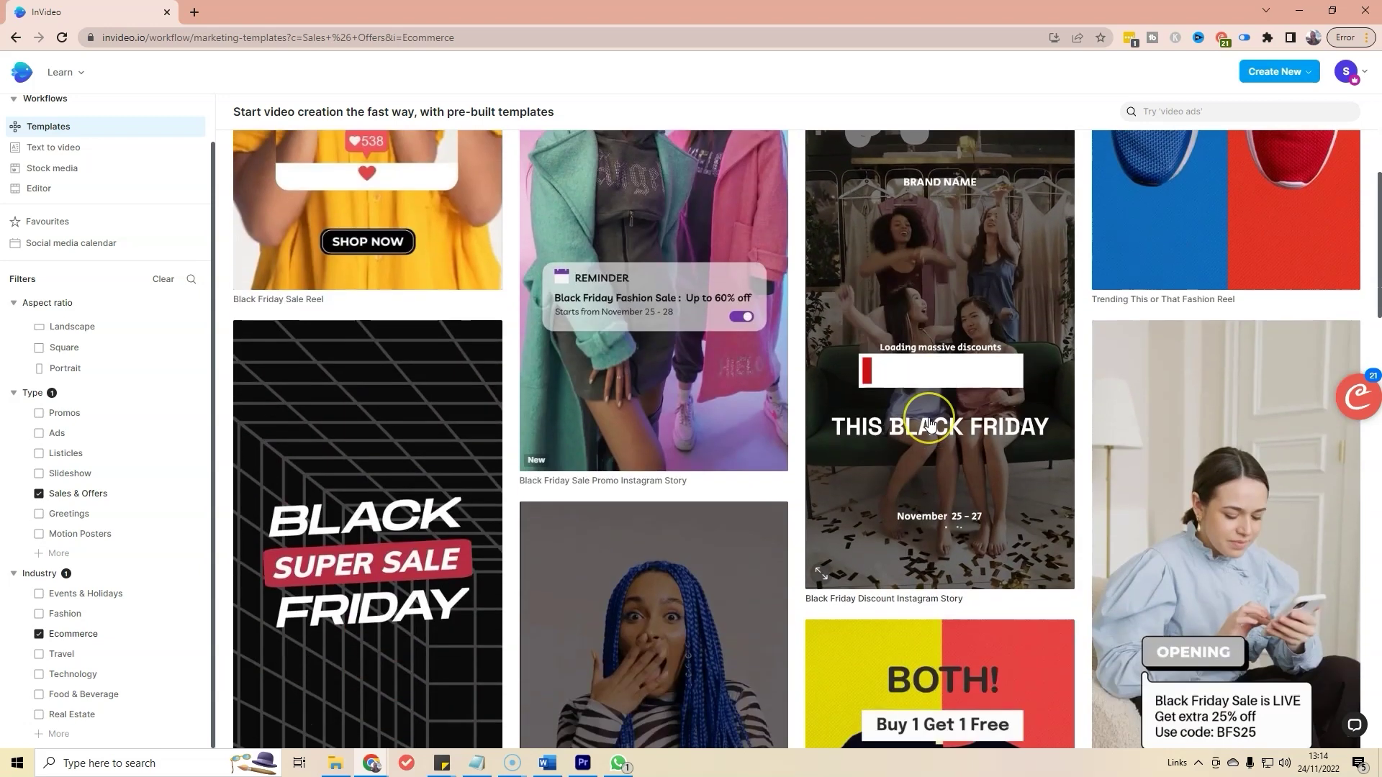
scroll(933, 425, "up", 4)
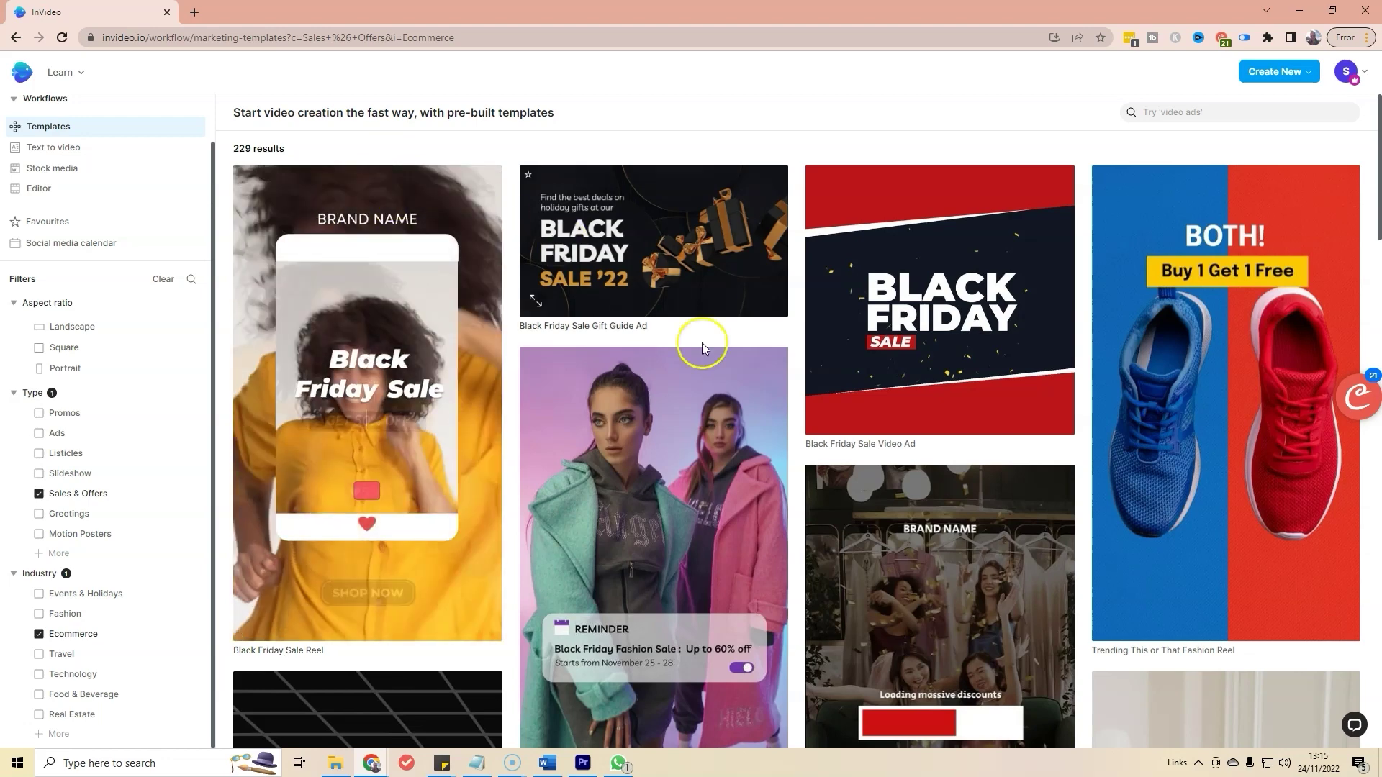
scroll(715, 386, "down", 3)
scroll(538, 371, "up", 3)
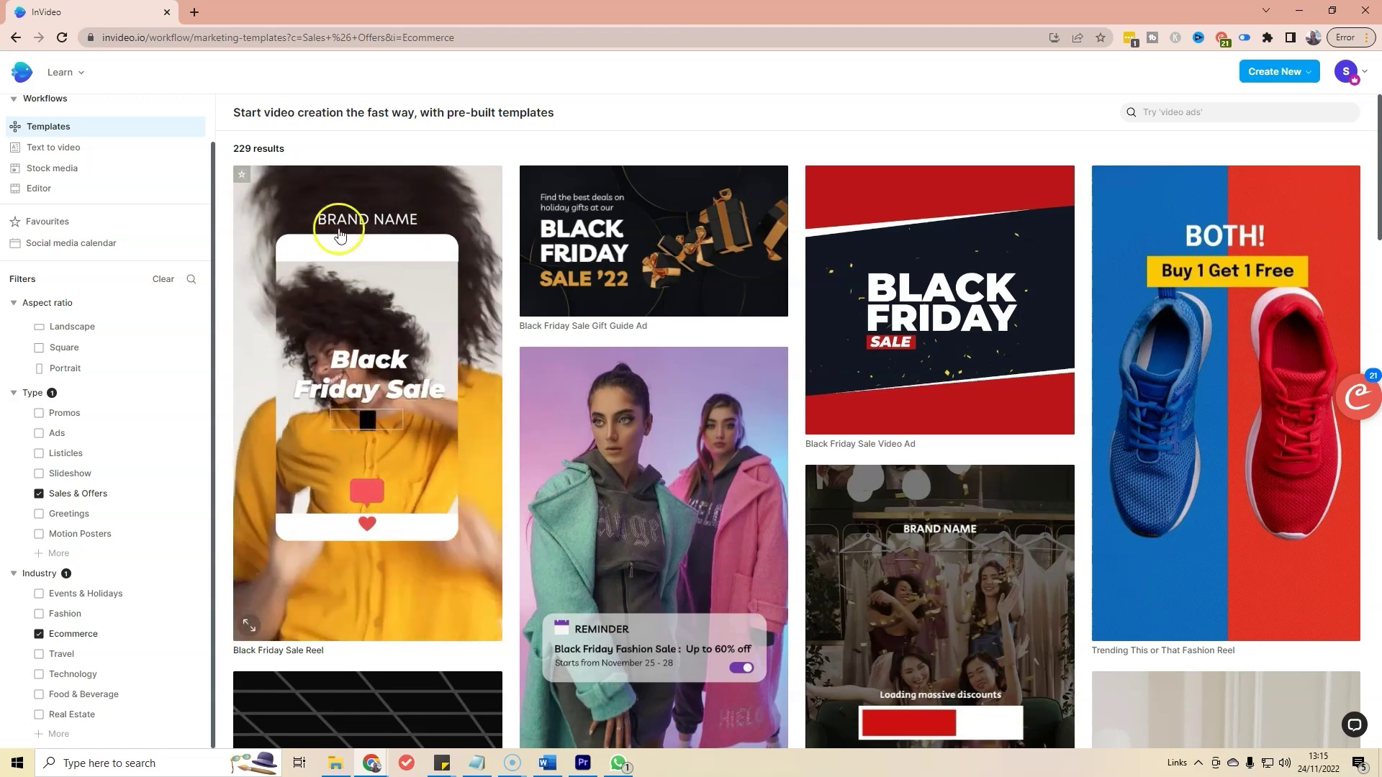
scroll(719, 299, "down", 6)
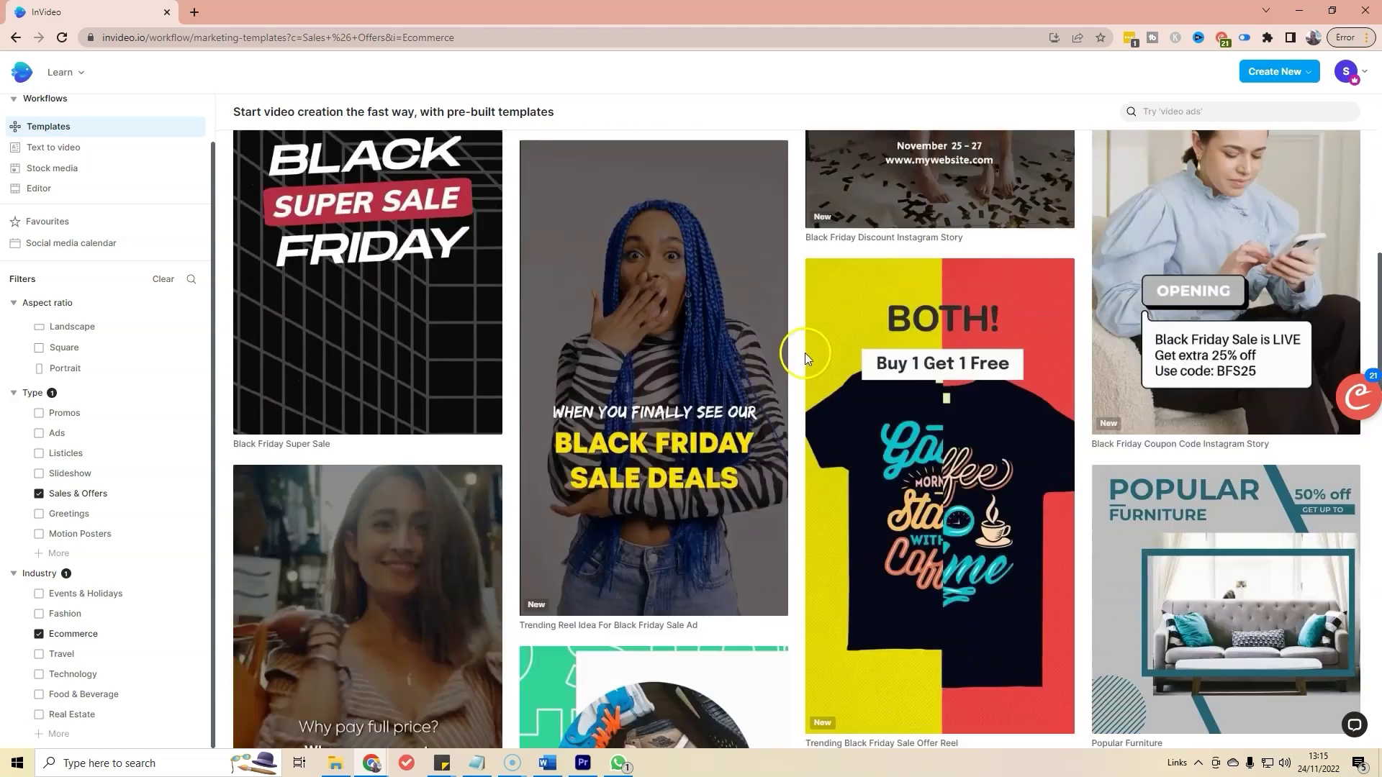
scroll(804, 352, "down", 5)
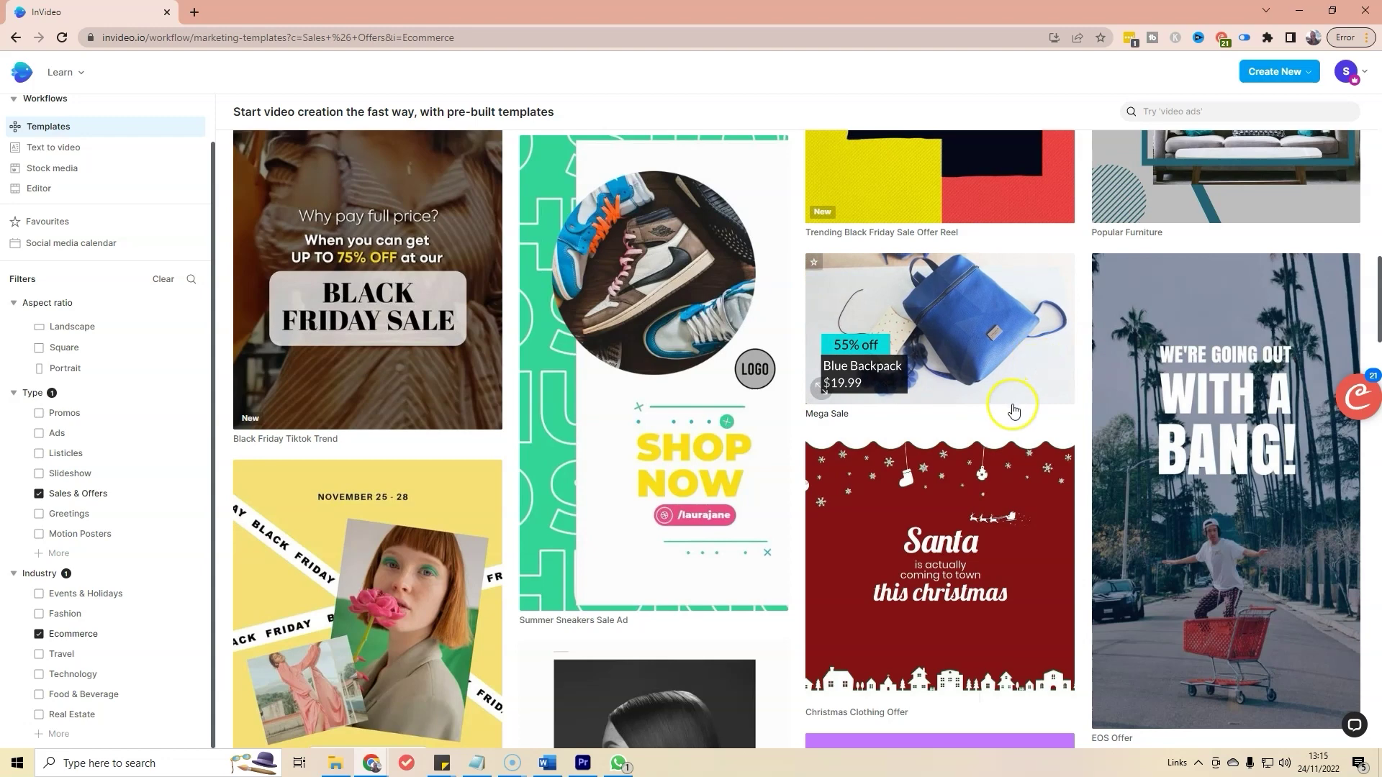
scroll(1012, 404, "up", 8)
scroll(999, 423, "up", 6)
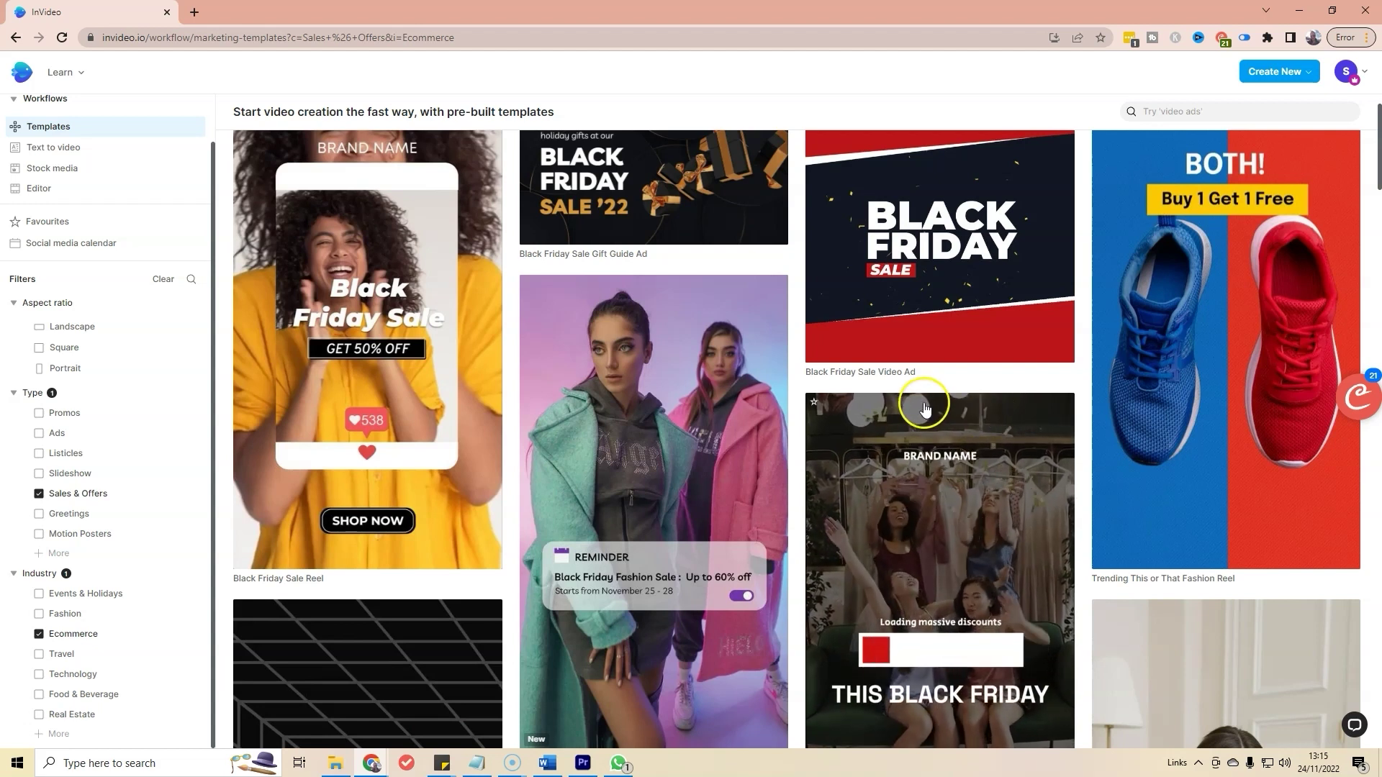
scroll(927, 406, "down", 4)
scroll(927, 406, "down", 2)
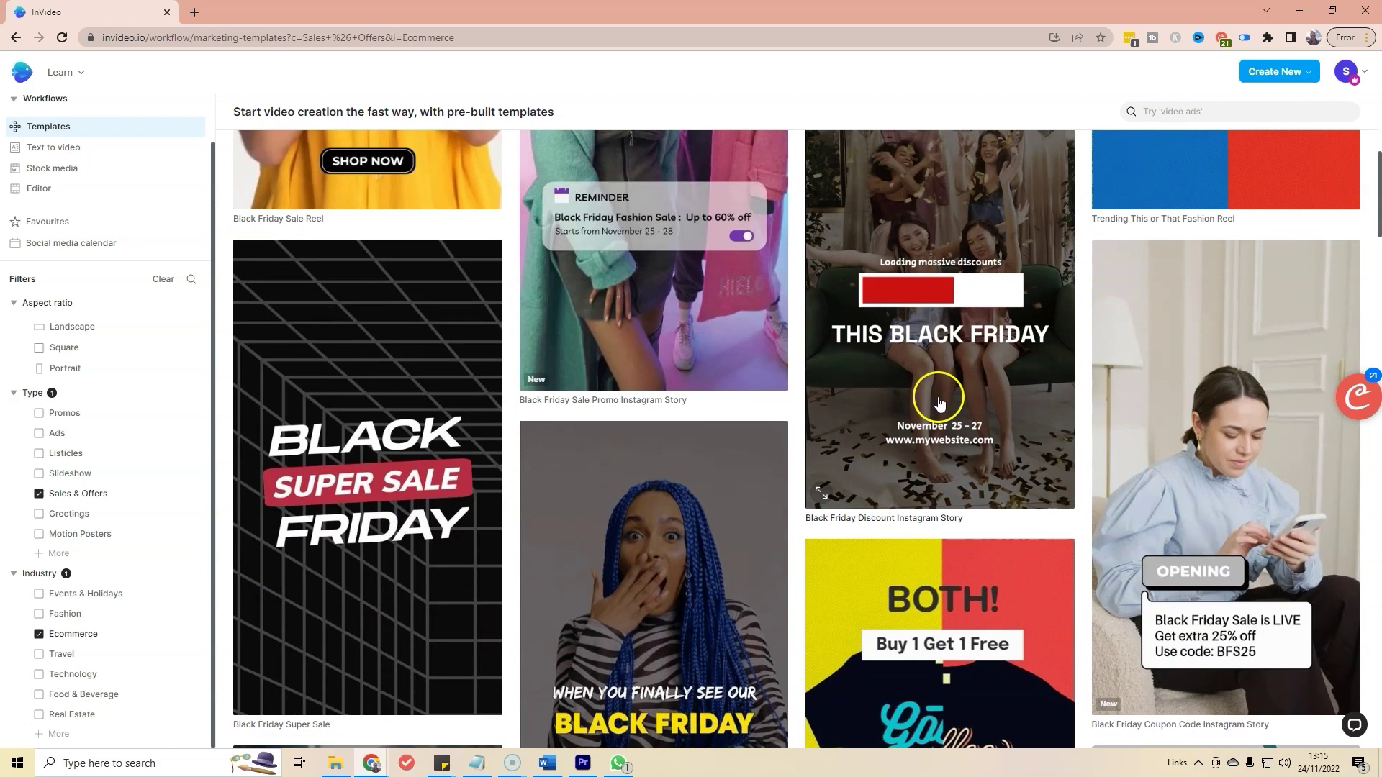
scroll(943, 401, "up", 3)
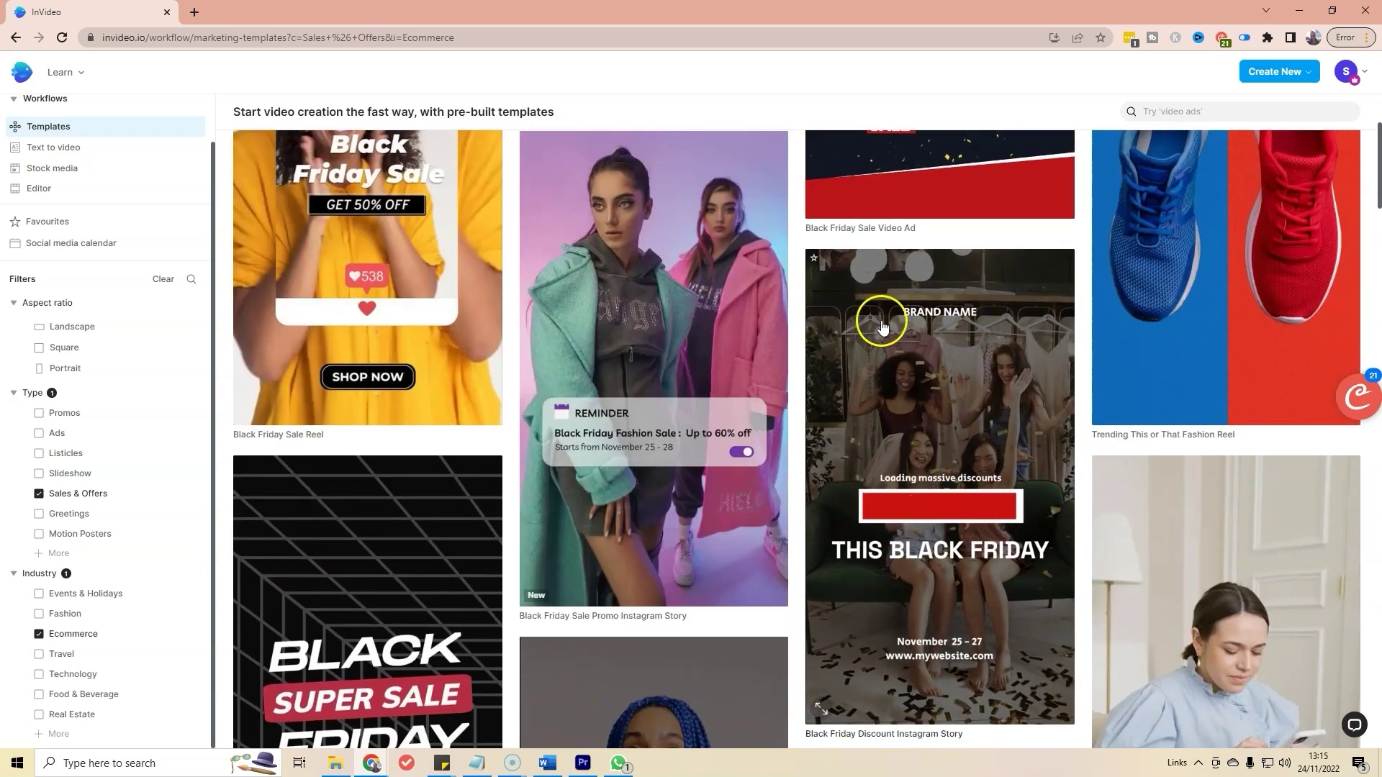
scroll(943, 401, "down", 2)
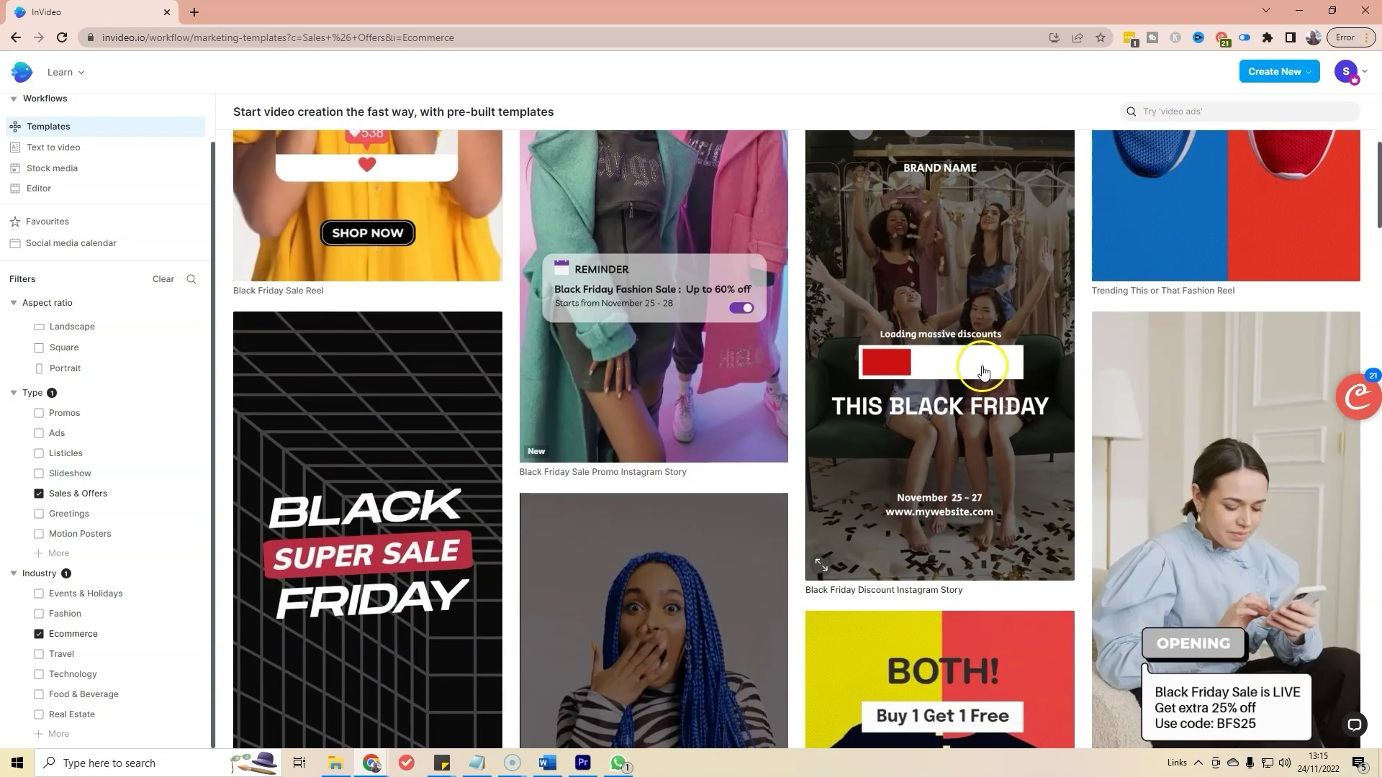
scroll(972, 346, "up", 2)
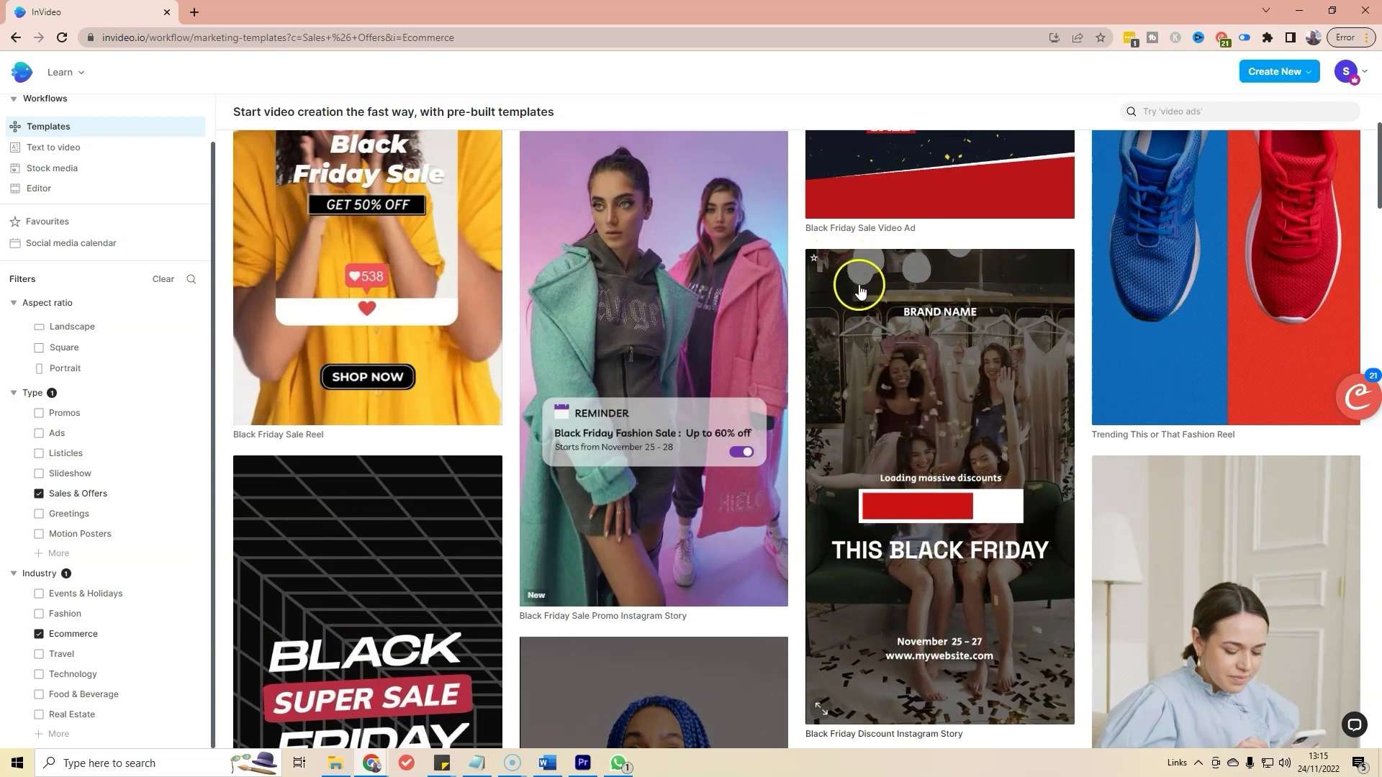
scroll(990, 348, "down", 2)
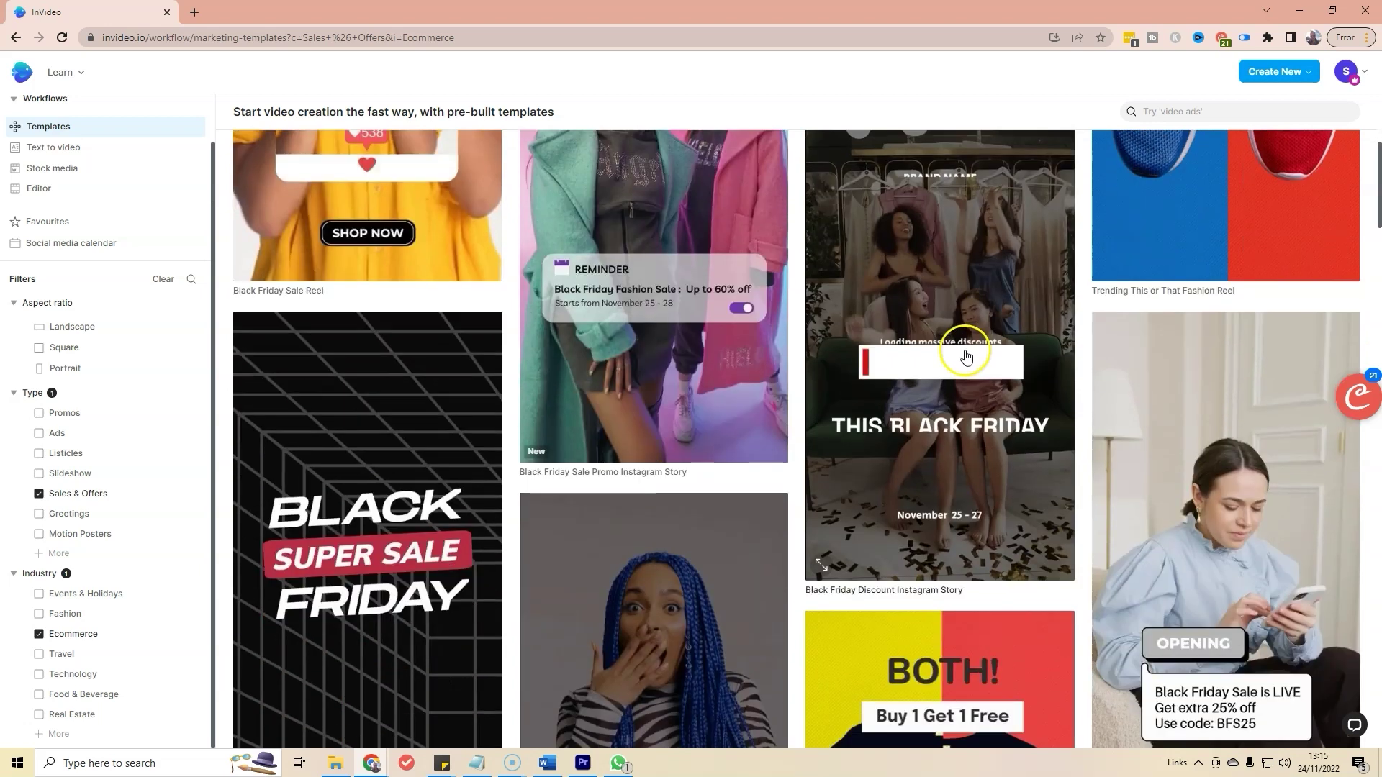
left_click(960, 315)
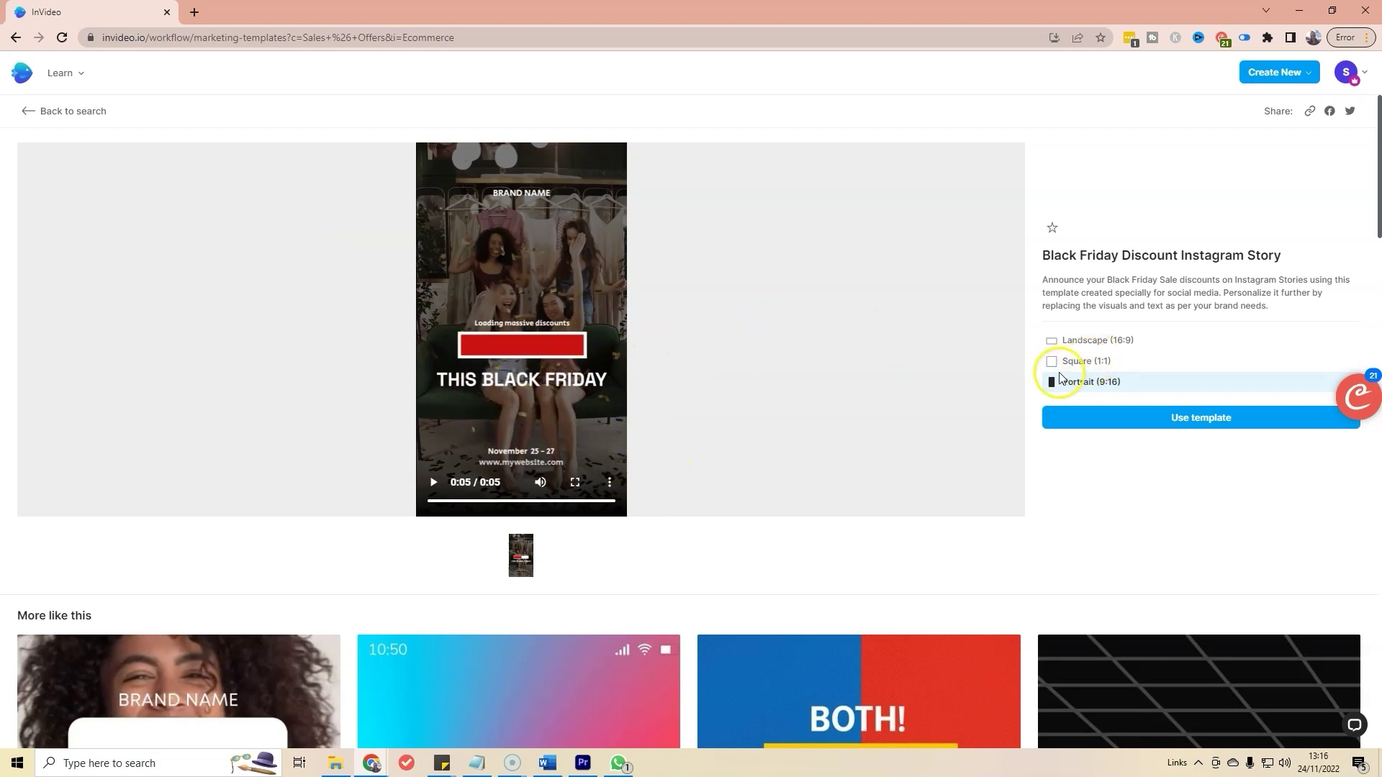
- Preview the template in Landscape (16:9), pause it, and go back to the filtered results
scroll(1074, 337, "down", 1)
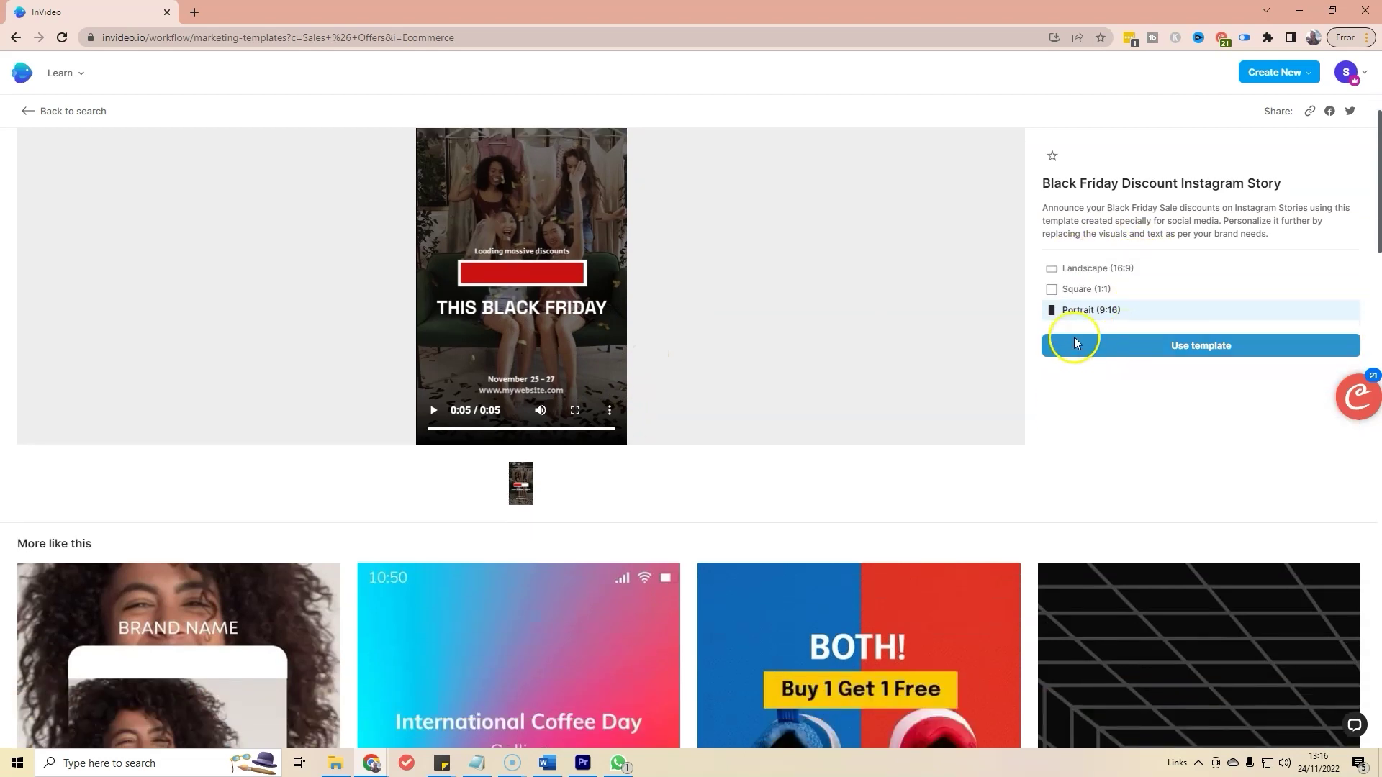
left_click(1055, 271)
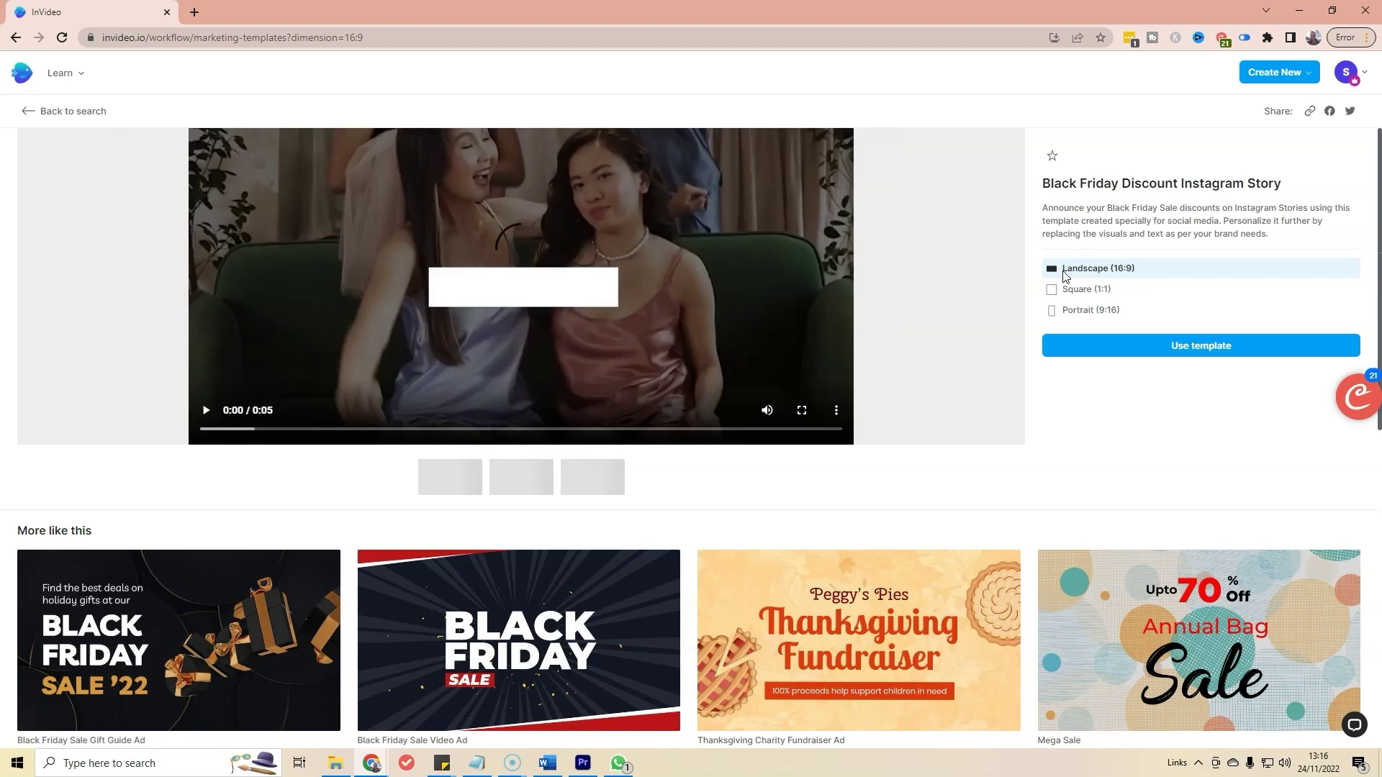
scroll(978, 349, "up", 1)
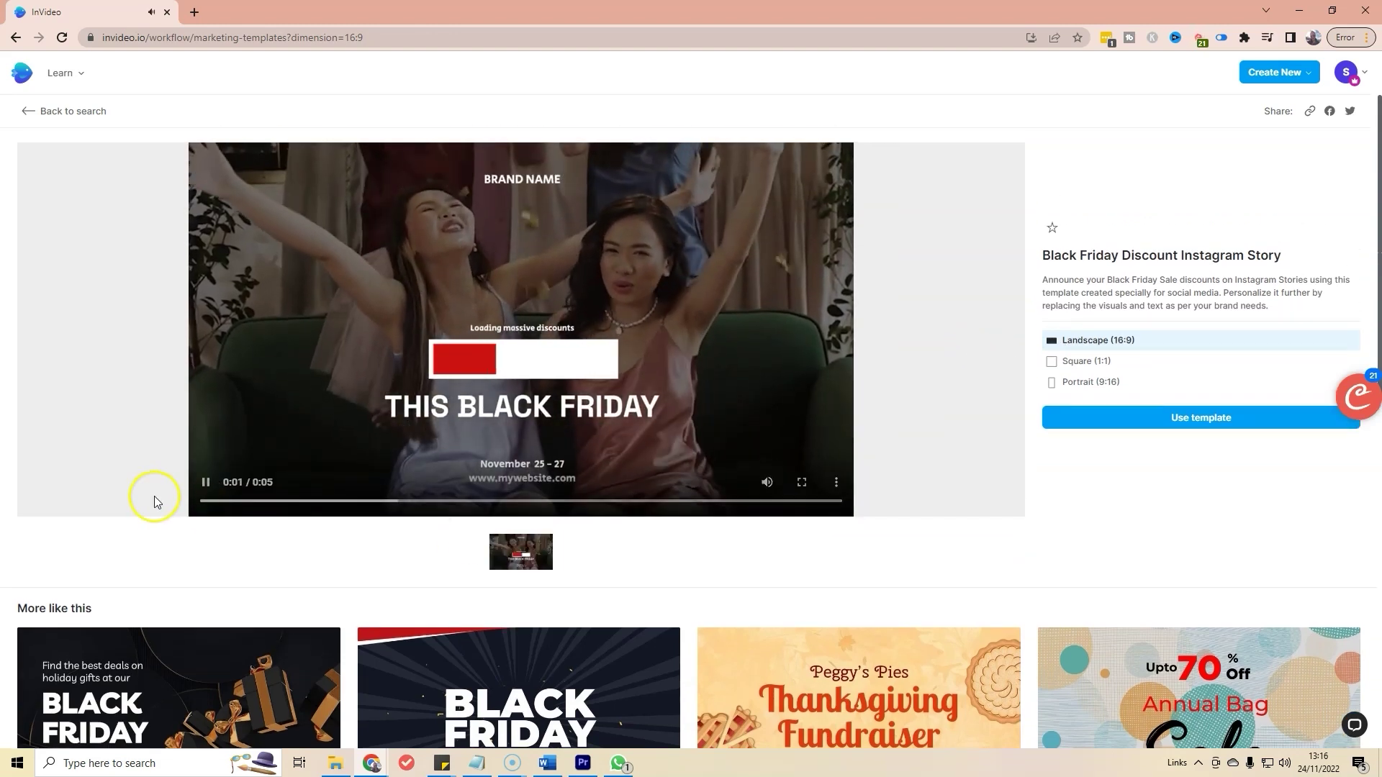
left_click(205, 482)
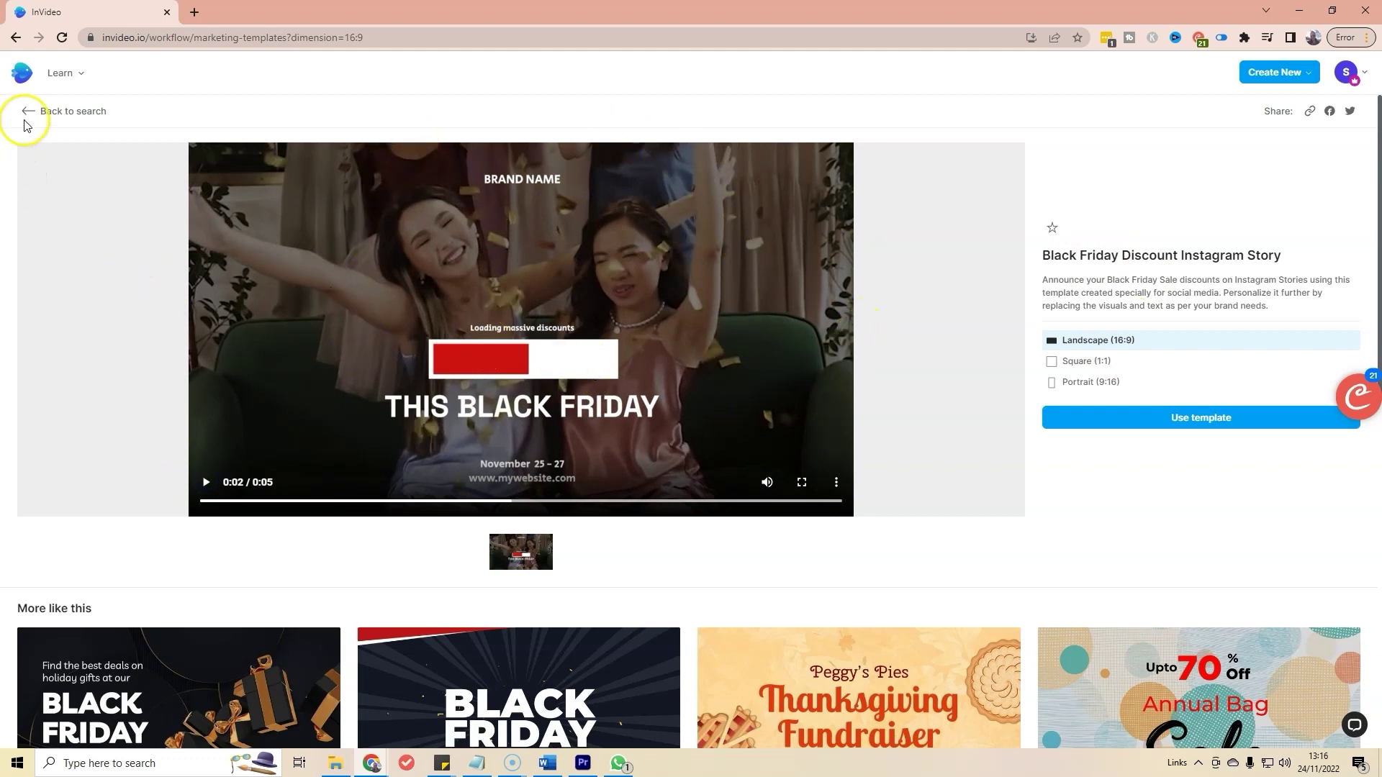
left_click(67, 112)
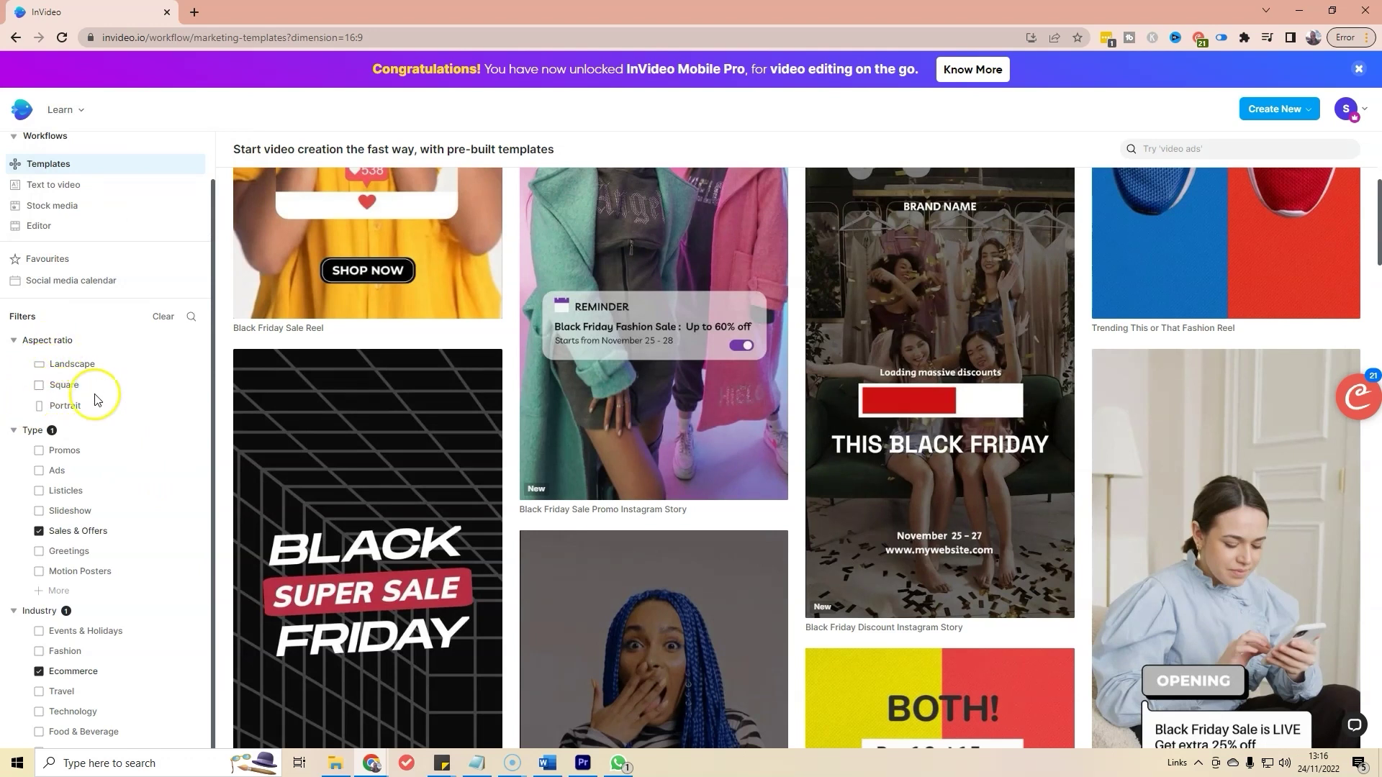
- Use the Black Friday template in Portrait (9:16) and select its BRAND NAME heading
left_click(852, 325)
left_click(434, 483)
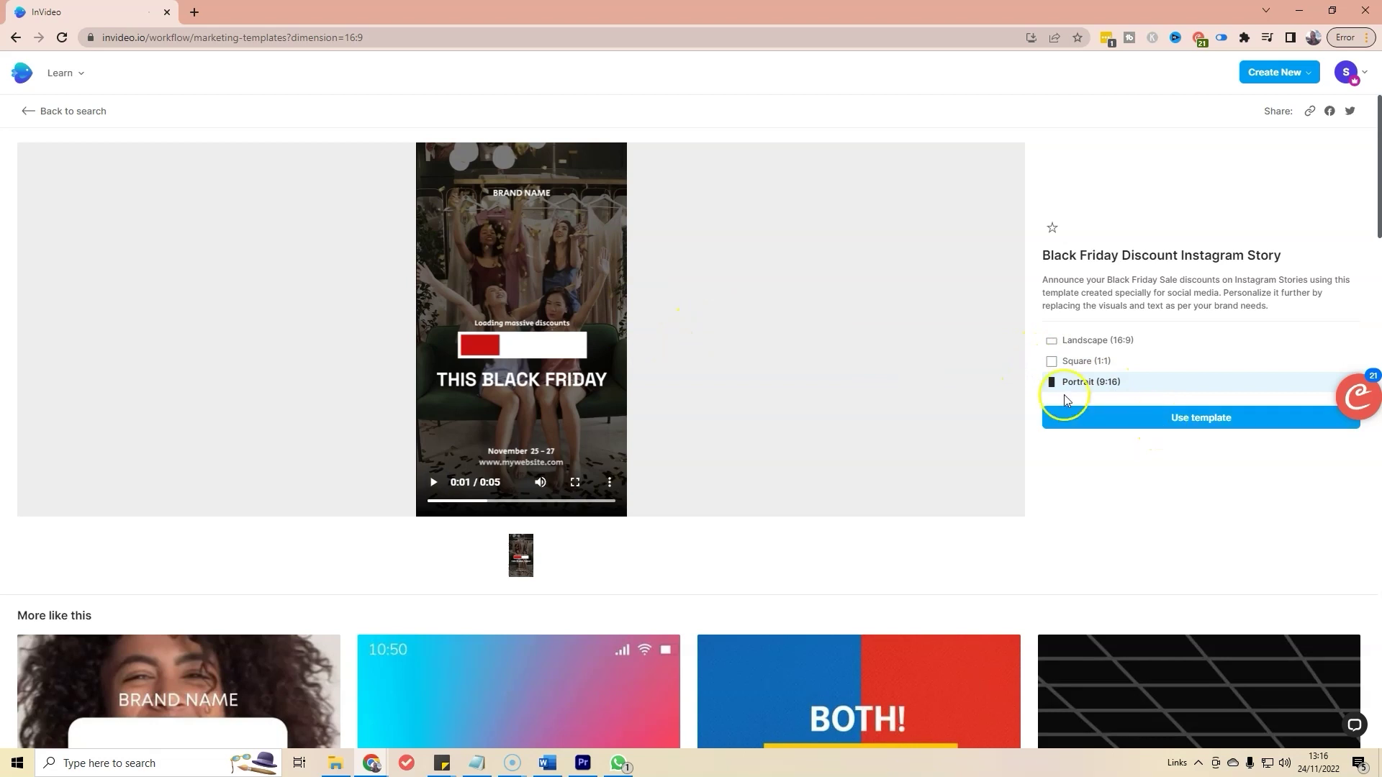
left_click(1130, 416)
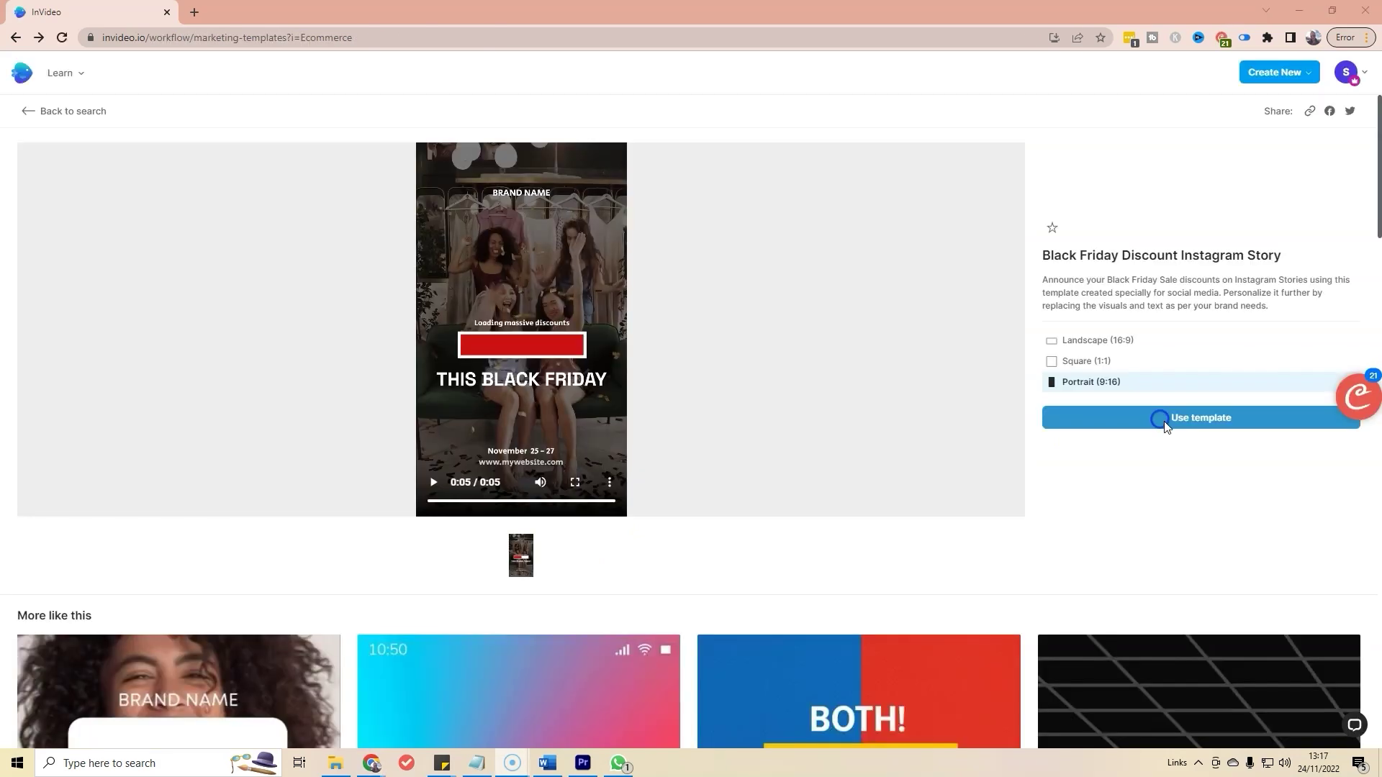
left_click(1167, 420)
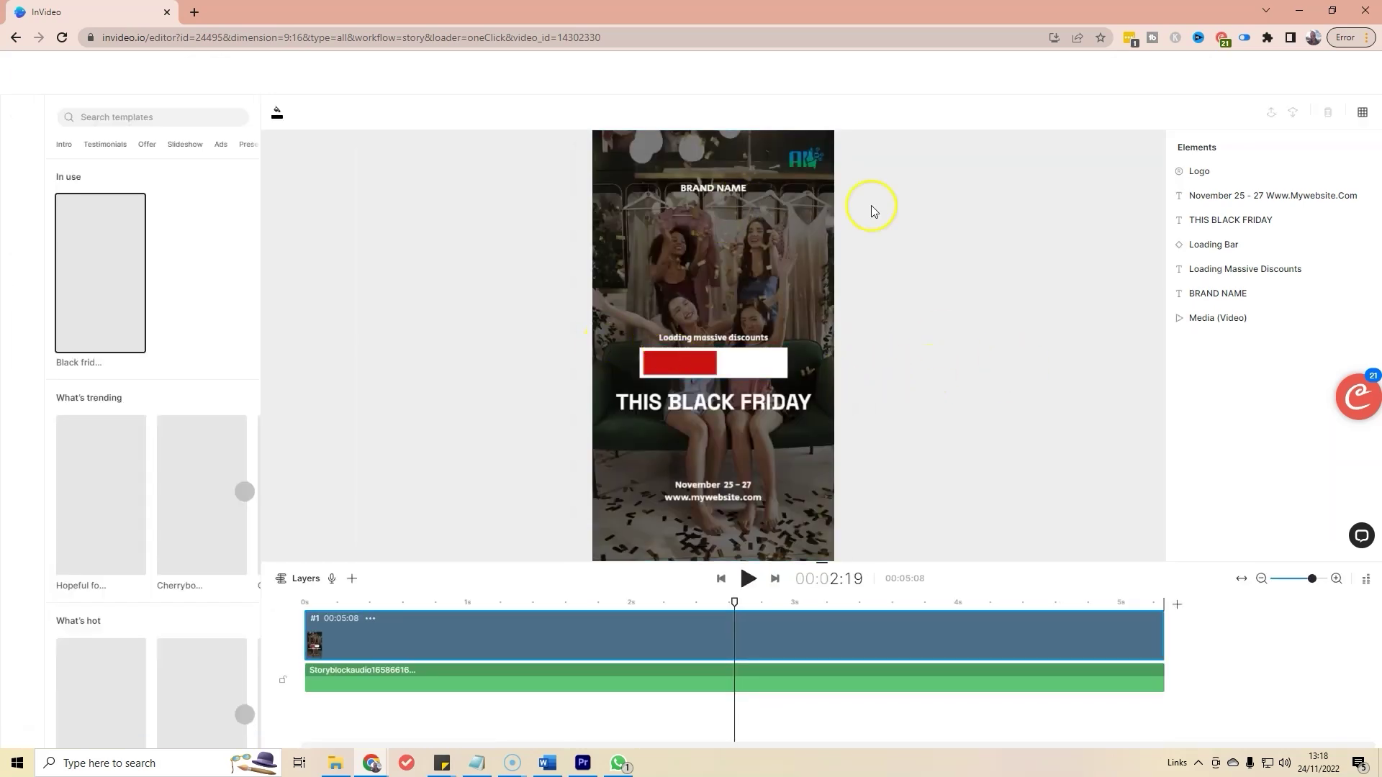
left_click(717, 188)
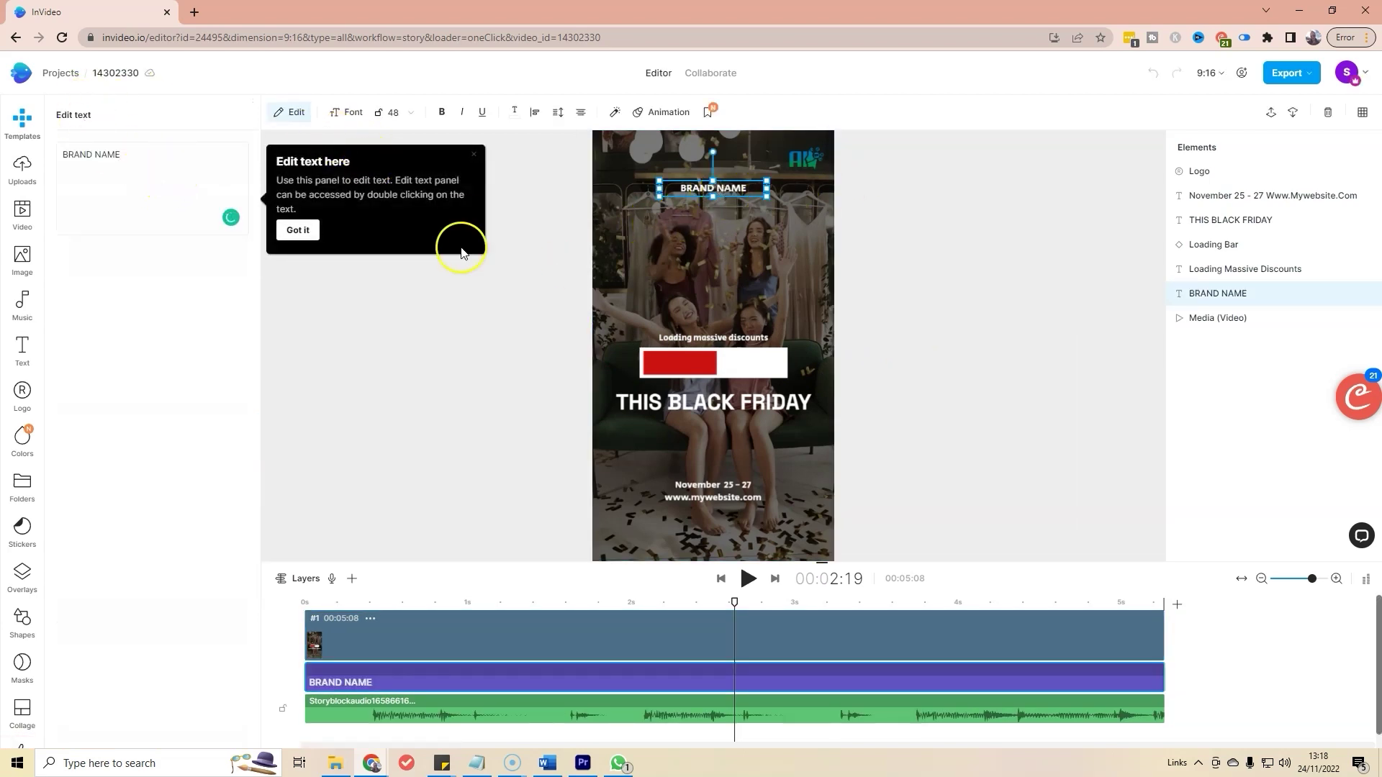
triple_click(179, 157)
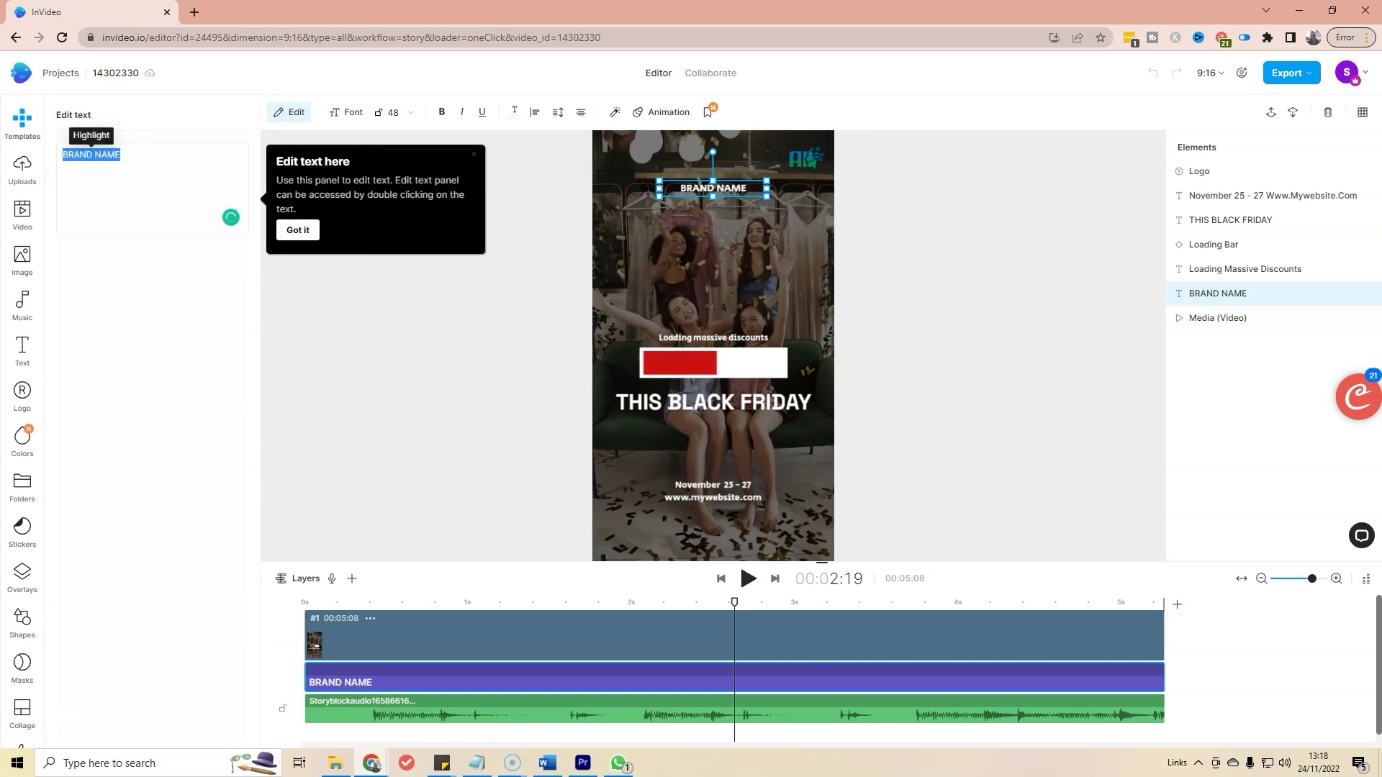
type("choose")
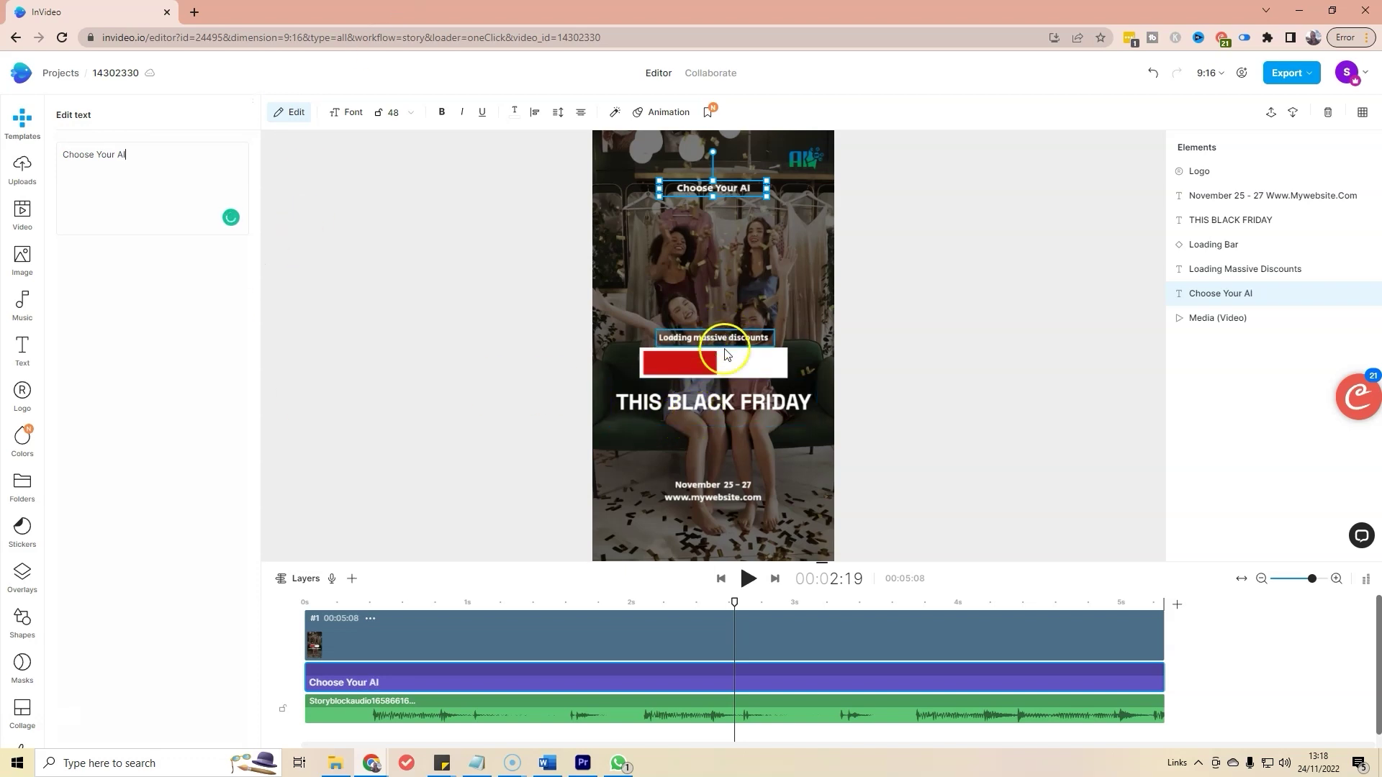
left_click(732, 494)
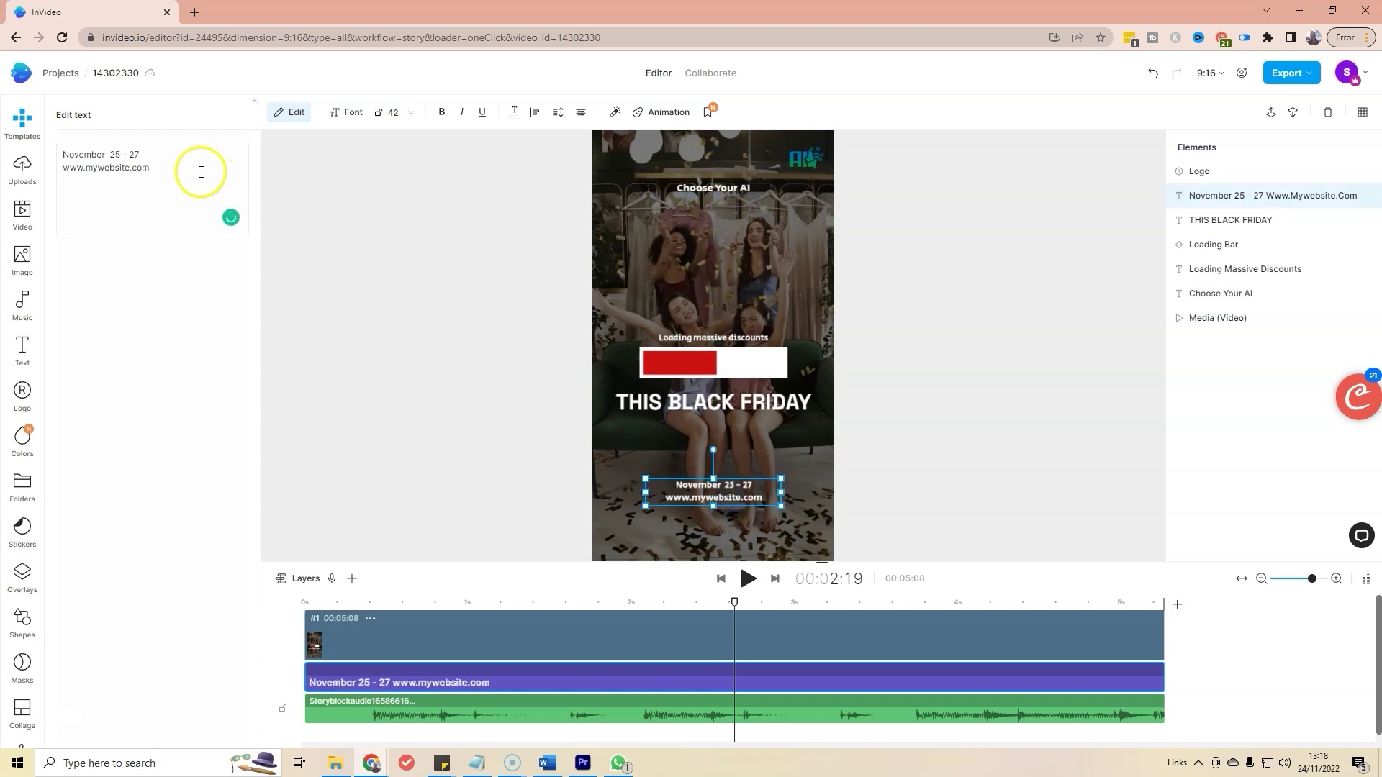
left_click_drag(152, 167, 61, 168)
type("www.chooseyoura")
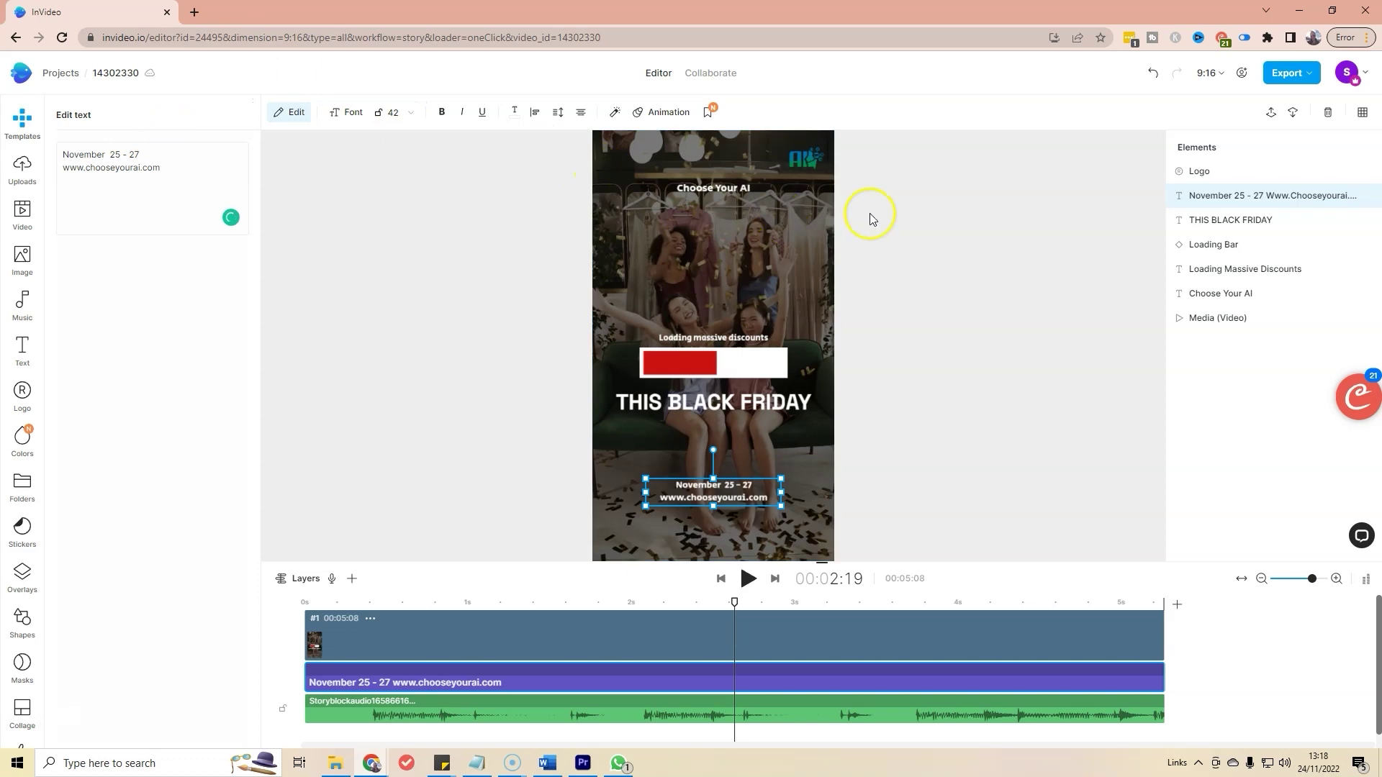
left_click(488, 357)
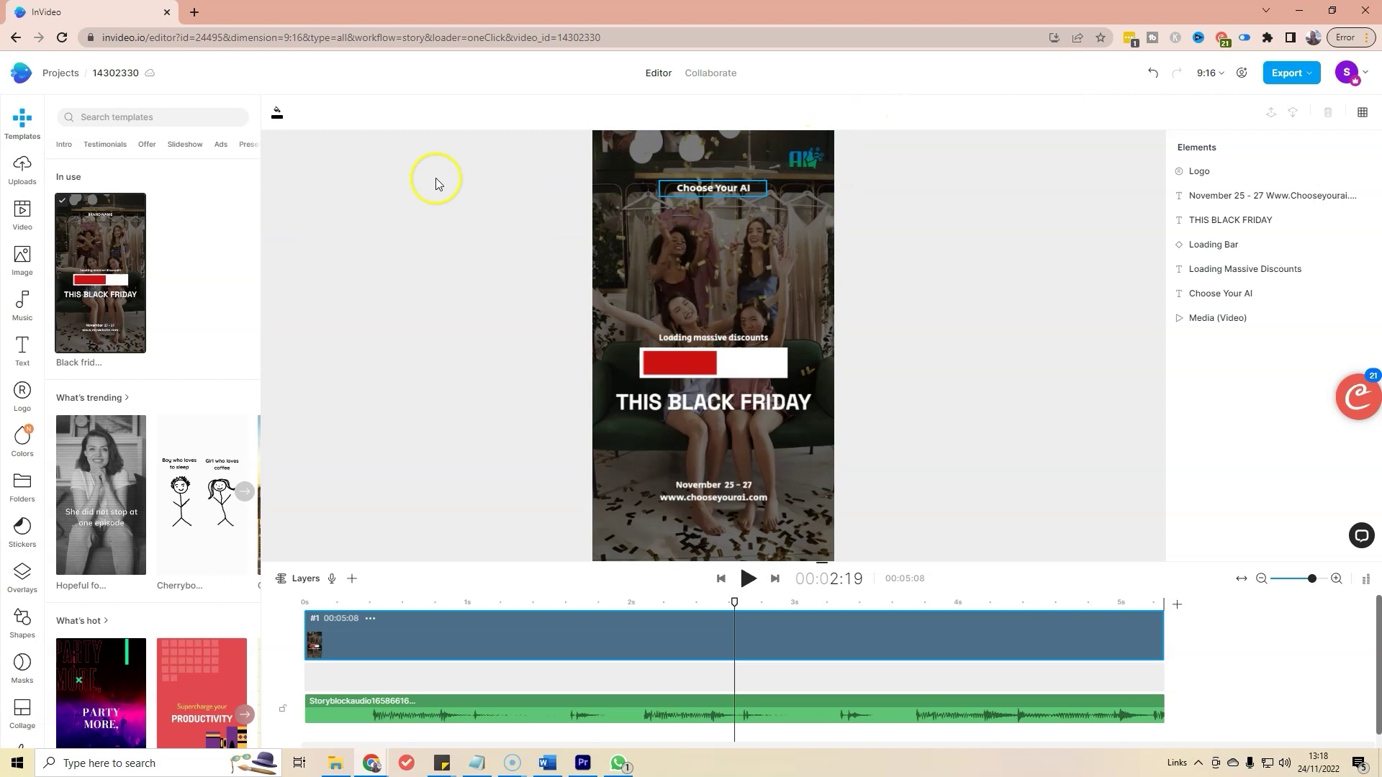
- After checking the account menu, select the AI logo on the canvas to show its Logo panel
left_click(1357, 75)
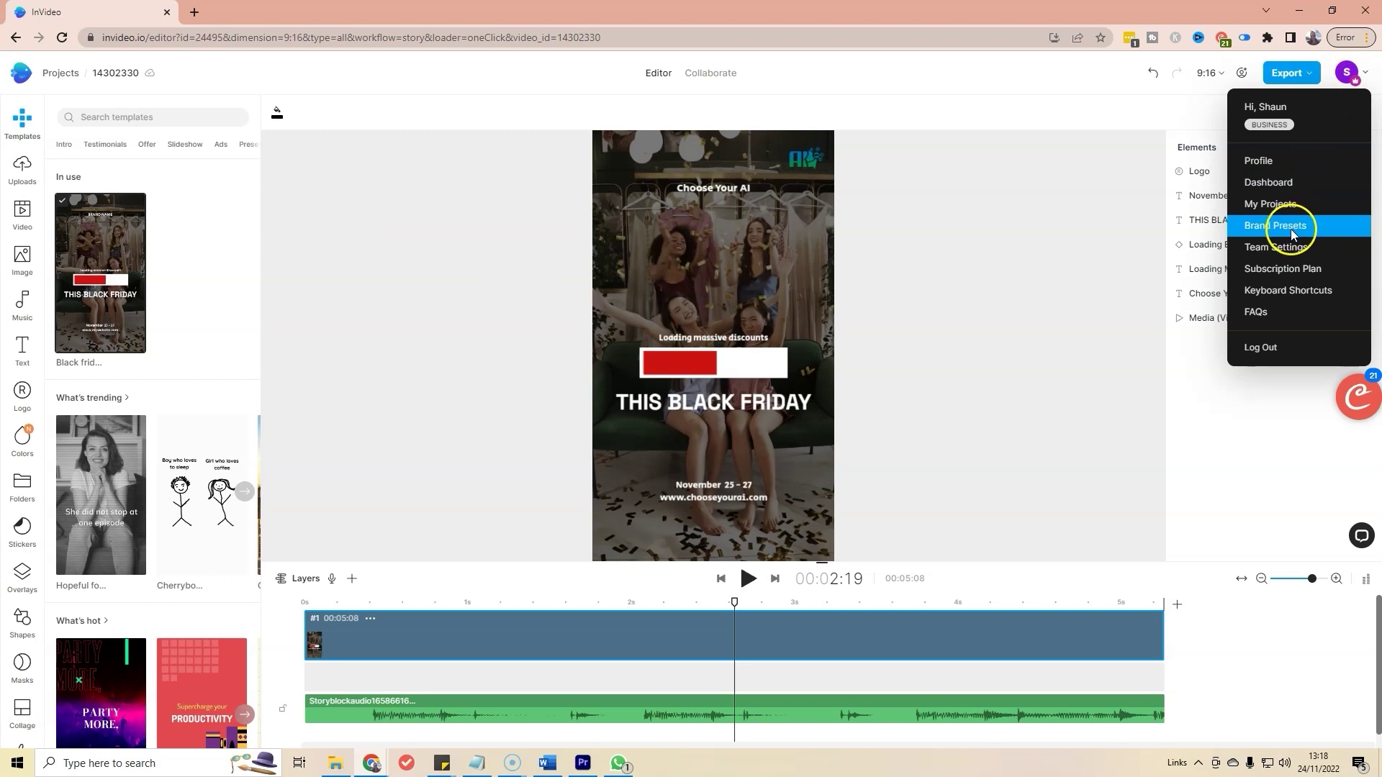
left_click(1078, 259)
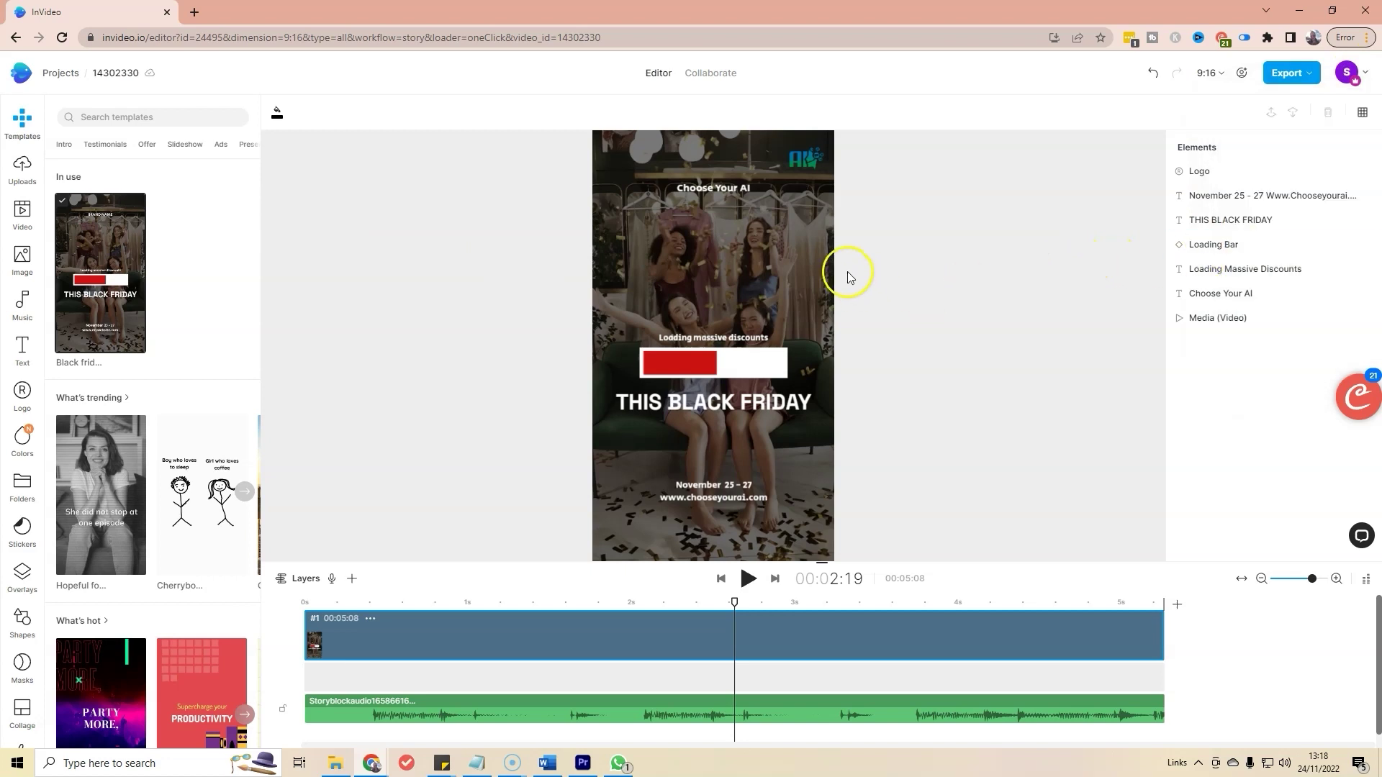
left_click(1347, 74)
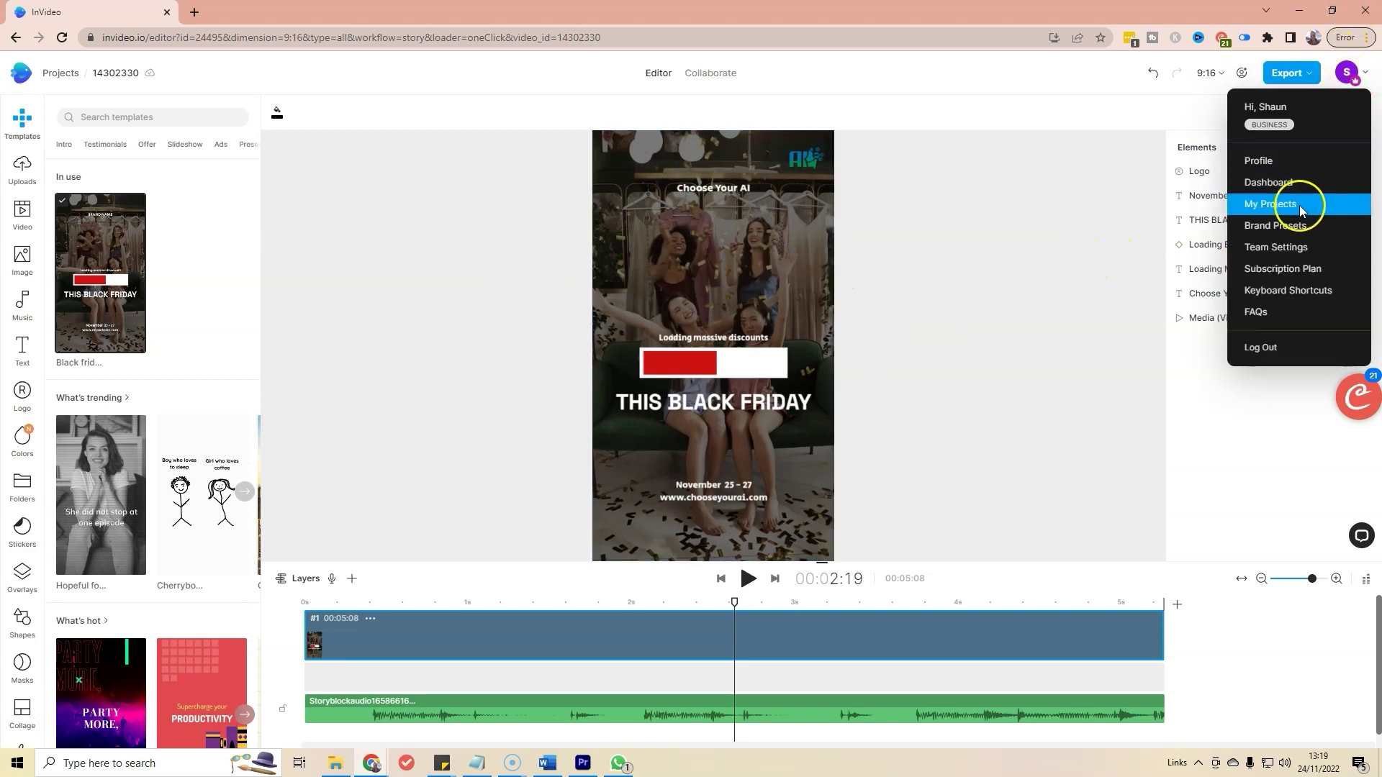
left_click(900, 227)
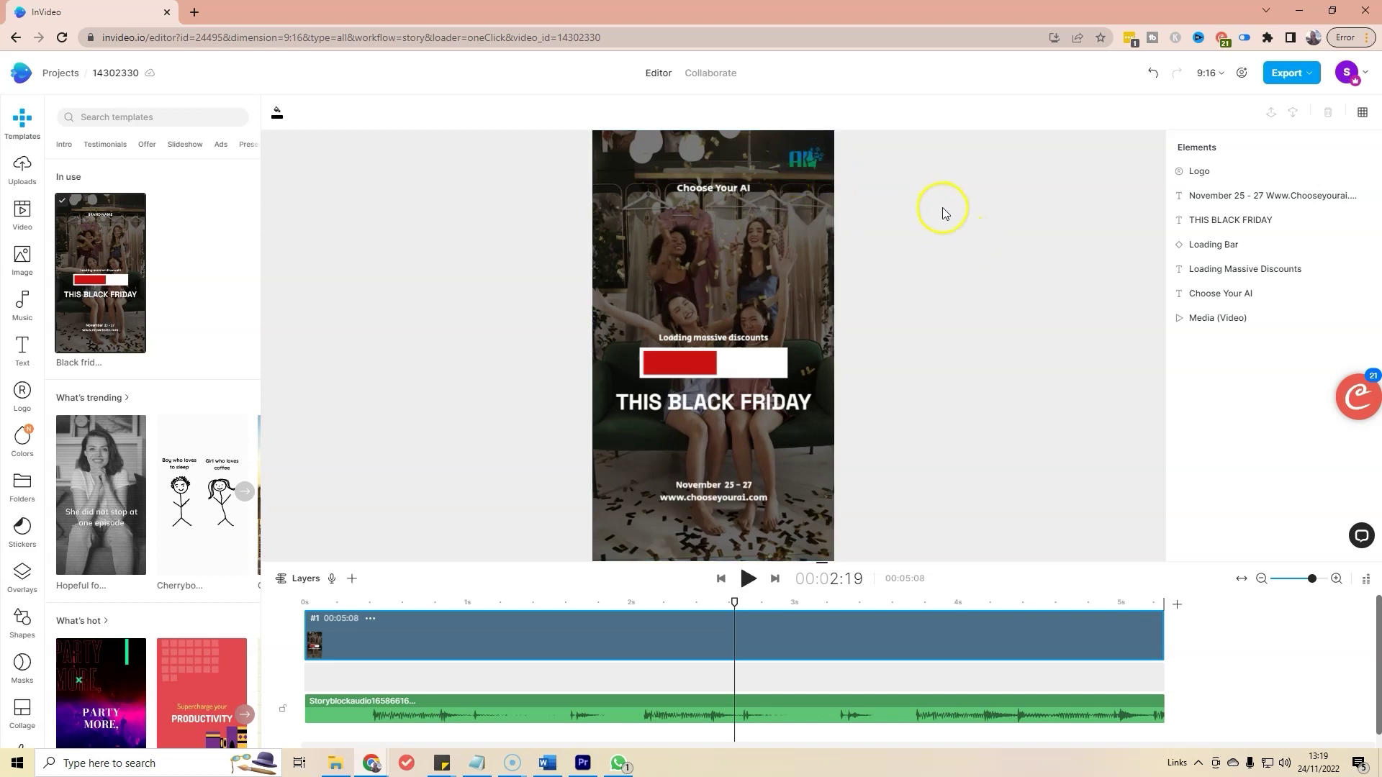
left_click(817, 172)
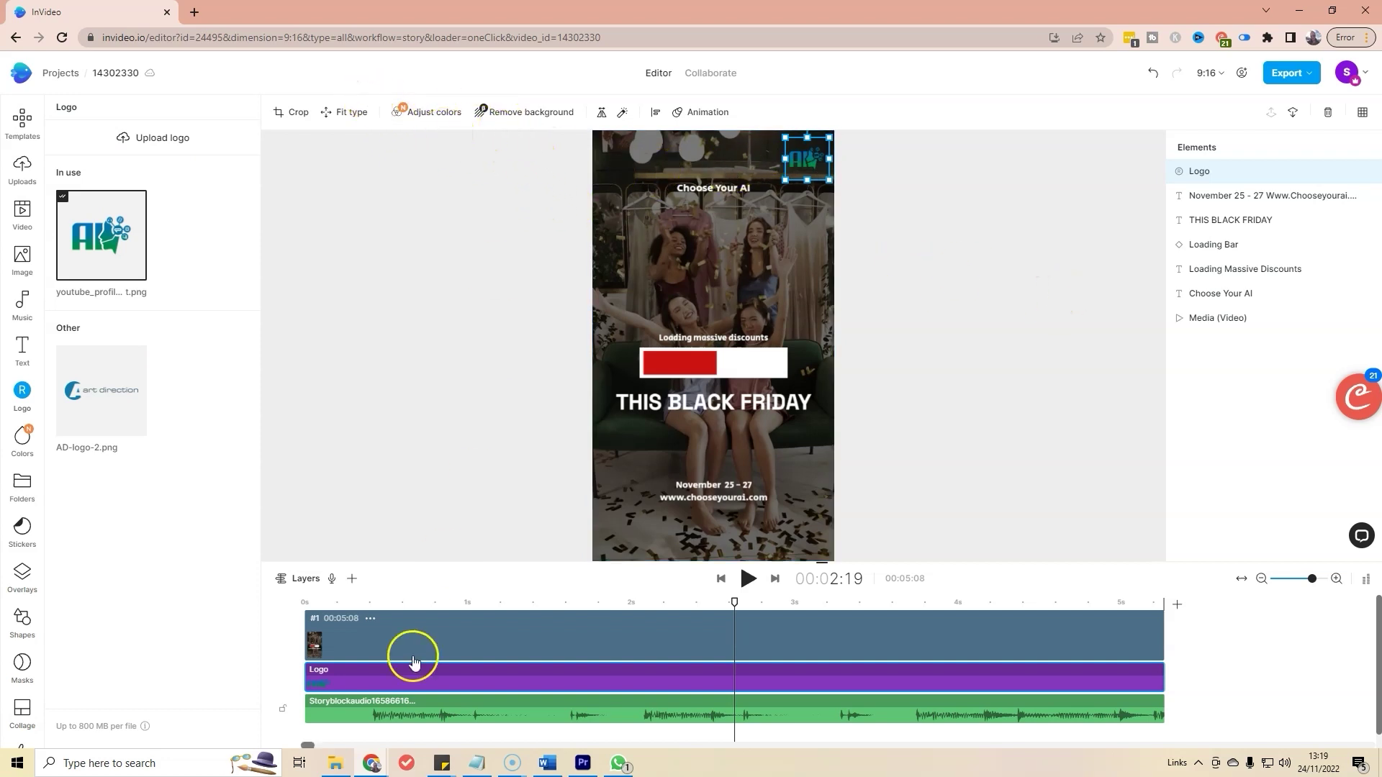
- Recolour the loading bar fill to green #008F4F, copied from Sticky Notes
left_click(445, 115)
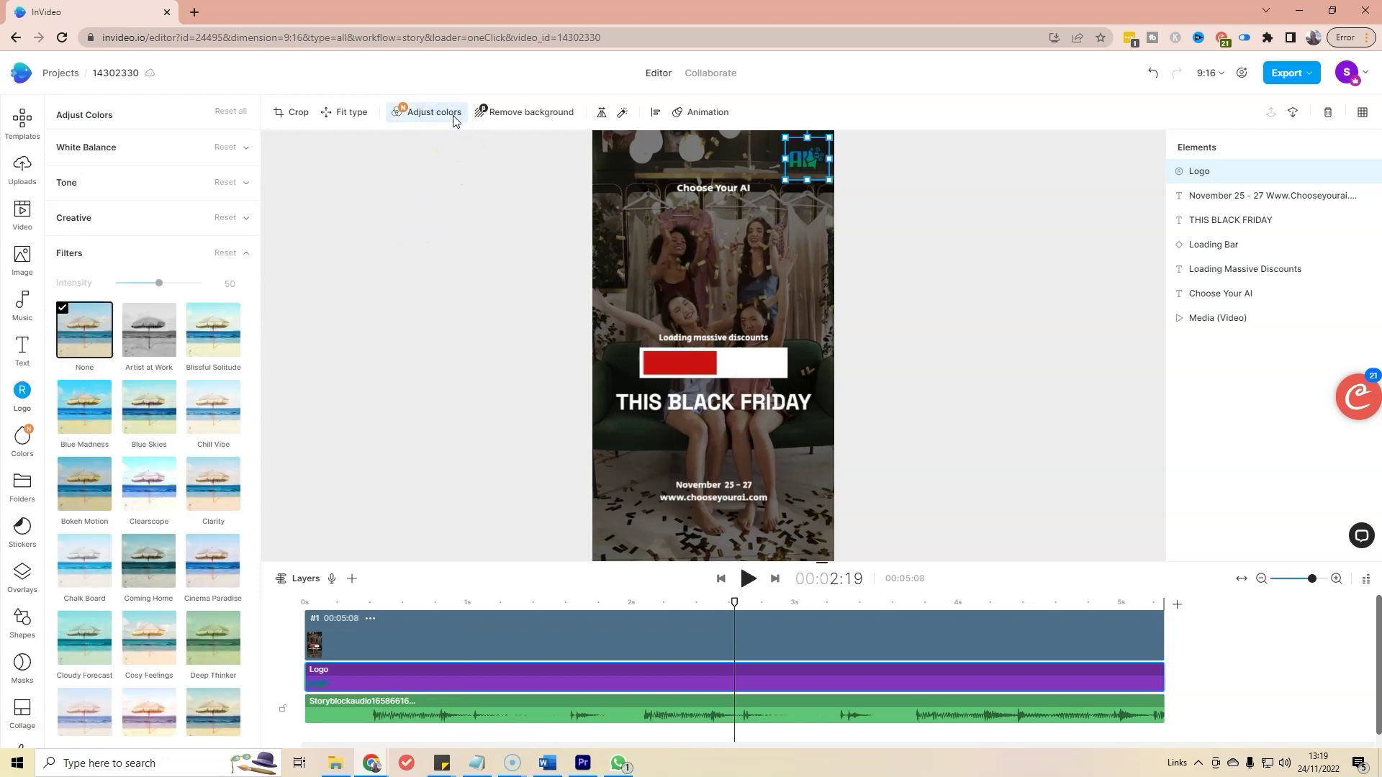
left_click(731, 353)
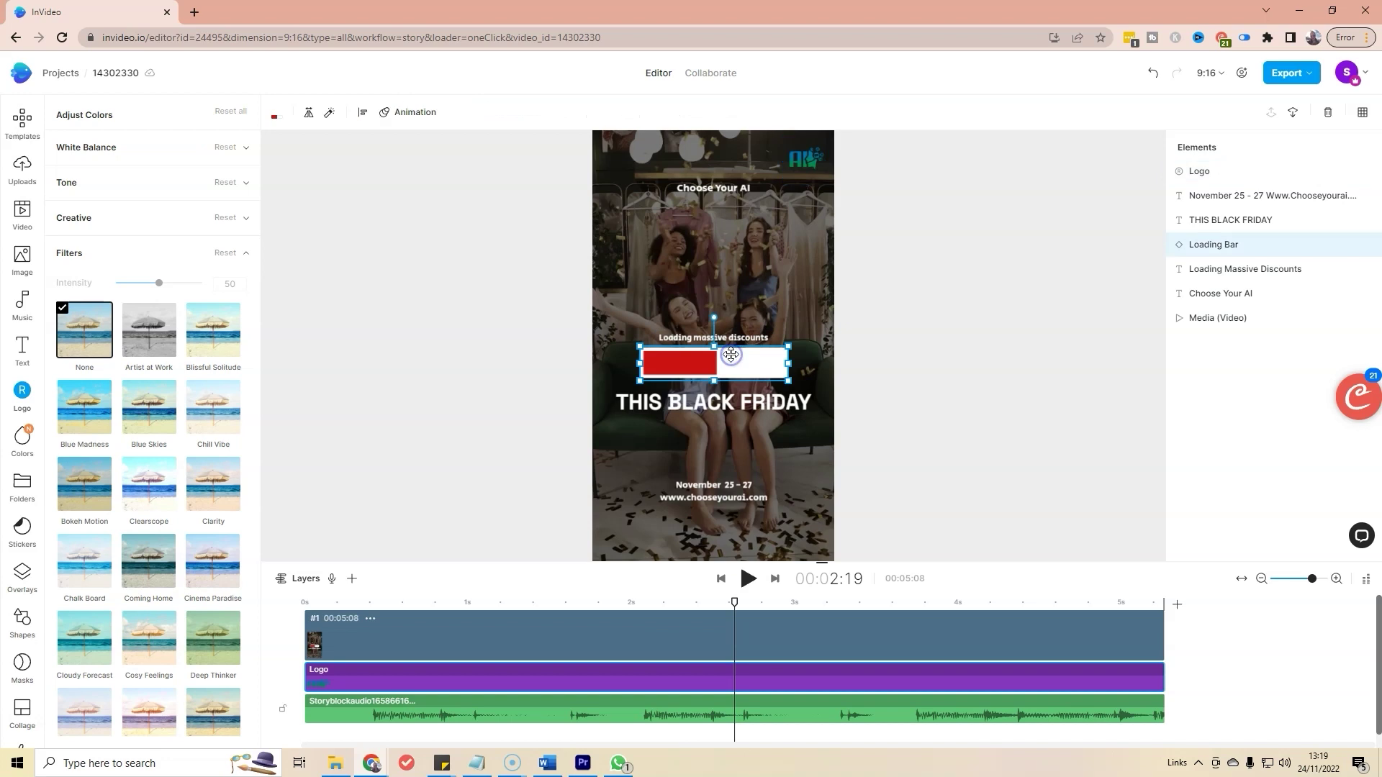
left_click(275, 111)
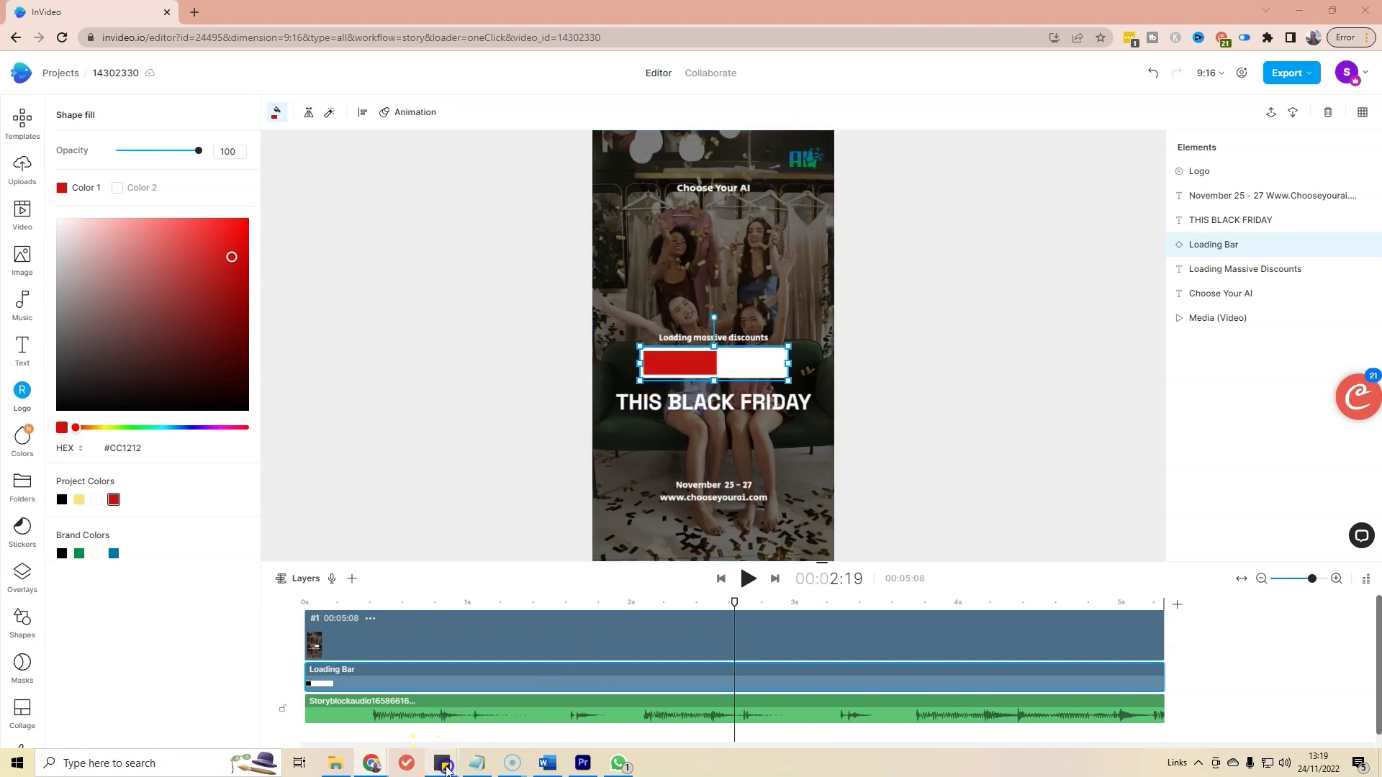
mouse_move(444, 764)
left_click(392, 714)
left_click(948, 264)
left_click_drag(889, 208, 844, 207)
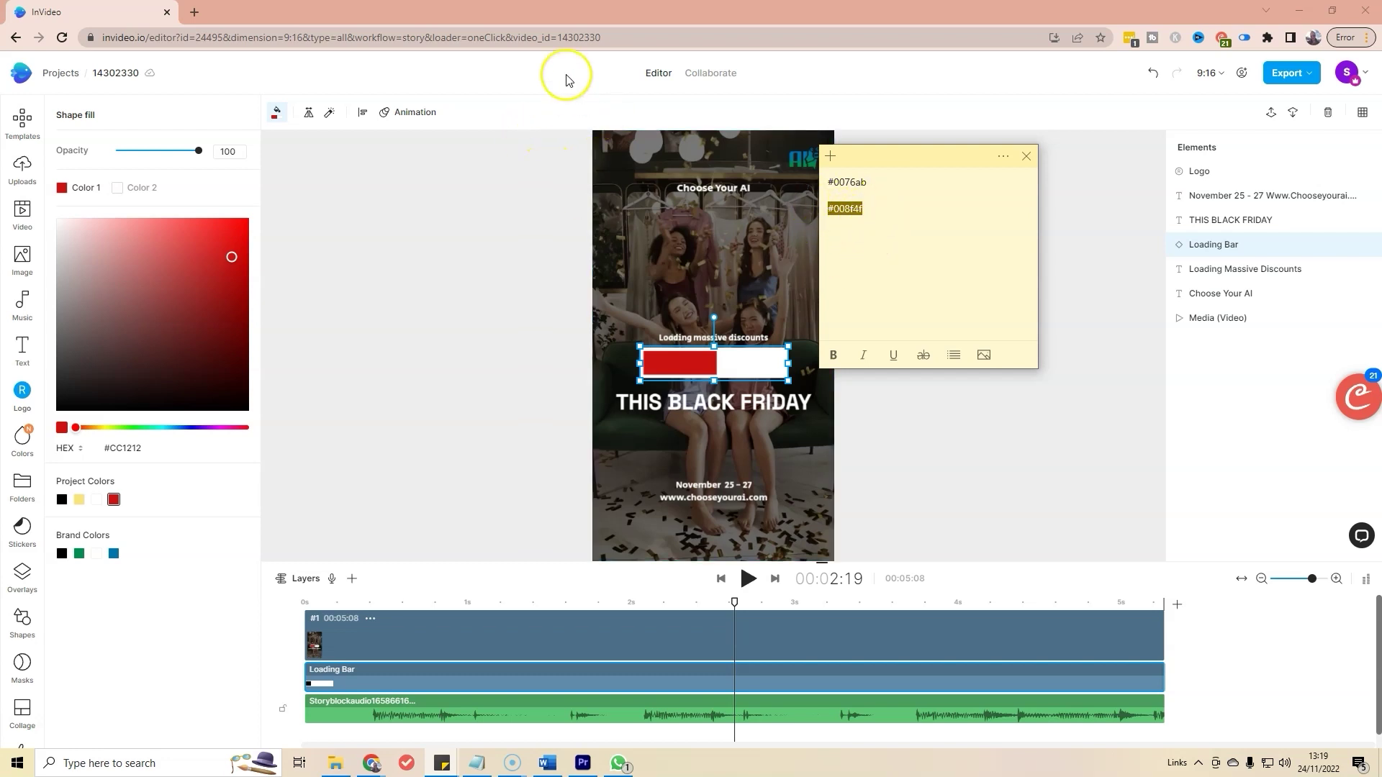
left_click(196, 498)
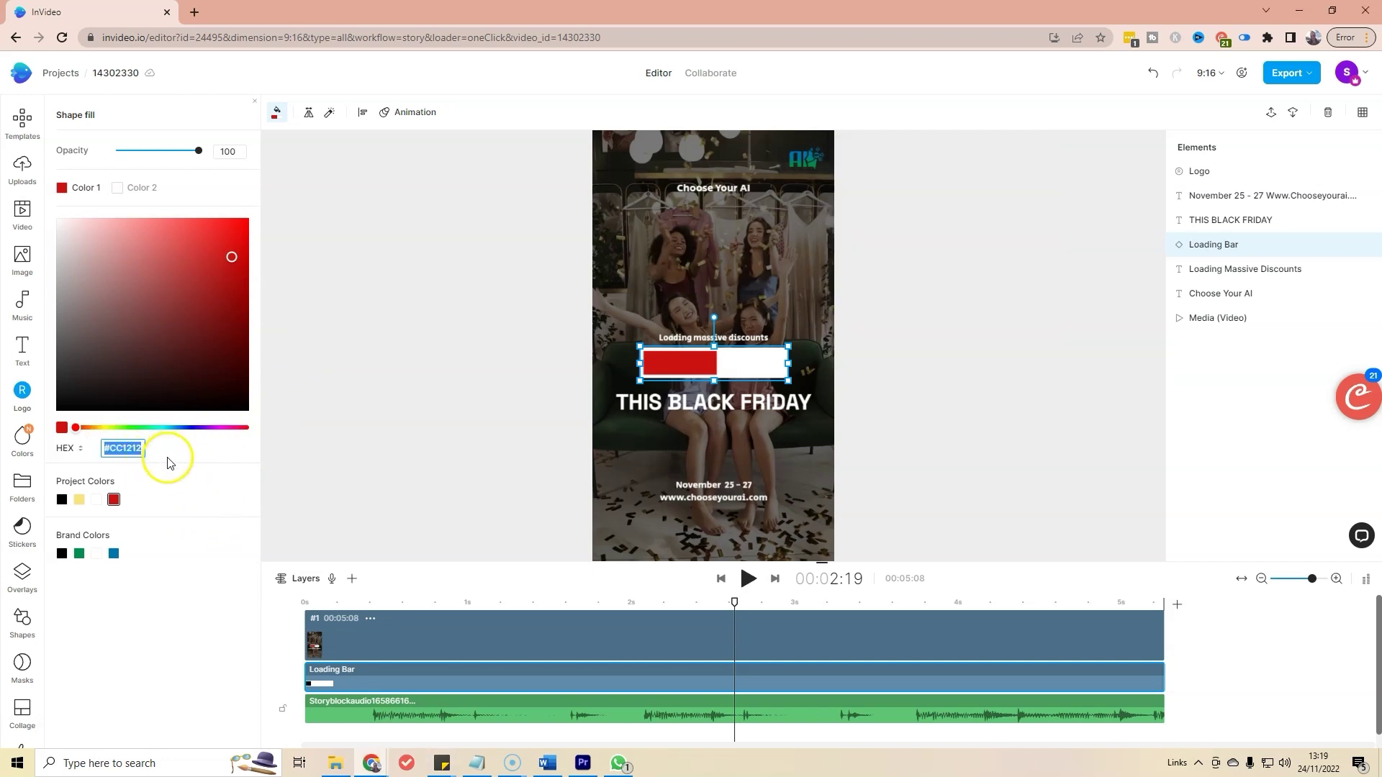
type("#008F4F")
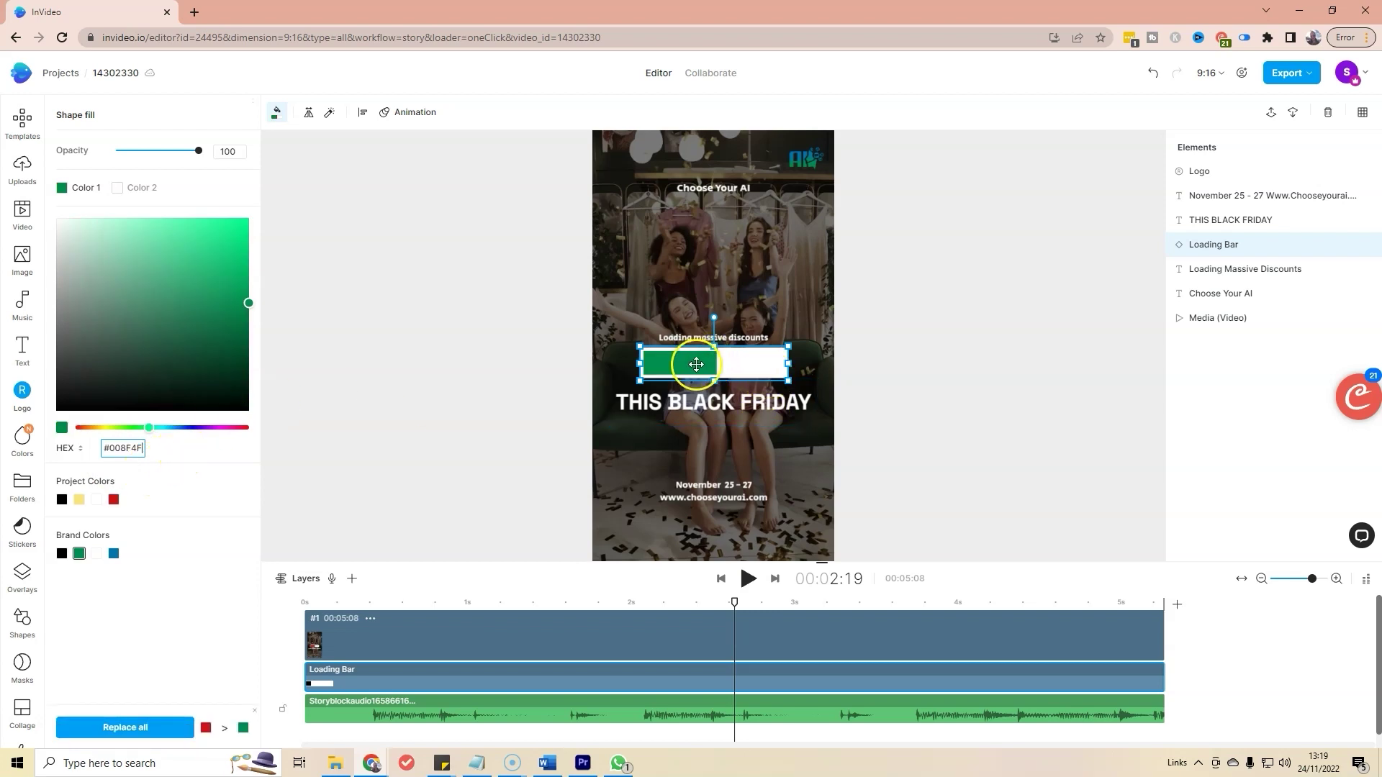
left_click(767, 356)
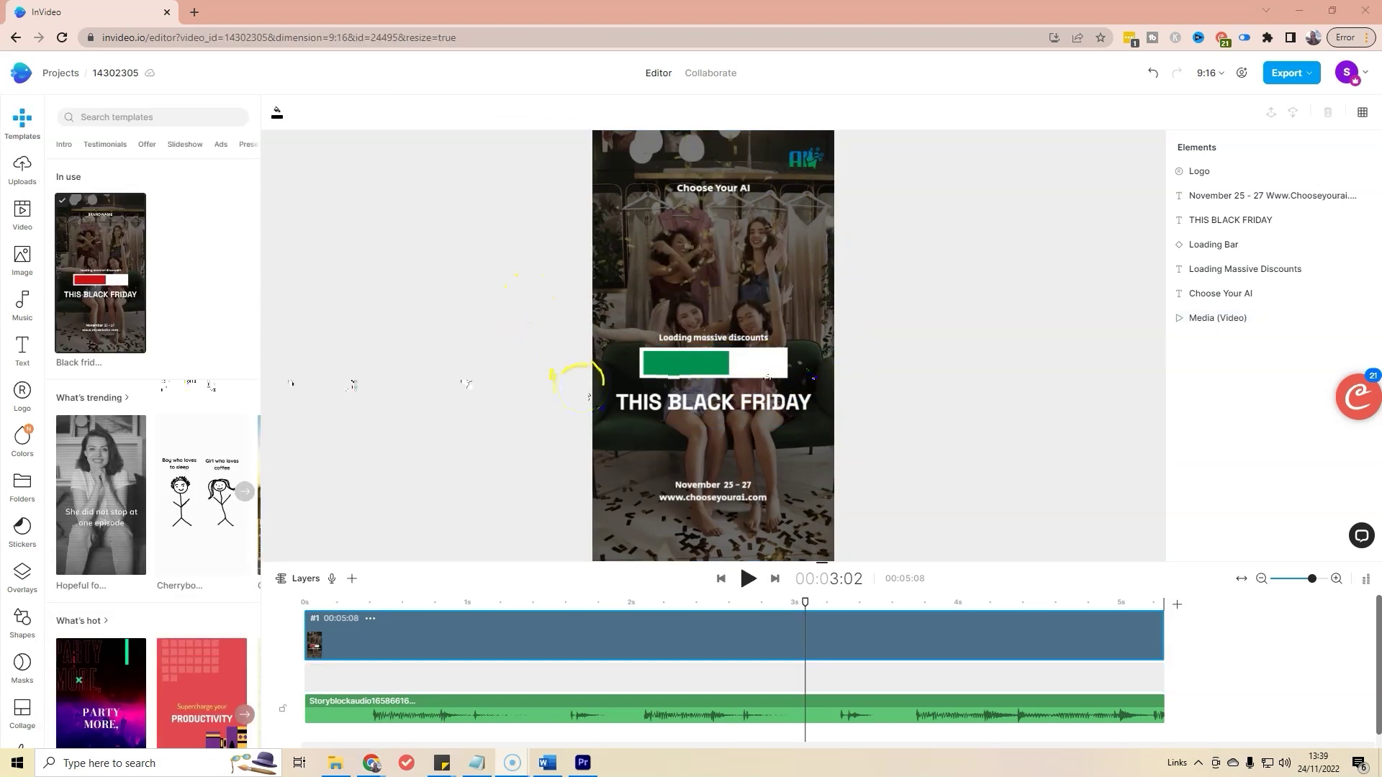
- Try blue brand colour on the loading bar's fill, return it to brand green, and open the stock video library
left_click(739, 369)
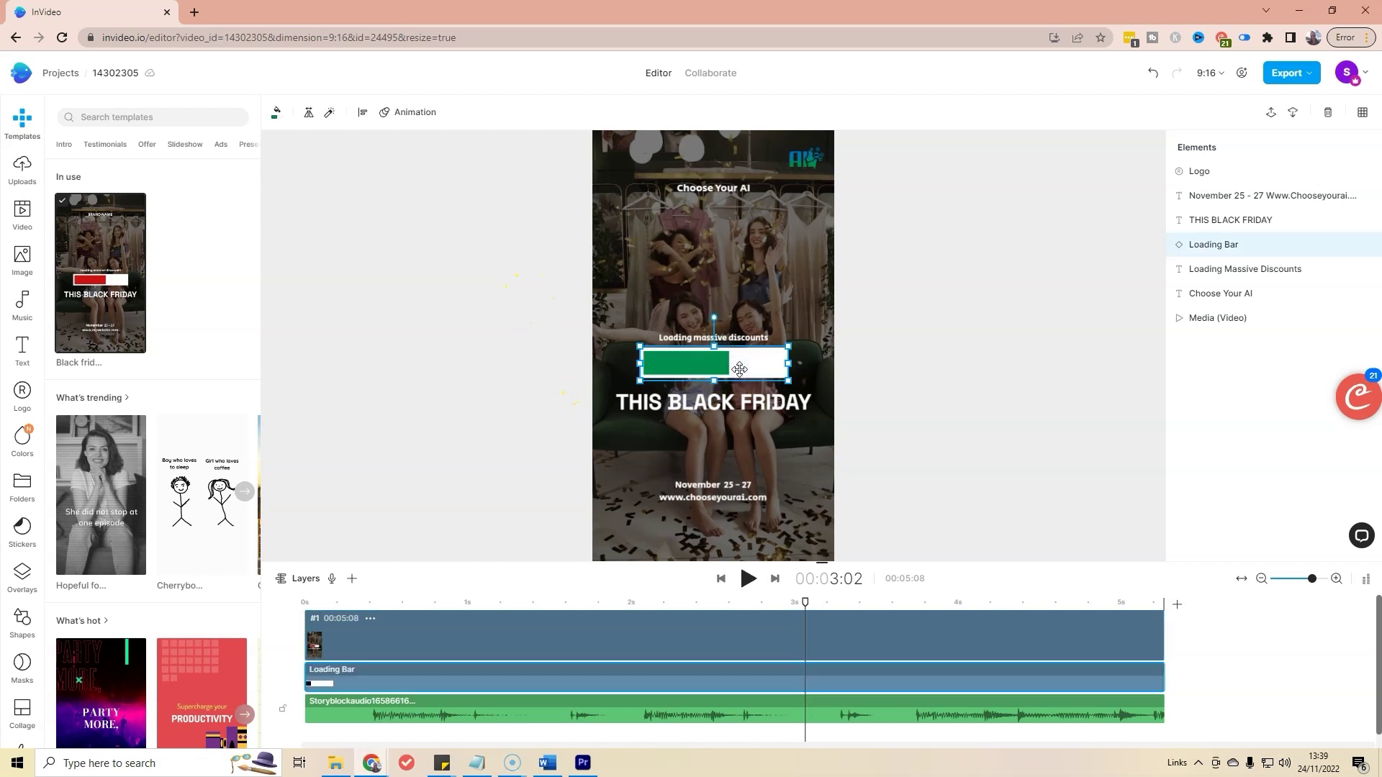
left_click(277, 112)
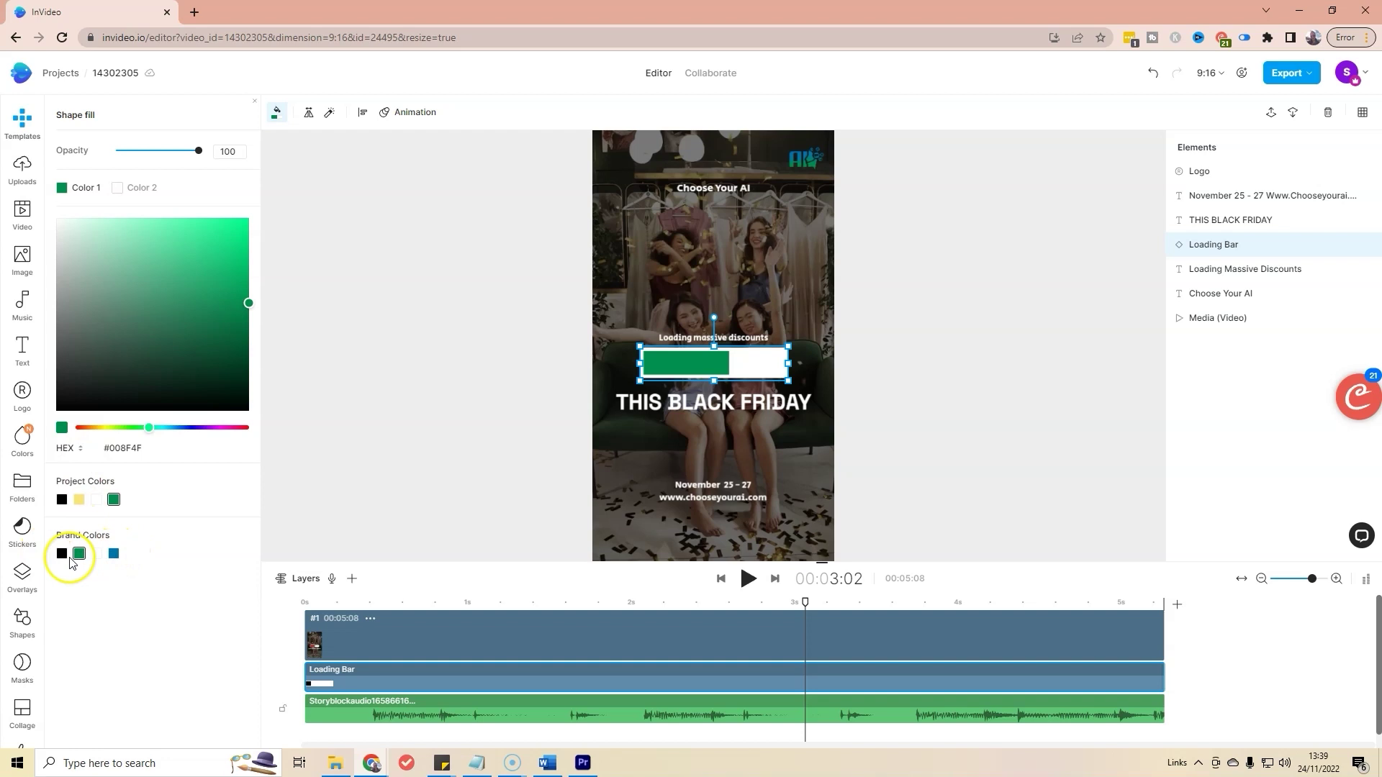
left_click(113, 554)
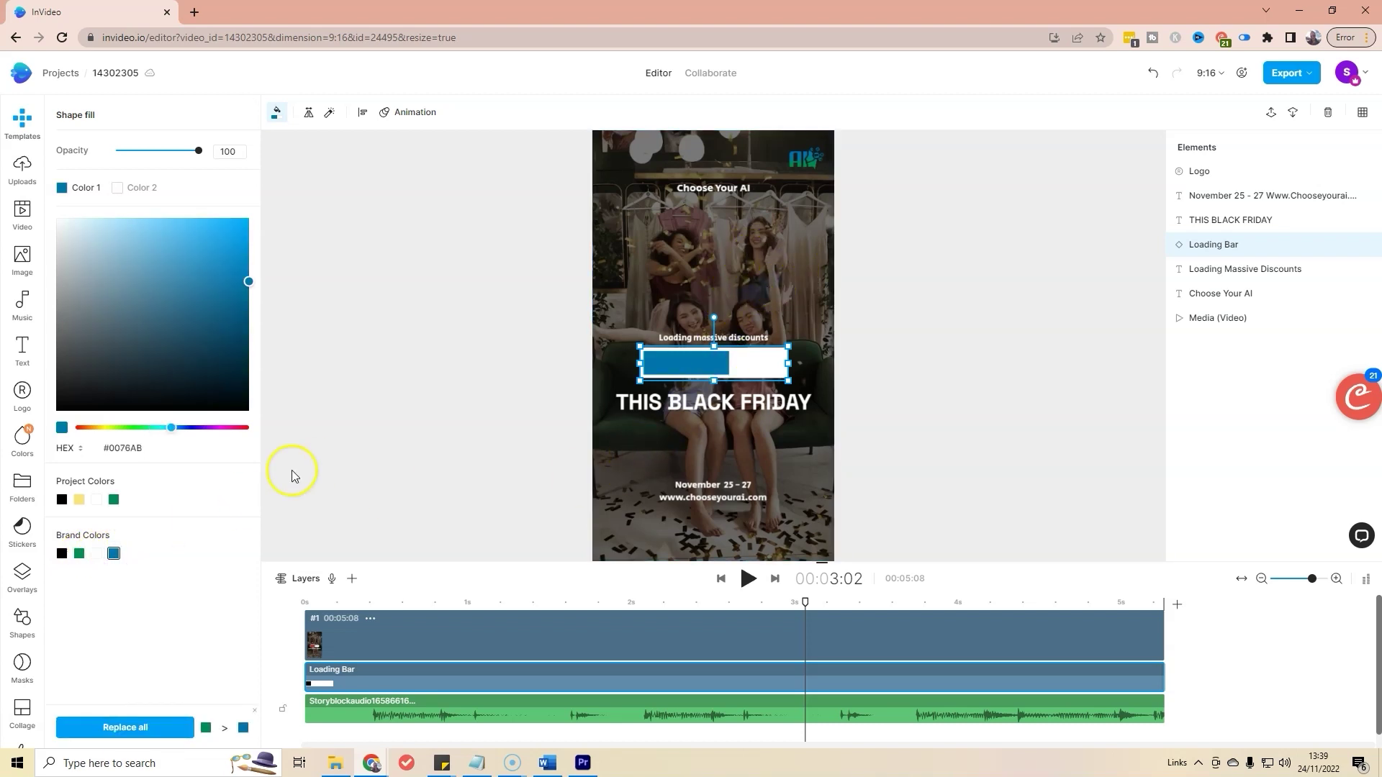
left_click(79, 554)
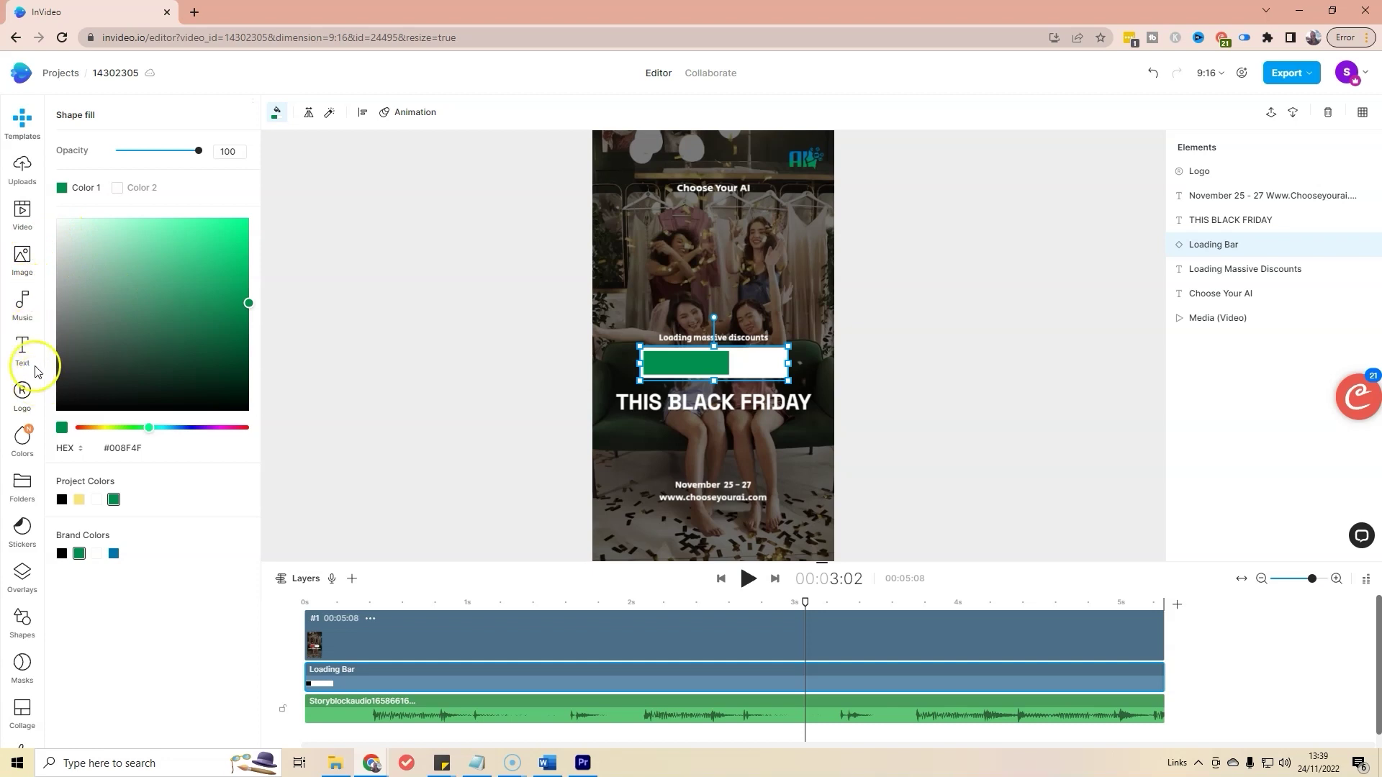
left_click(24, 211)
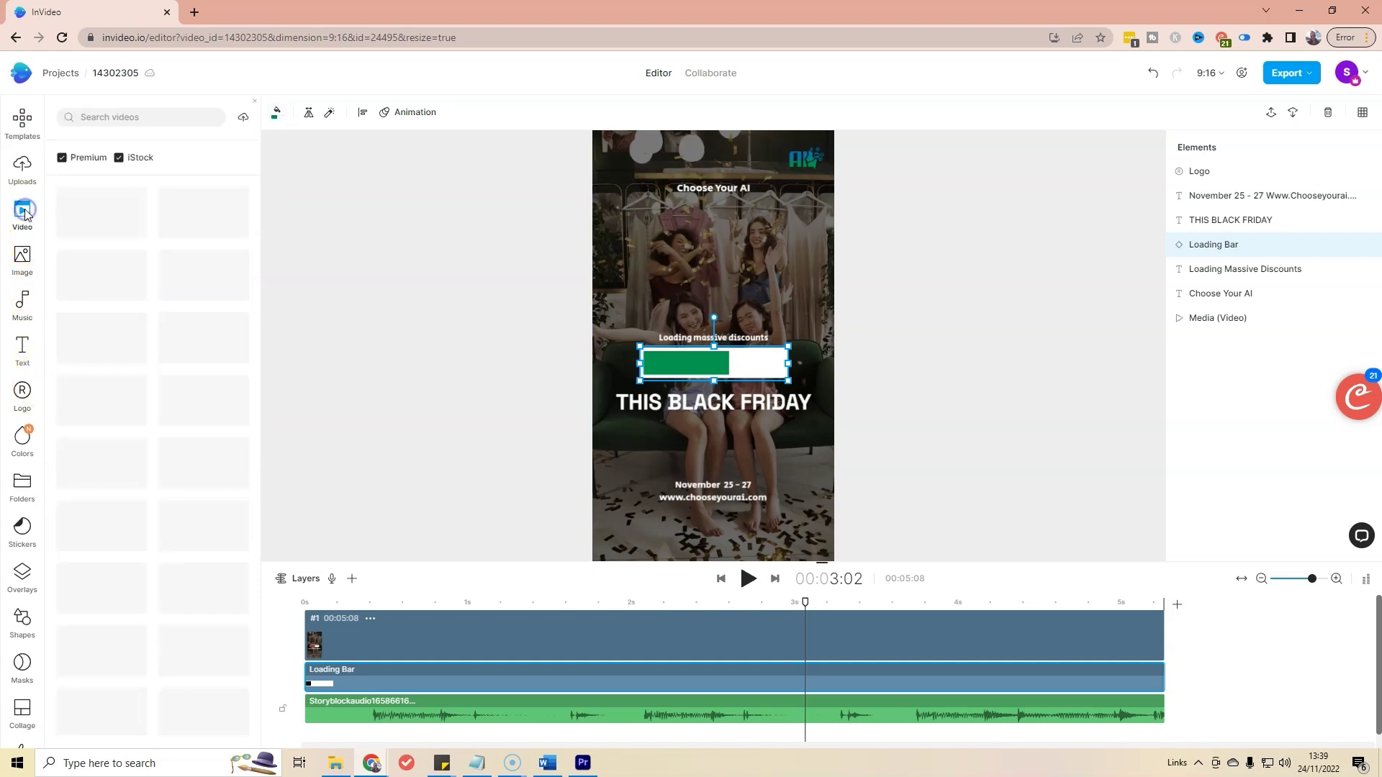
- Search stock videos for 'shopping' and open the 00:05 clip of women with shopping bags
left_click(158, 115)
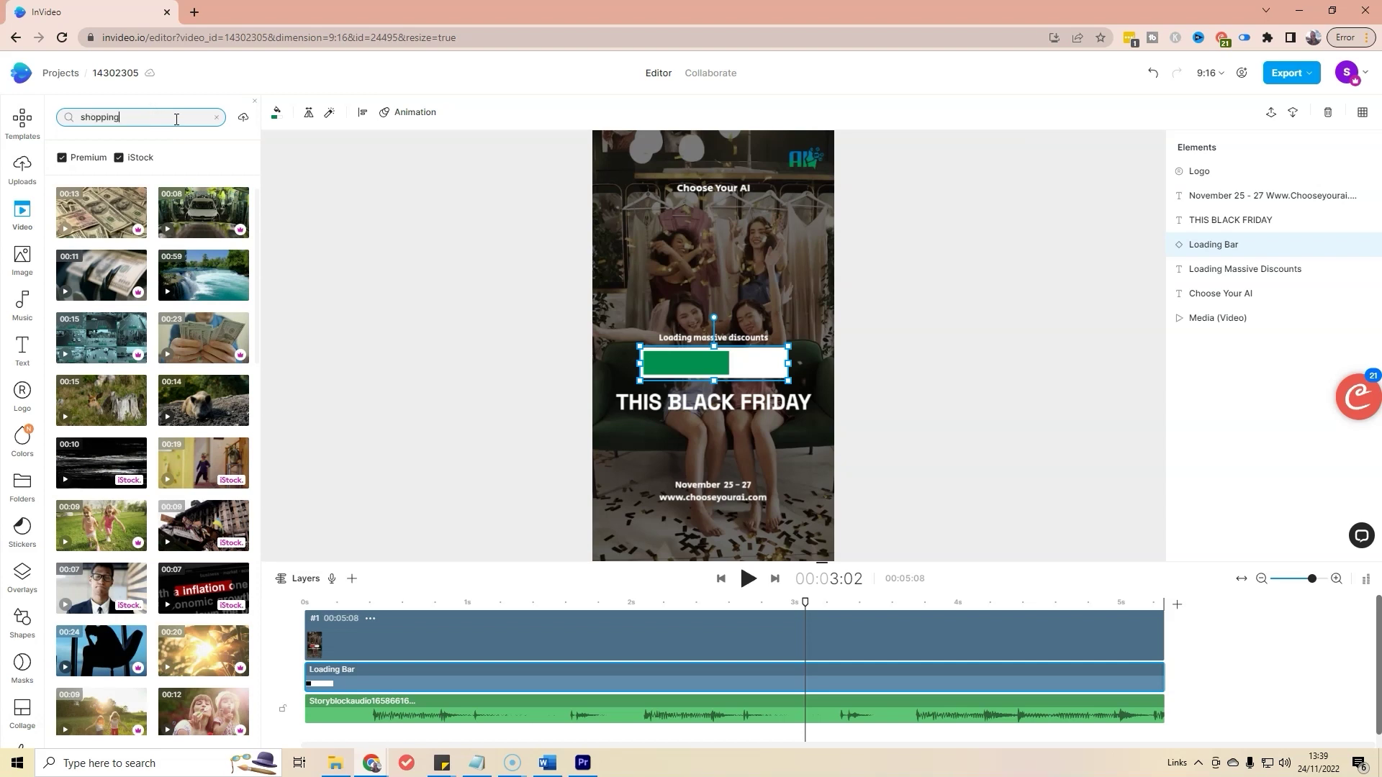
key("Return")
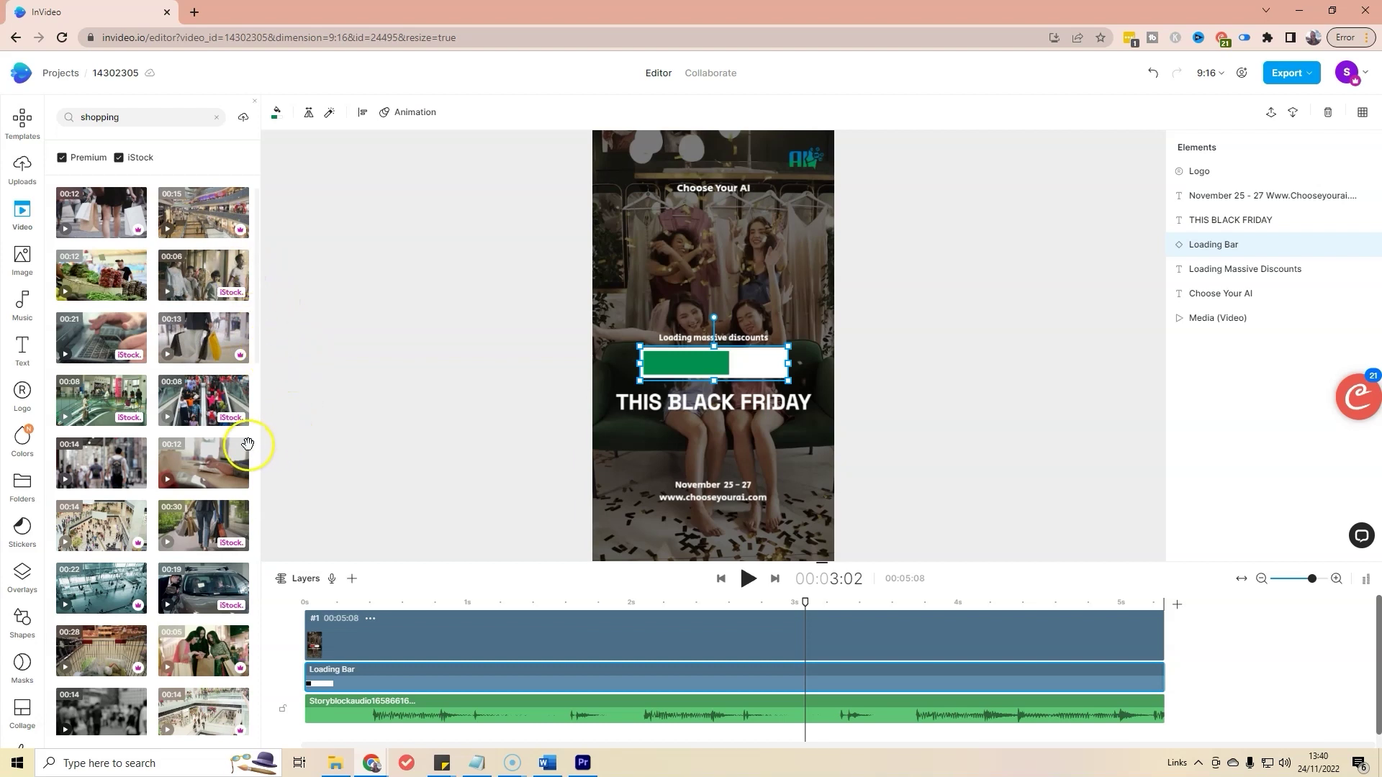
scroll(226, 659, "down", 3)
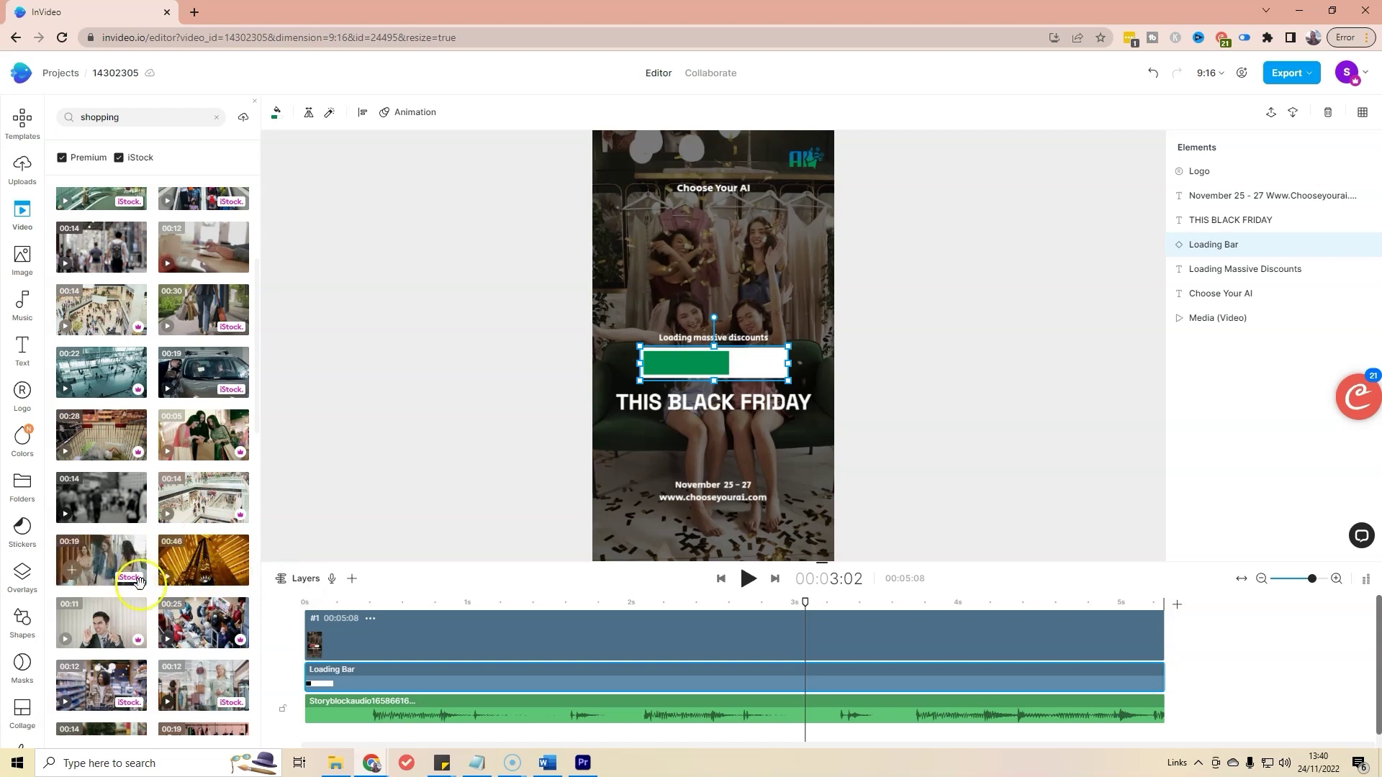
mouse_move(235, 380)
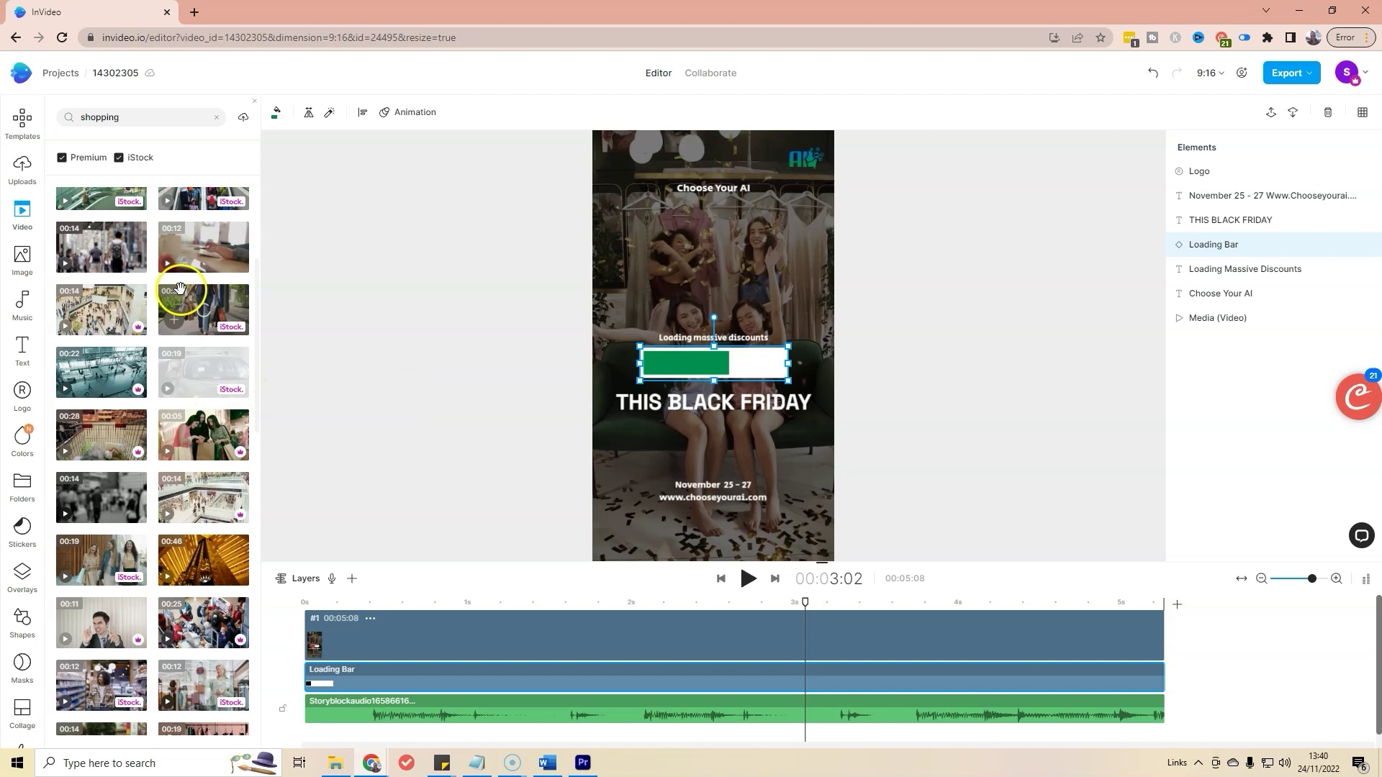
left_click(206, 446)
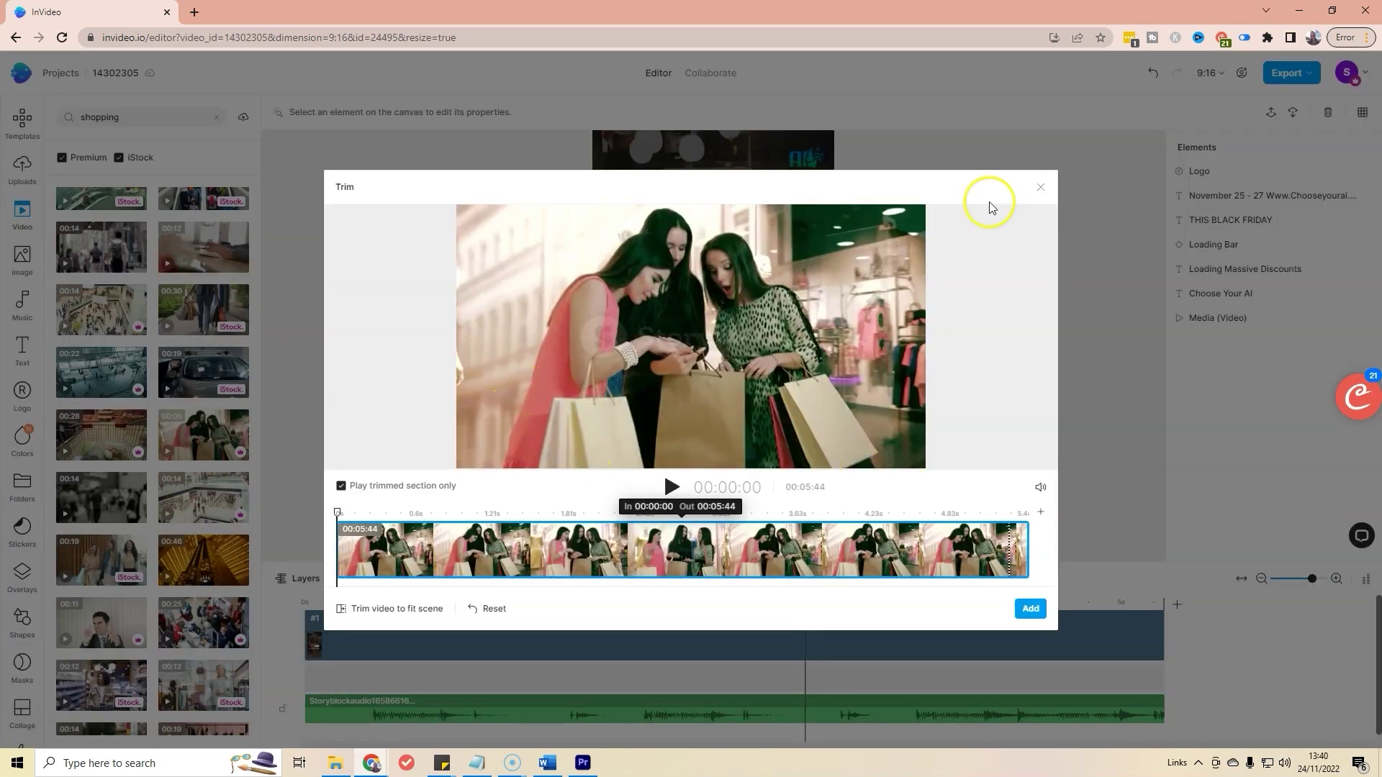
- Place the 00:05 shopping clip on the video track, trimmed to fit the scene, as Media 1
left_click(1043, 186)
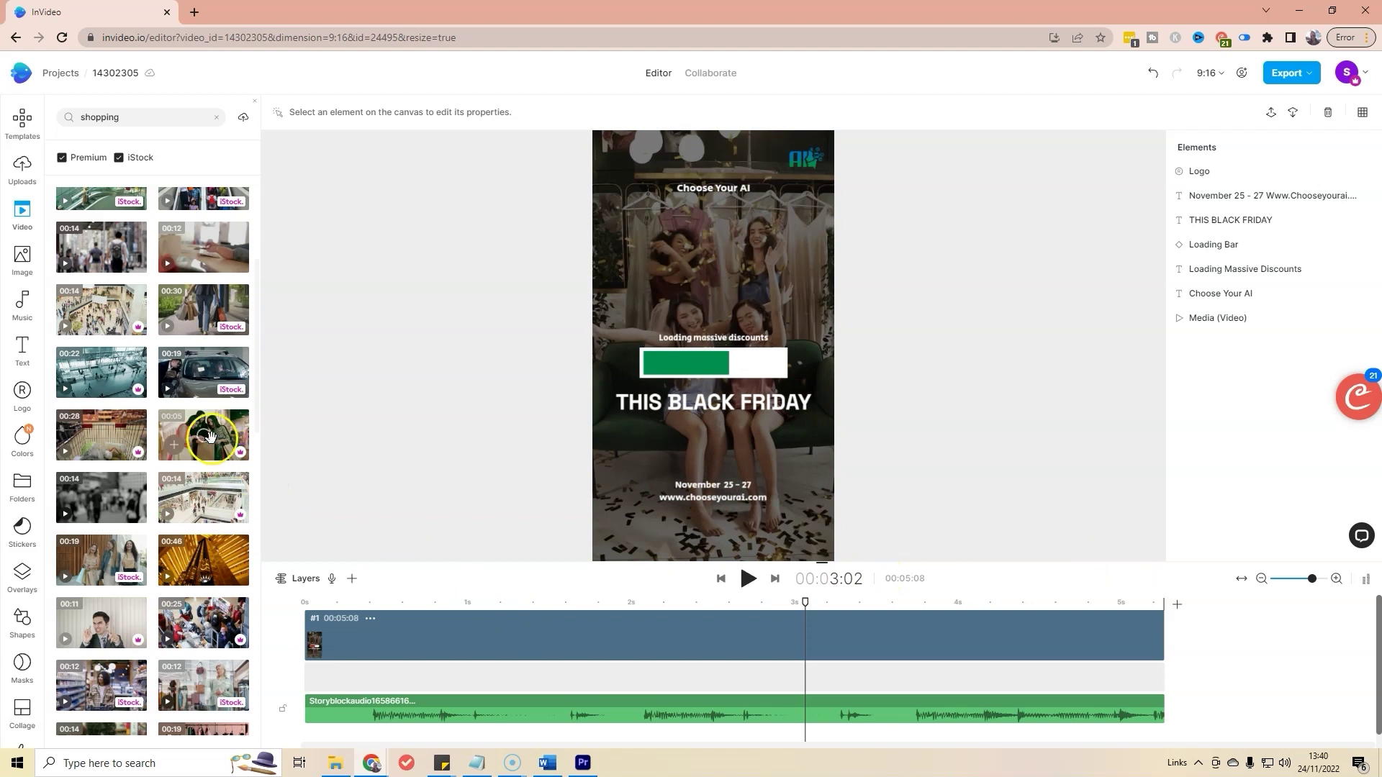
mouse_move(459, 553)
left_mouse_down()
mouse_move(685, 645)
mouse_move(806, 587)
mouse_move(800, 632)
left_mouse_up()
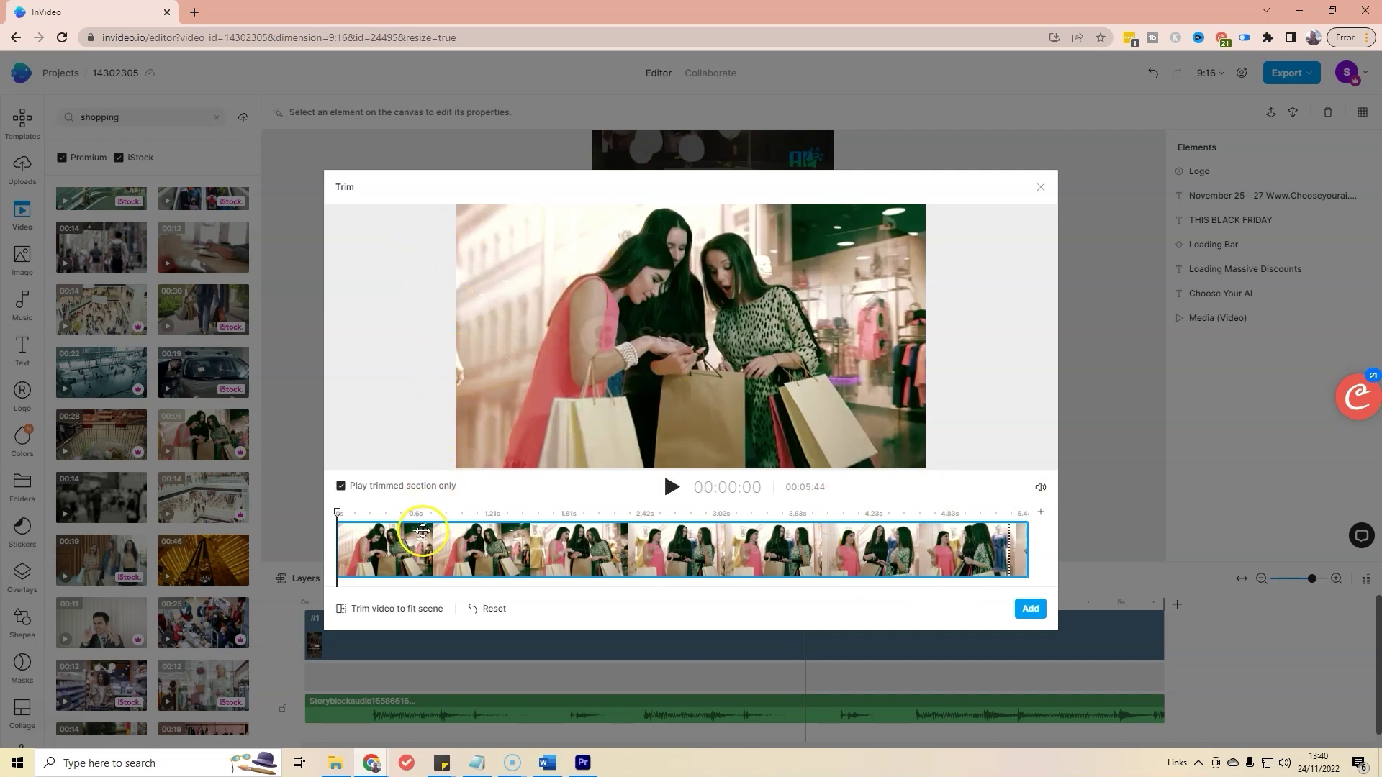
left_click(414, 610)
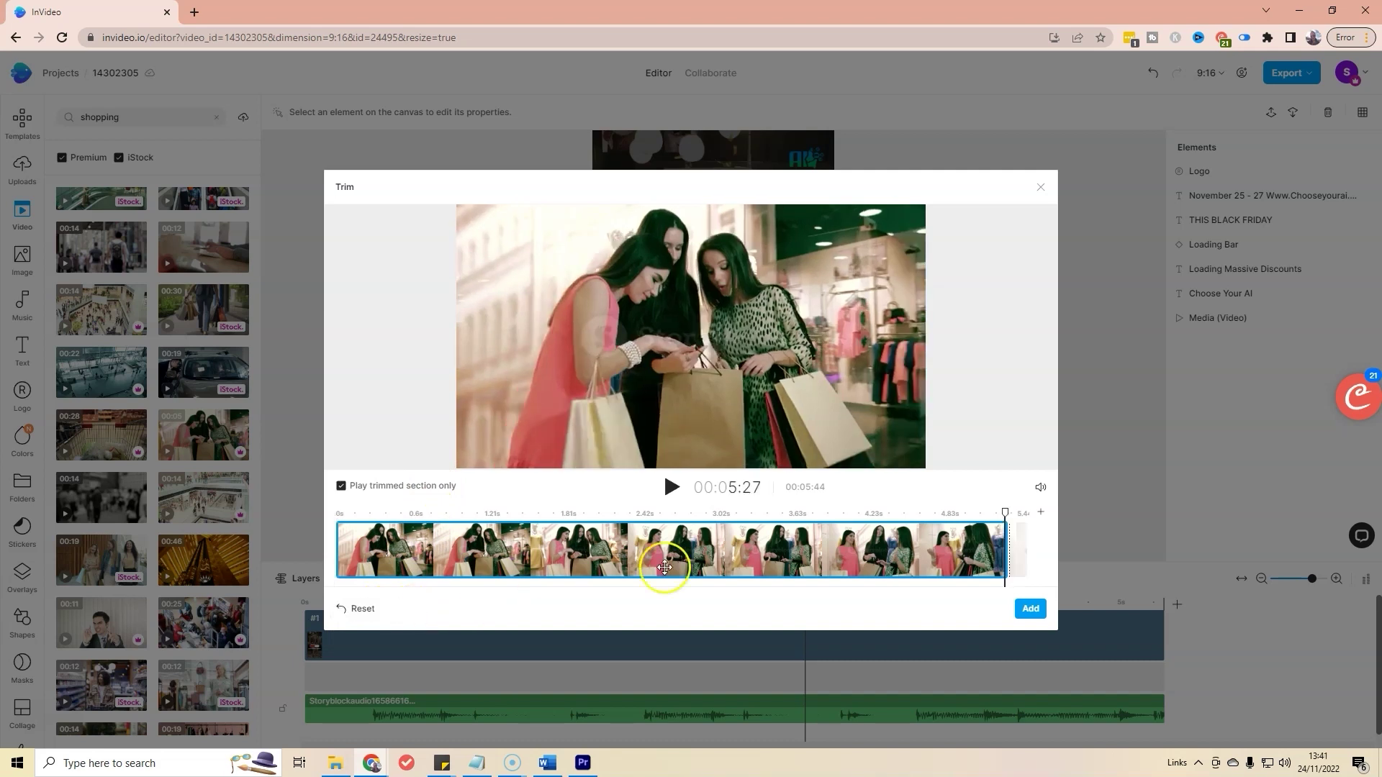
left_click(1029, 609)
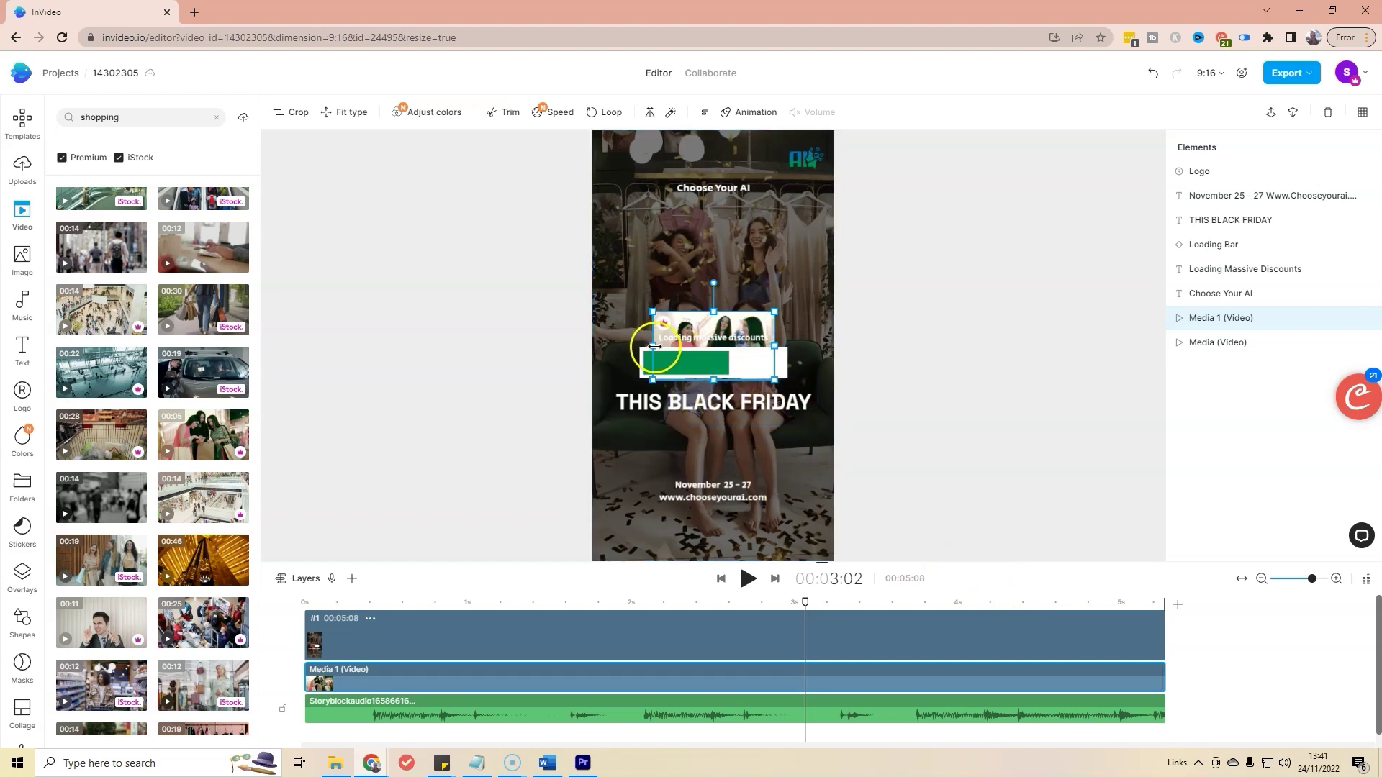
- Stretch the shopping clip past all four canvas edges and shift it left to fill the frame
left_click_drag(651, 346, 255, 339)
left_click_drag(771, 345, 1144, 347)
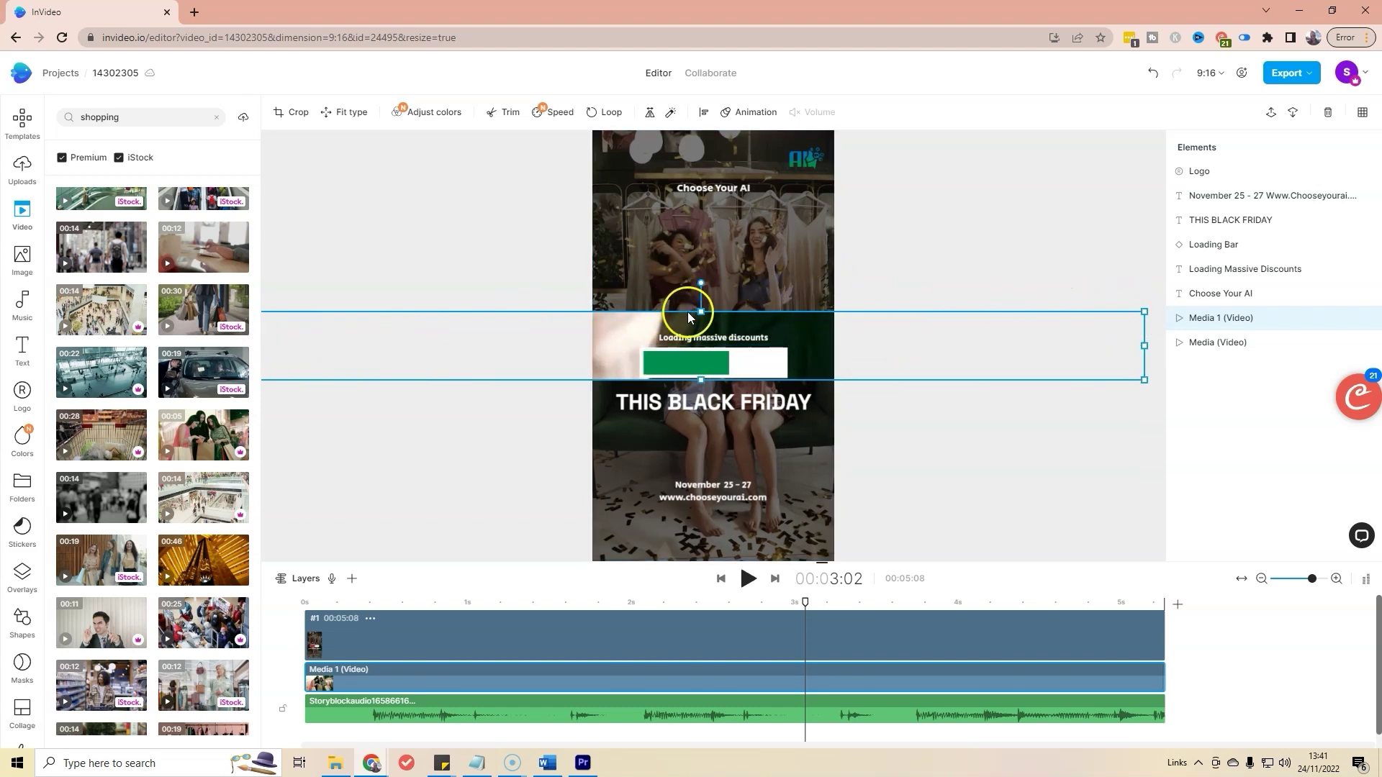
left_click_drag(709, 297, 675, 123)
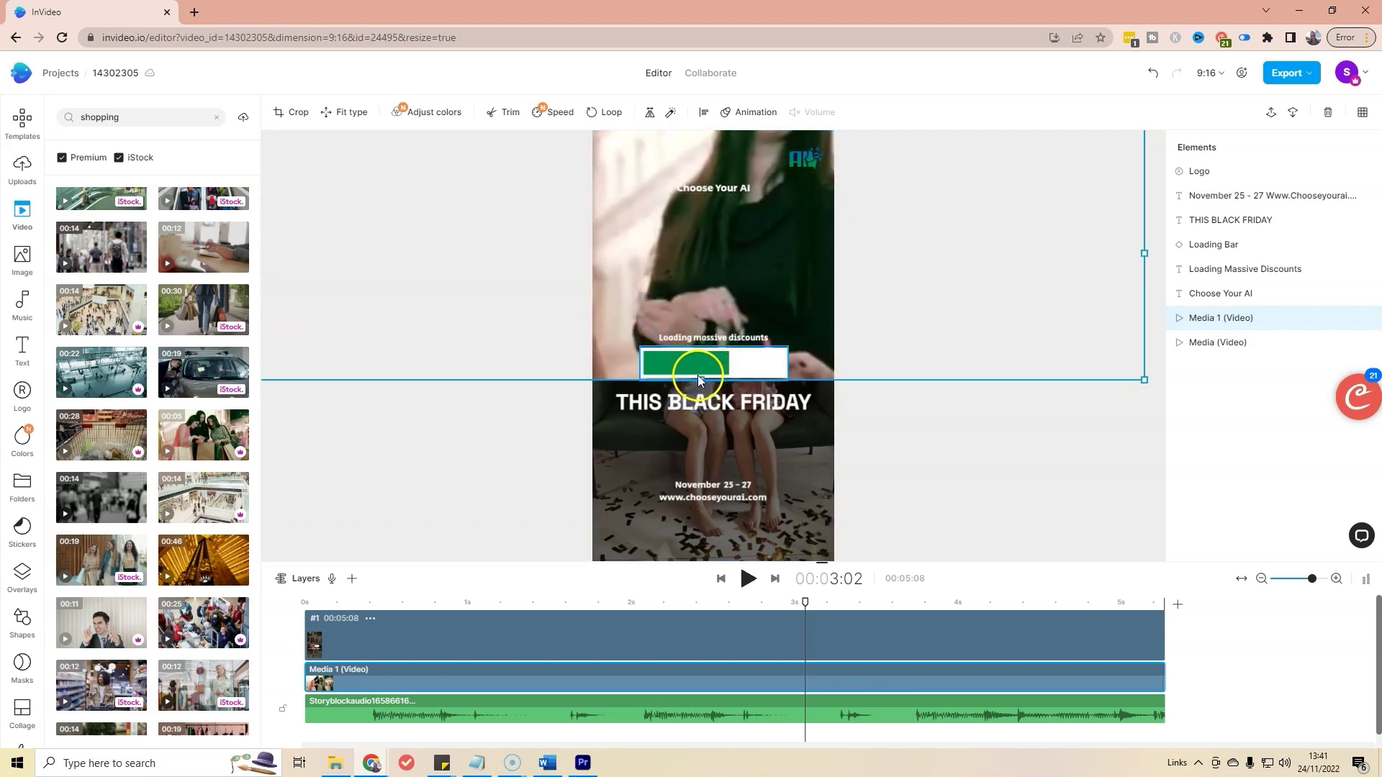
left_click_drag(700, 378, 713, 560)
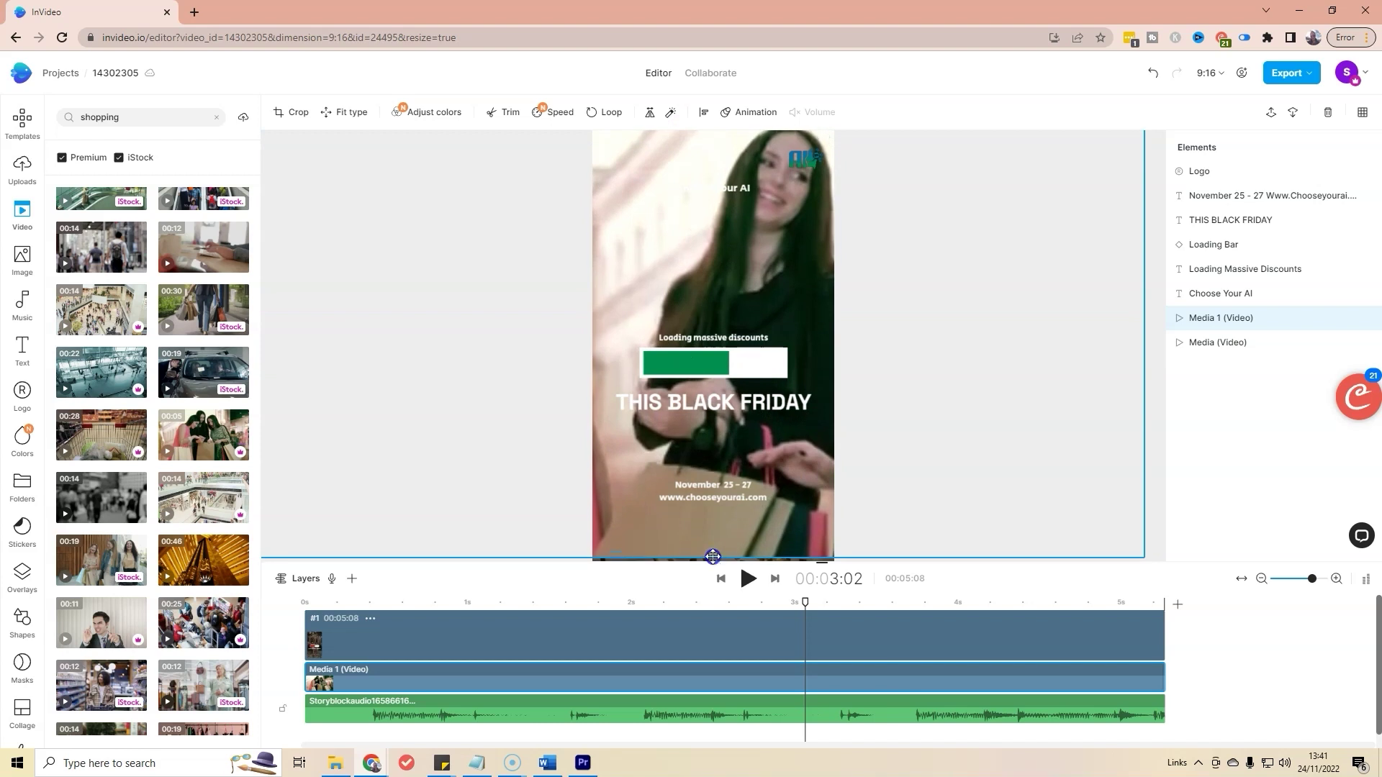
left_click_drag(751, 241, 617, 238)
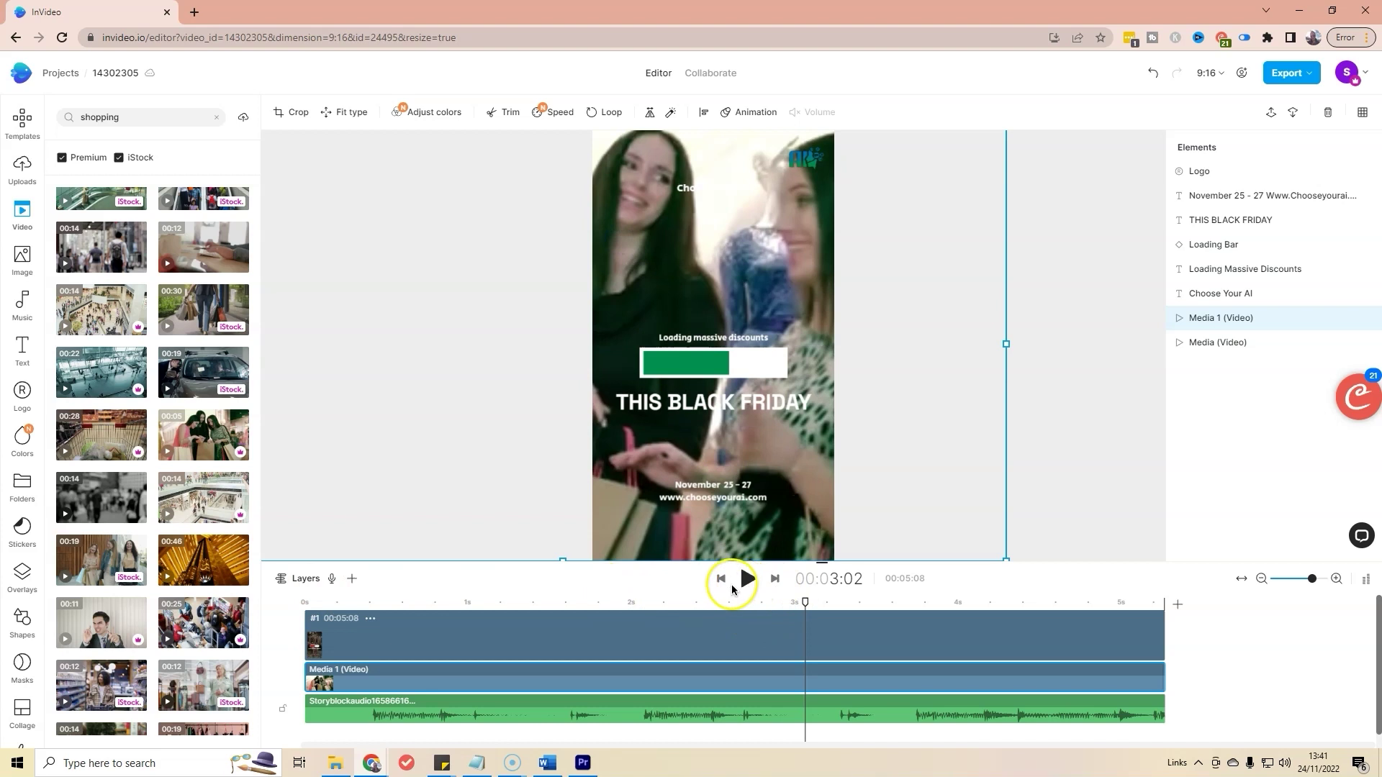
left_click(785, 602)
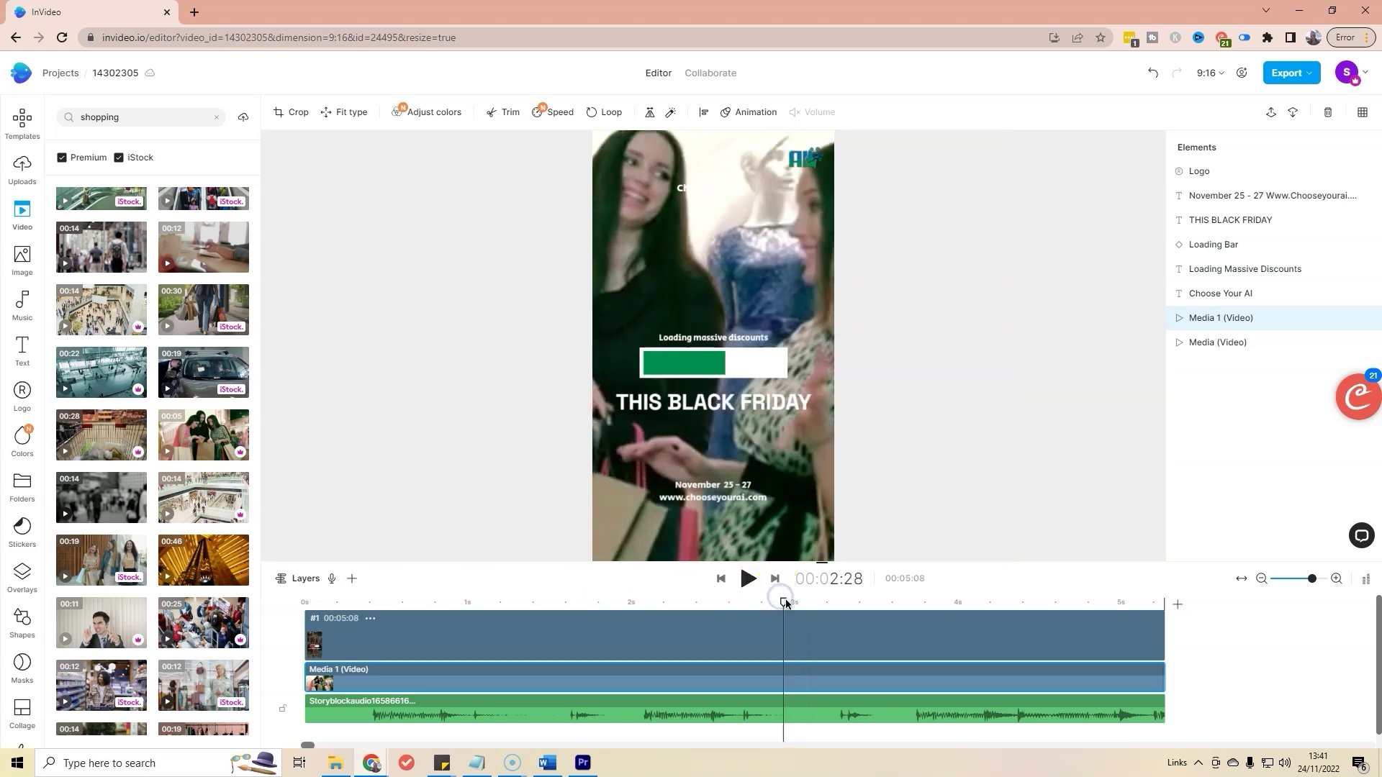
left_click(719, 577)
left_click_drag(782, 596, 306, 608)
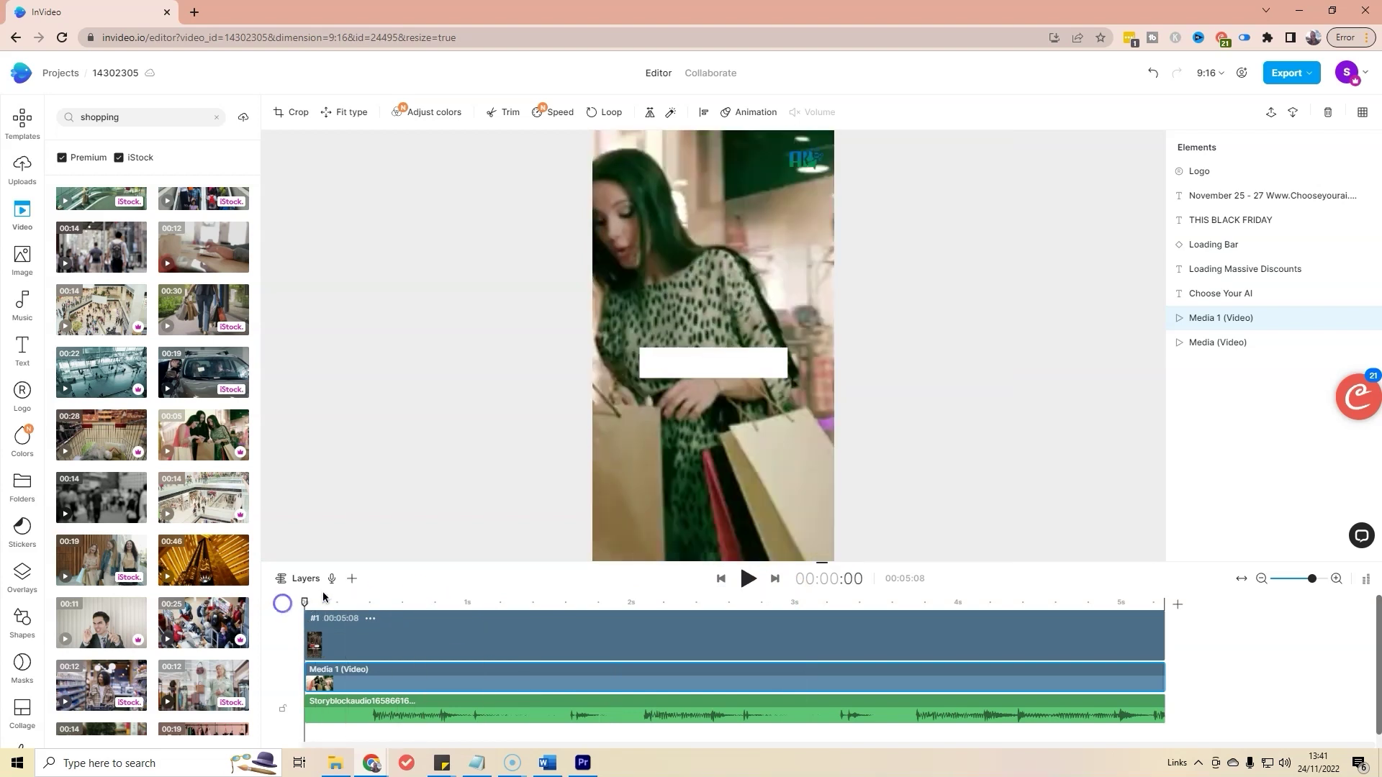
left_click(753, 588)
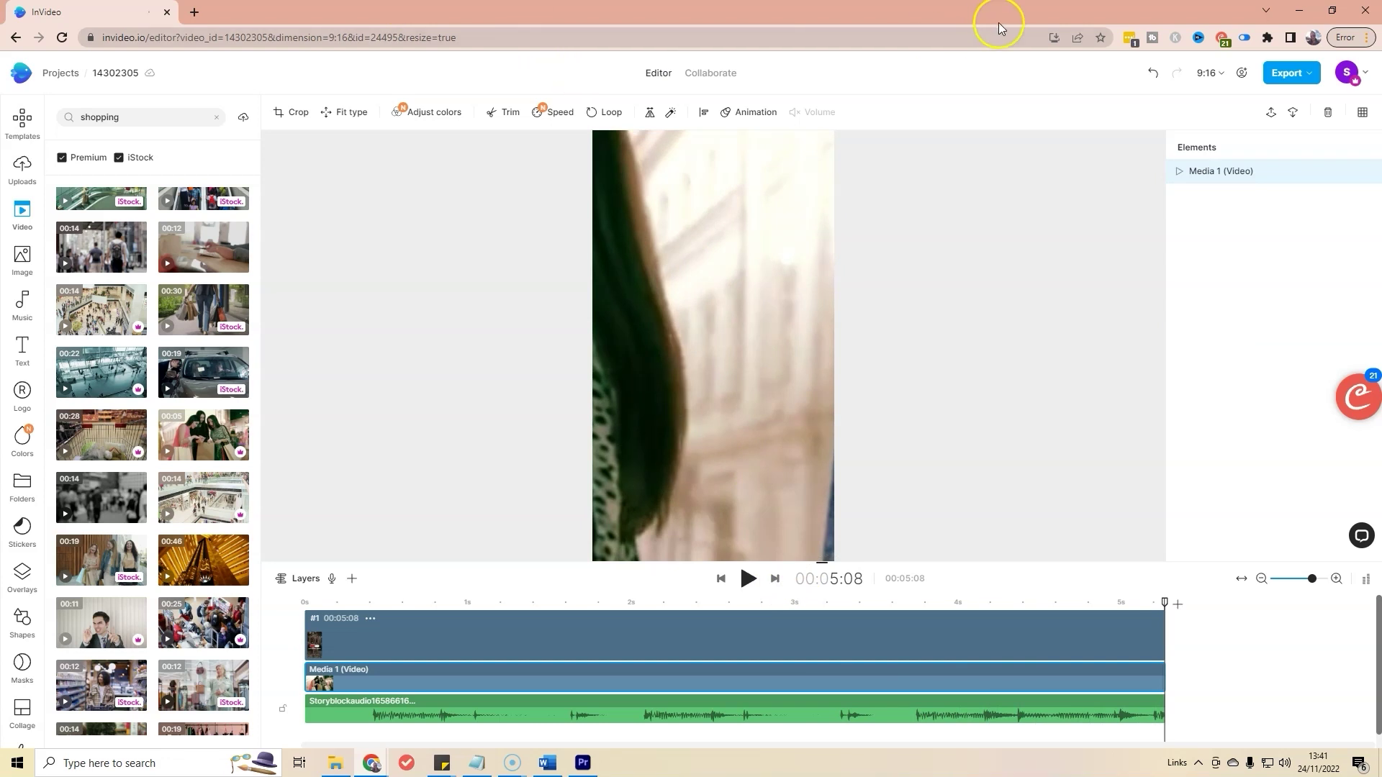
left_click(1154, 76)
- Undo the reposition, four stretches and the clip insertion until Media 1 is gone
left_click(1154, 76)
left_click(1154, 75)
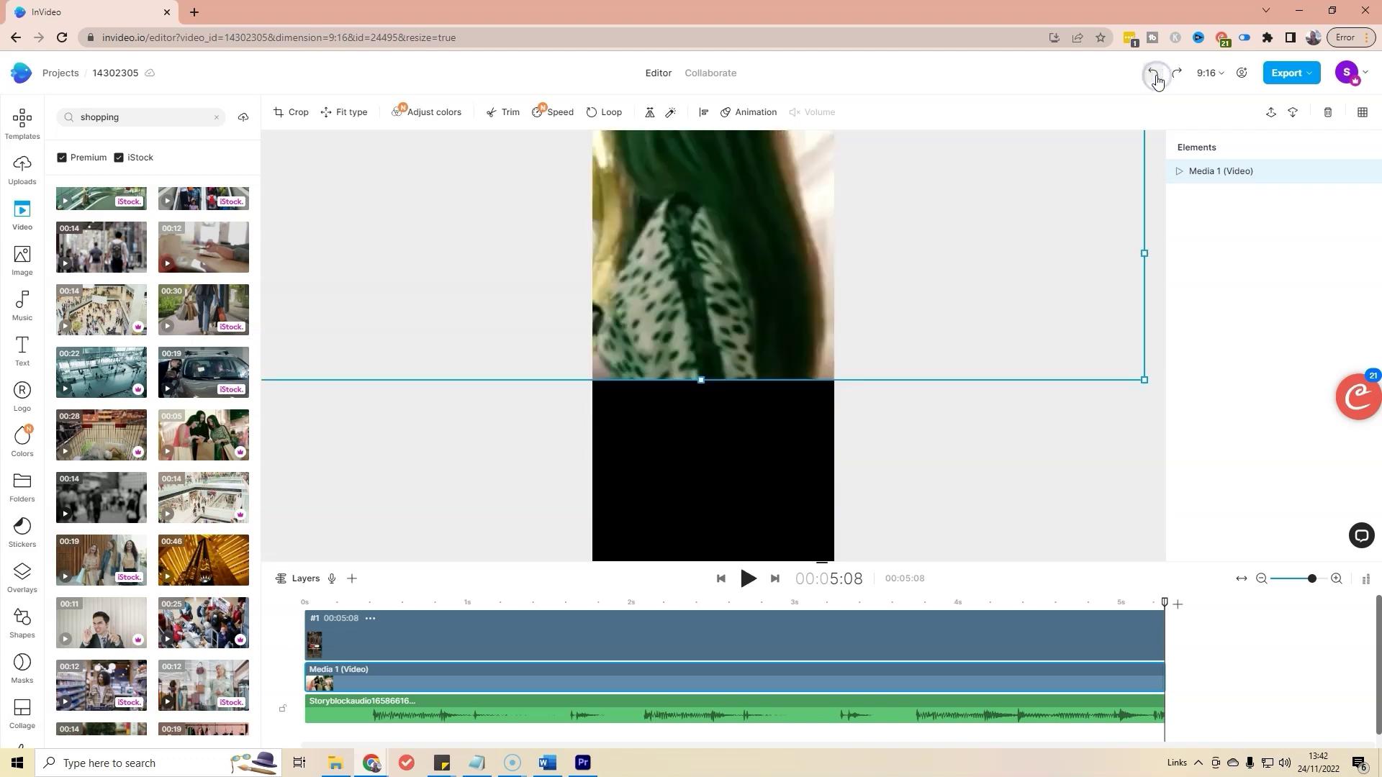
left_click(1155, 74)
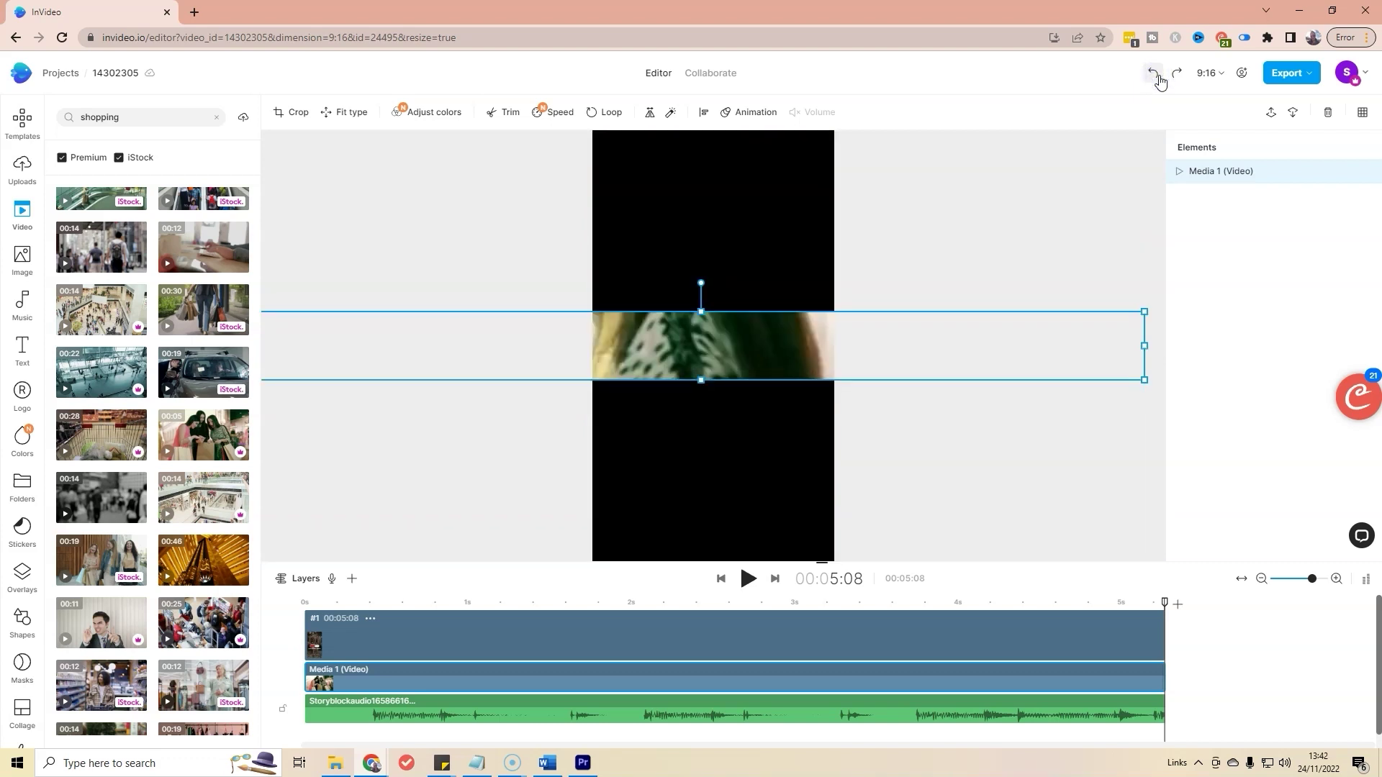
left_click(1154, 75)
left_click(1156, 75)
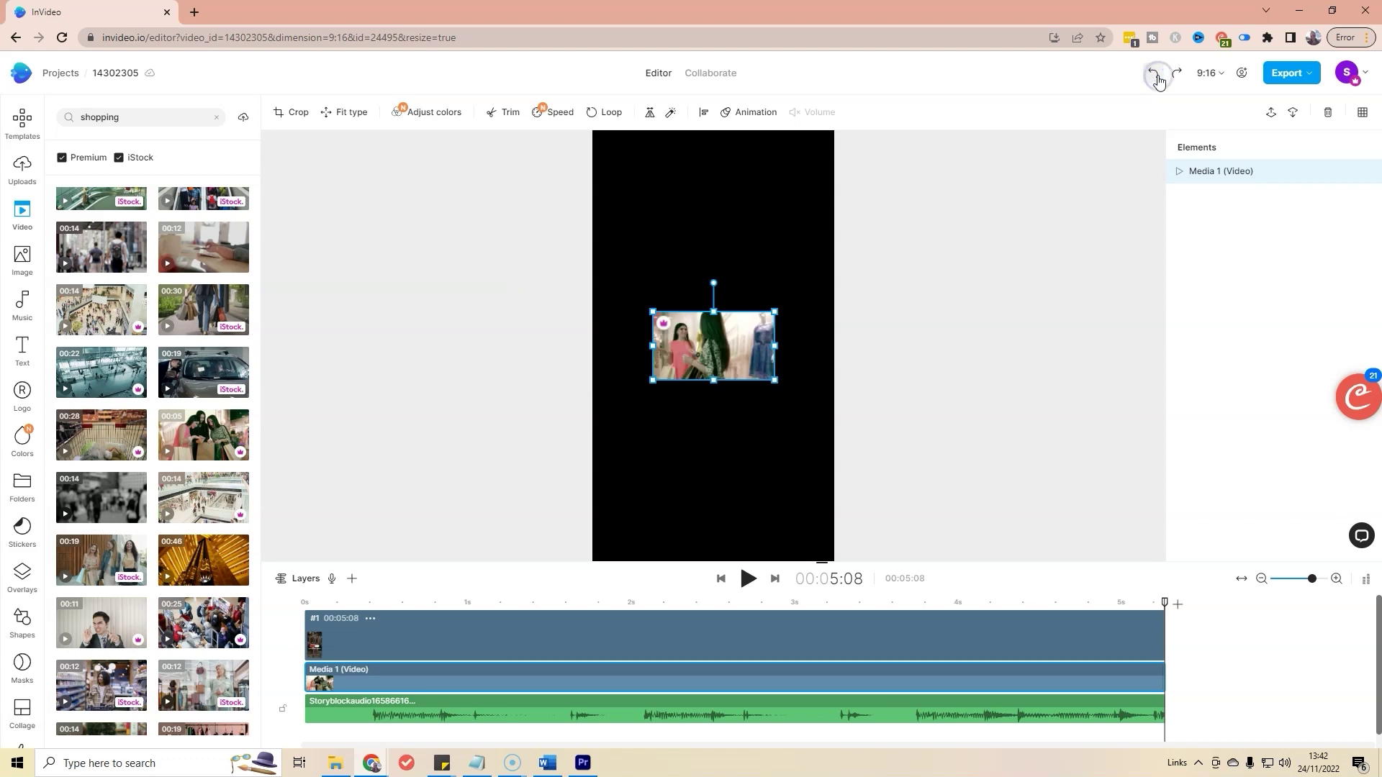
left_click(1156, 75)
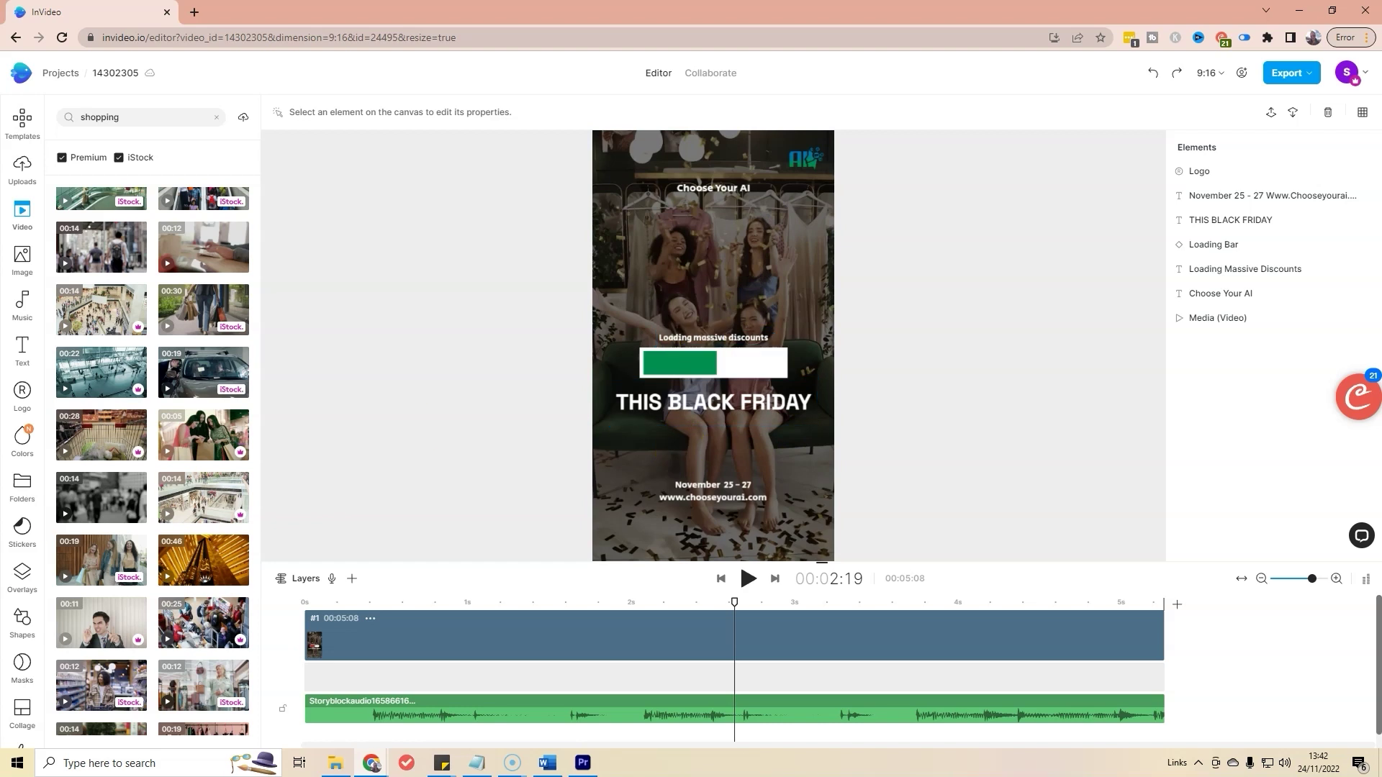
- Scroll past the video results and open the Hip Hop category in the music library
scroll(230, 614, "down", 1)
scroll(230, 613, "down", 5)
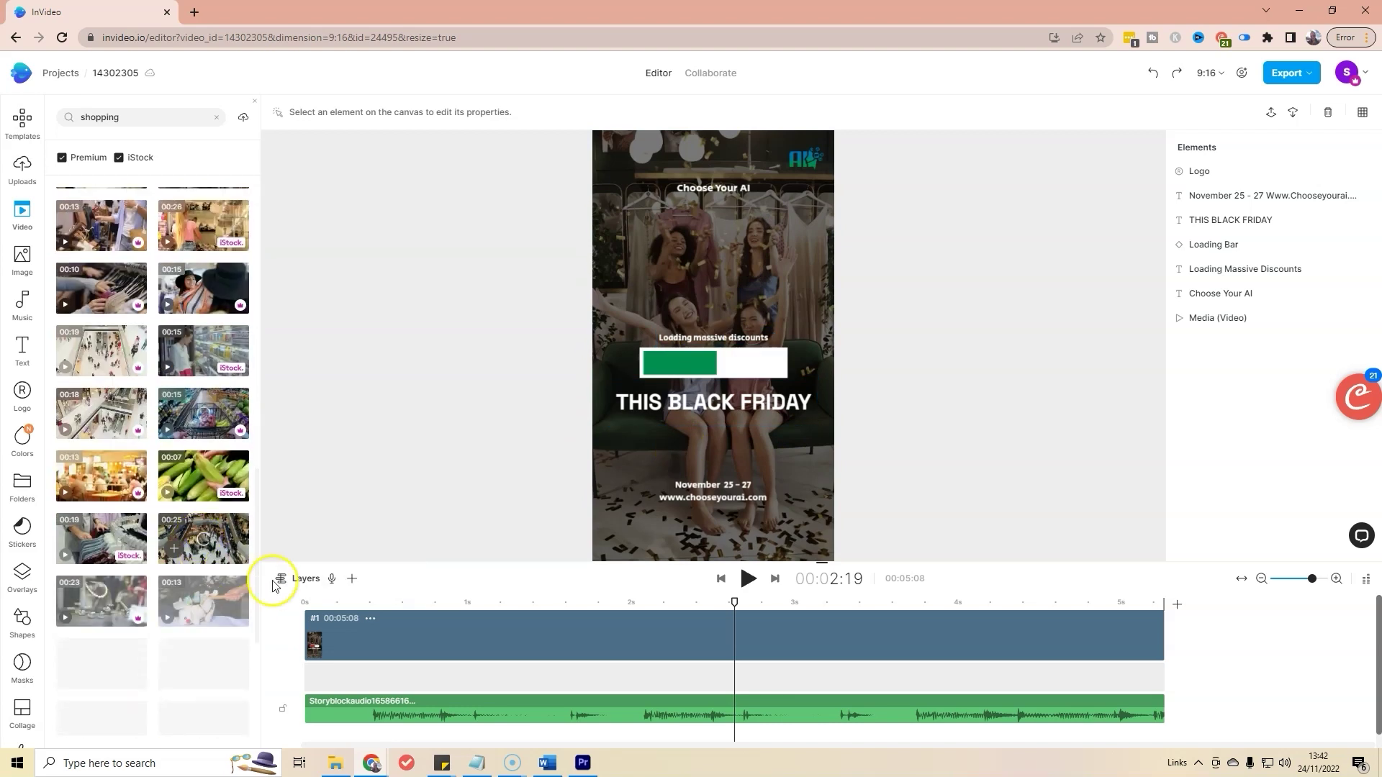
scroll(216, 576, "down", 6)
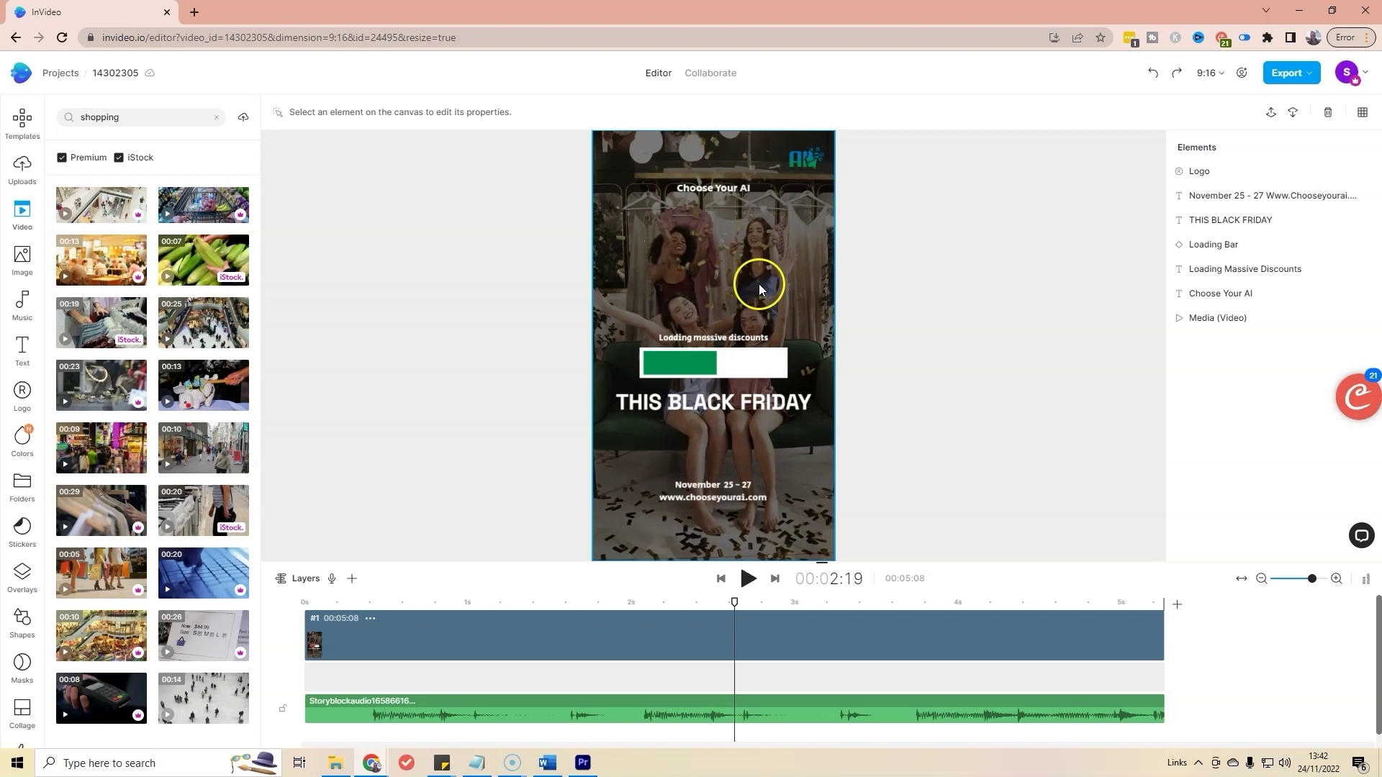
left_click(324, 712)
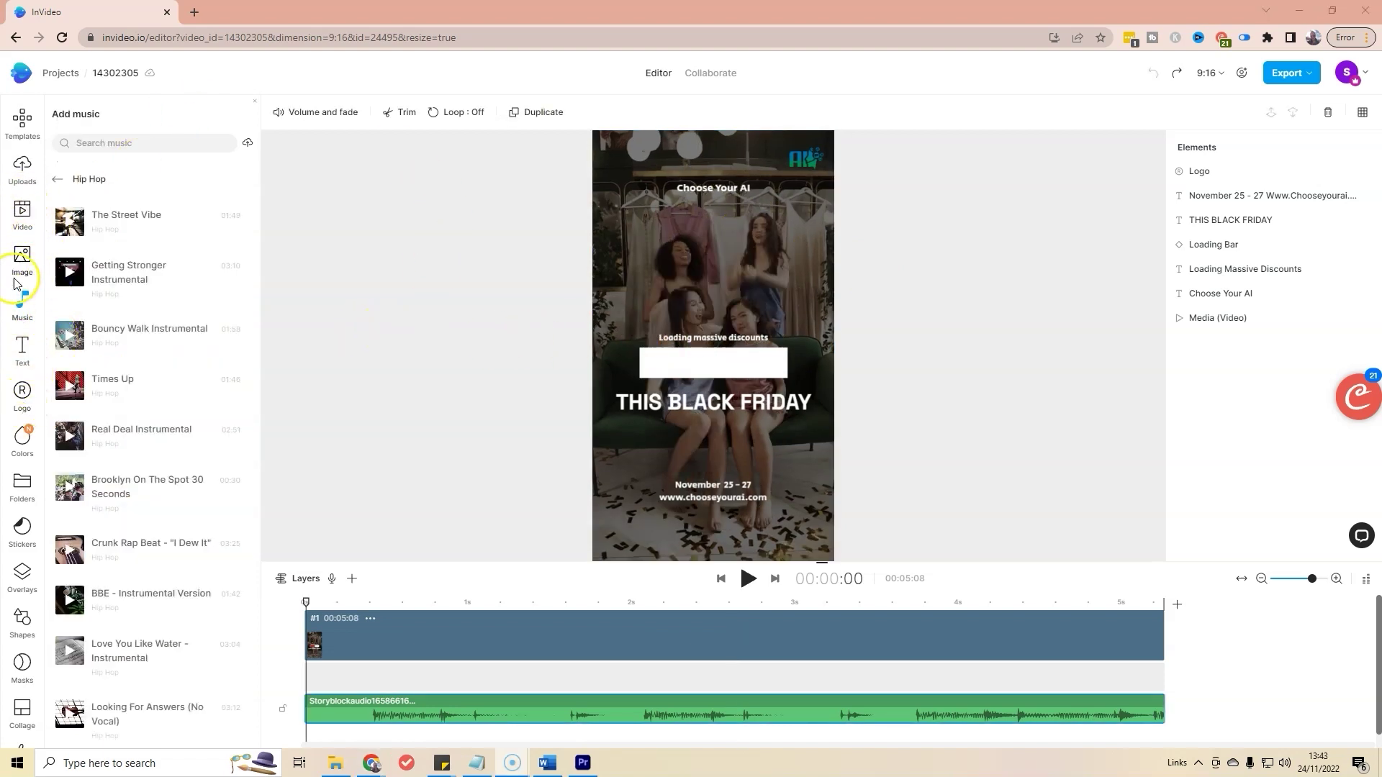
- Preview Getting Stronger Instrumental and The Street Vibe, then add The Street Vibe as an audio layer
mouse_move(136, 214)
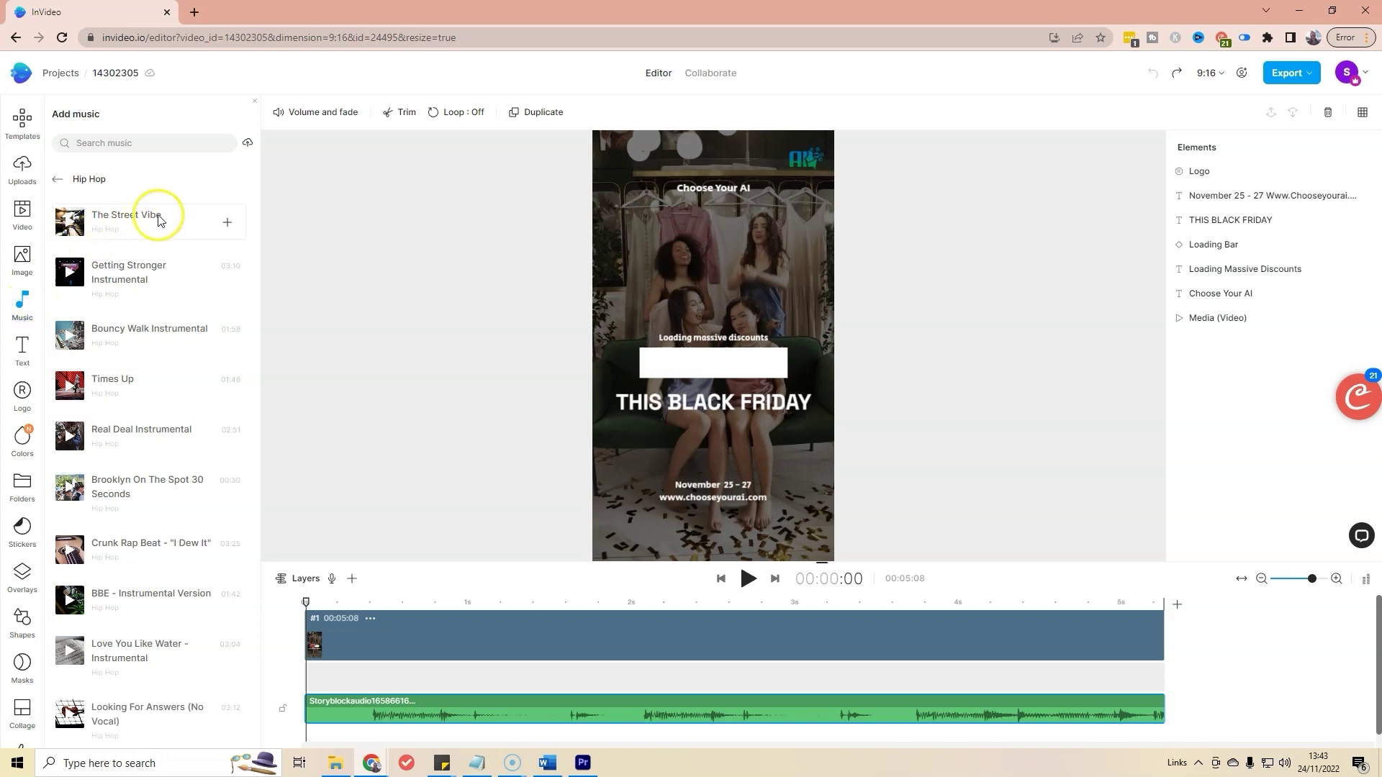
left_click(116, 270)
left_click(84, 277)
left_click(111, 228)
left_click(227, 225)
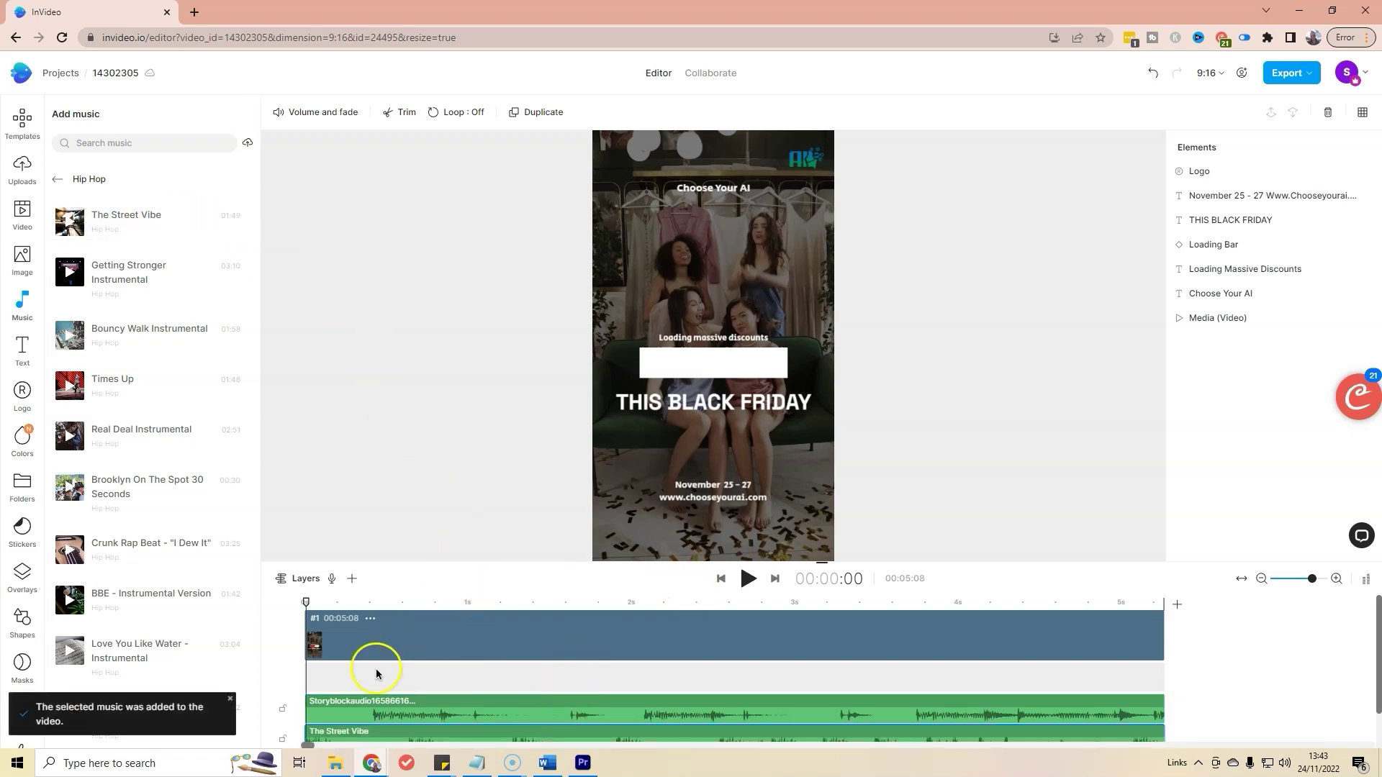
- Briefly preview the new music, then mute the Storyblock audio clip
left_click(749, 578)
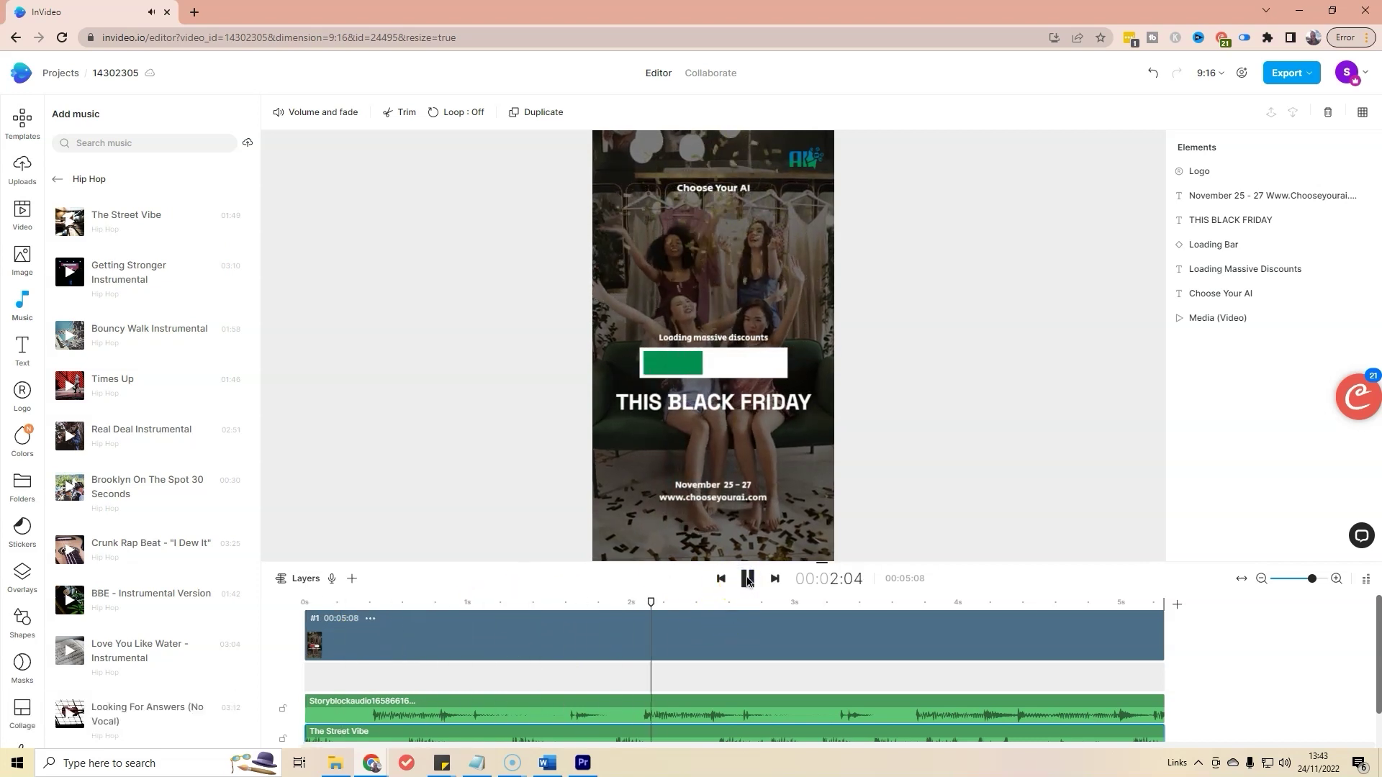
left_click(748, 580)
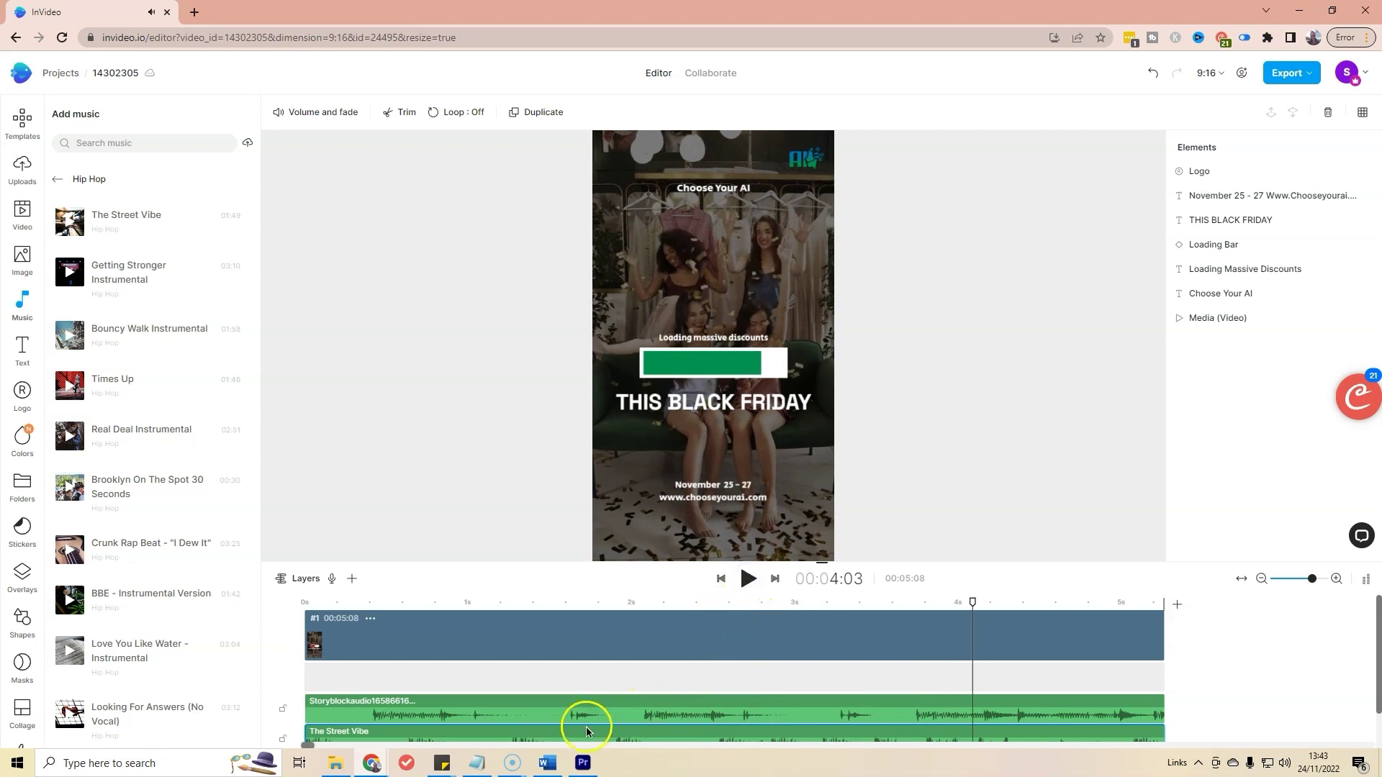
left_click(445, 710)
right_click(447, 708)
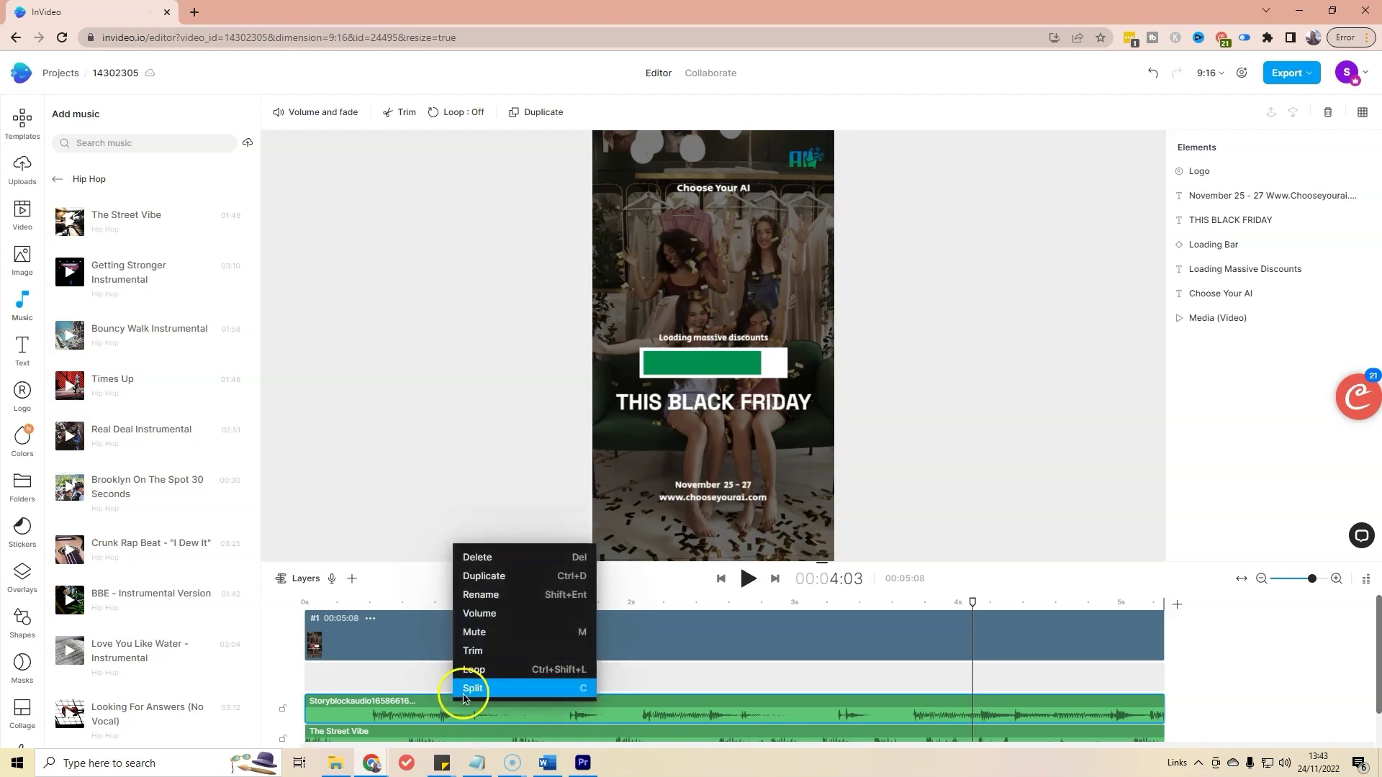
right_click(423, 715)
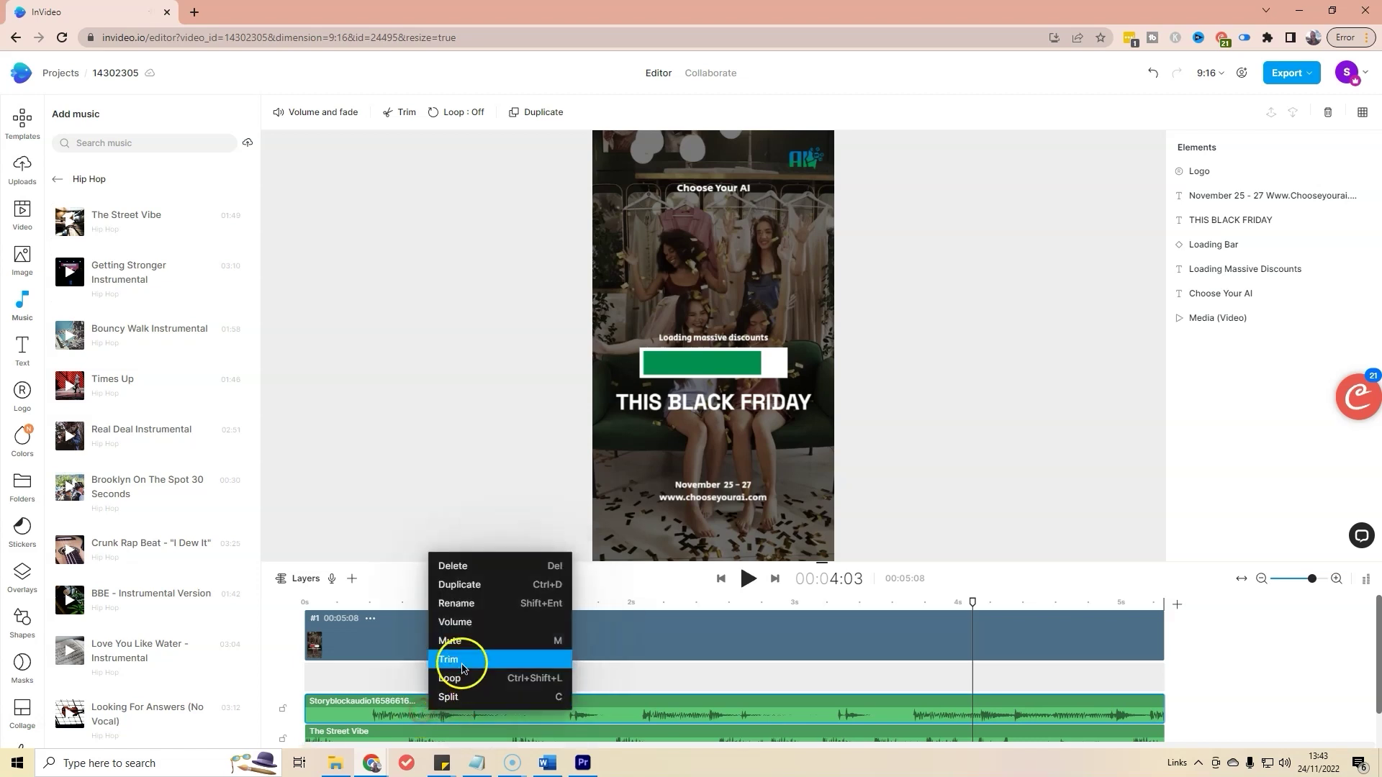
left_click(477, 639)
left_click(797, 637)
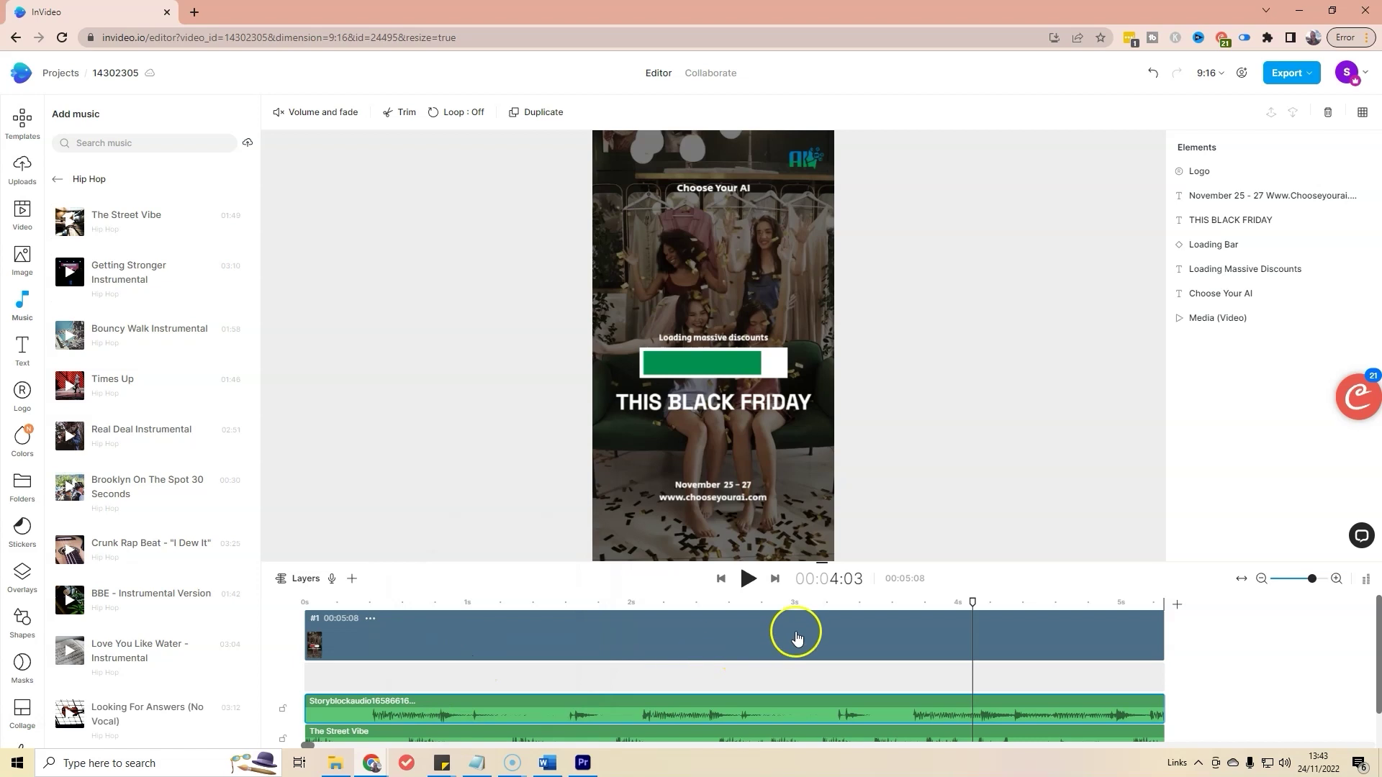
- Play the story from the start through to its 00:05:08 end to check the sound
left_click_drag(967, 598, 304, 545)
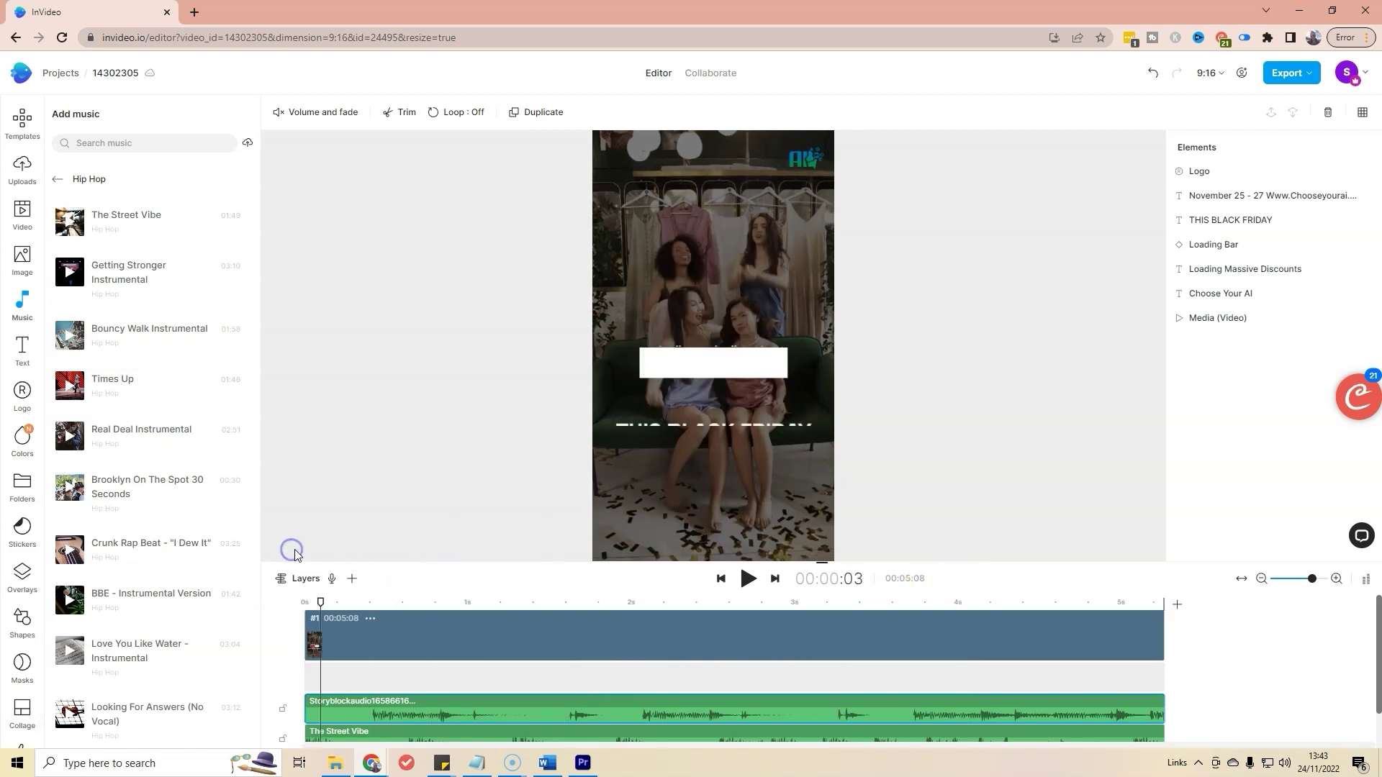
key("space")
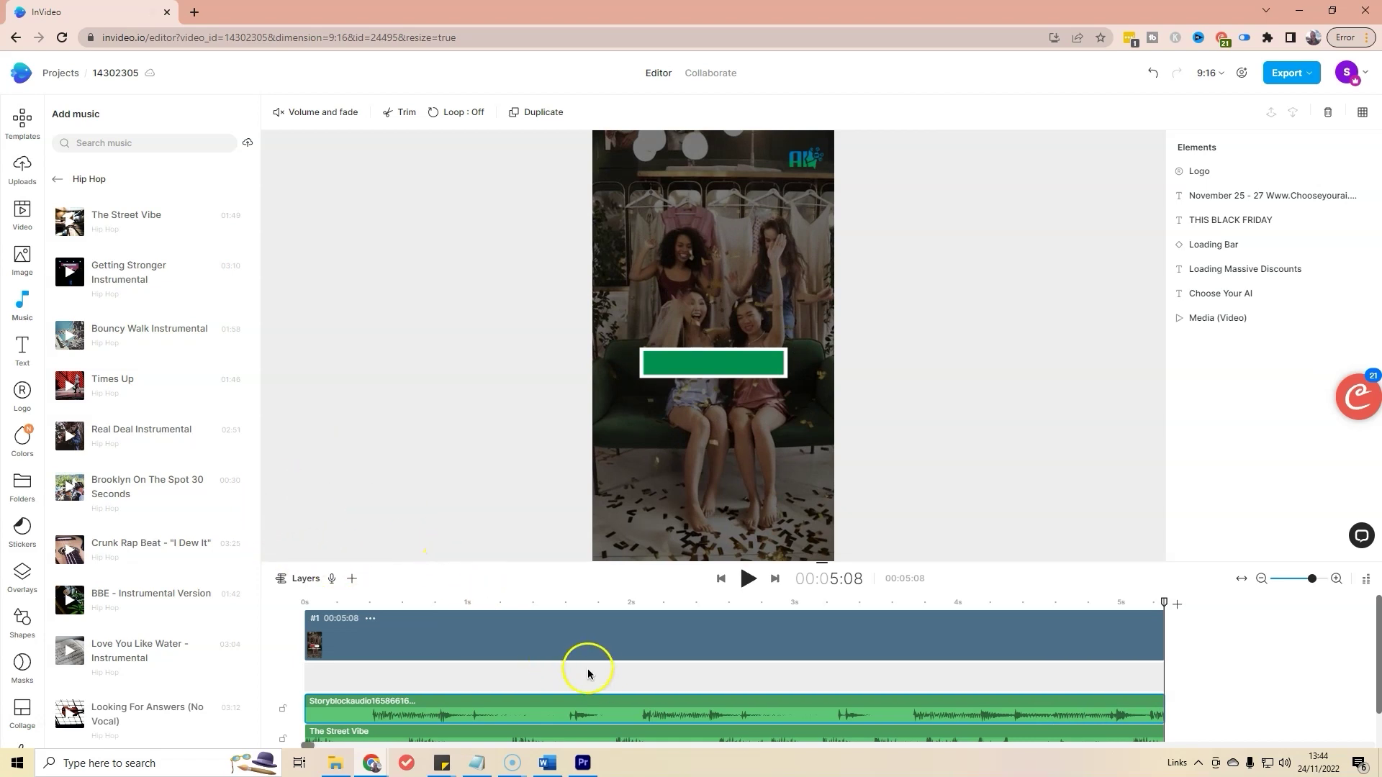
scroll(588, 674, "down", 1)
scroll(549, 672, "up", 1)
- Delete the Storyblock audio clip from the timeline via its right-click menu
scroll(455, 719, "down", 1)
right_click(440, 653)
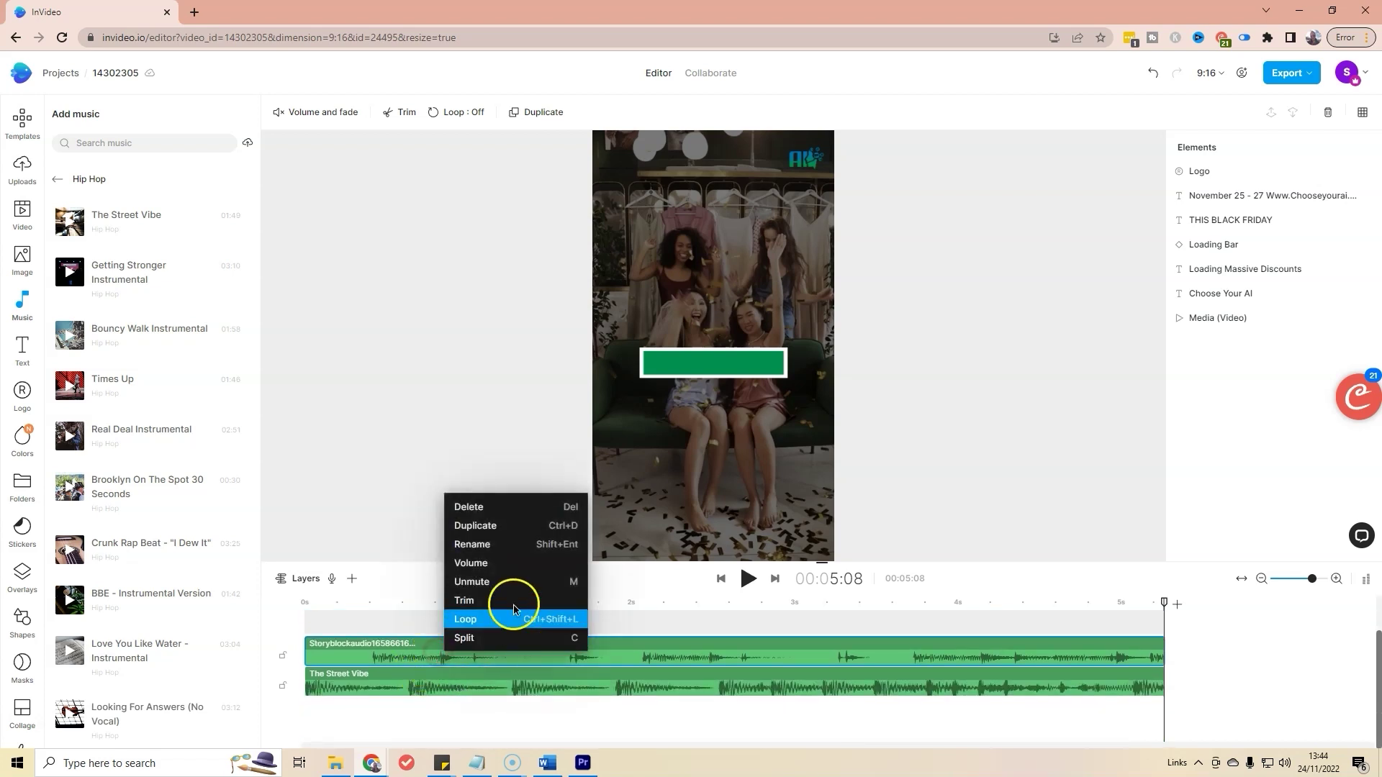
left_click(486, 512)
left_click(465, 656)
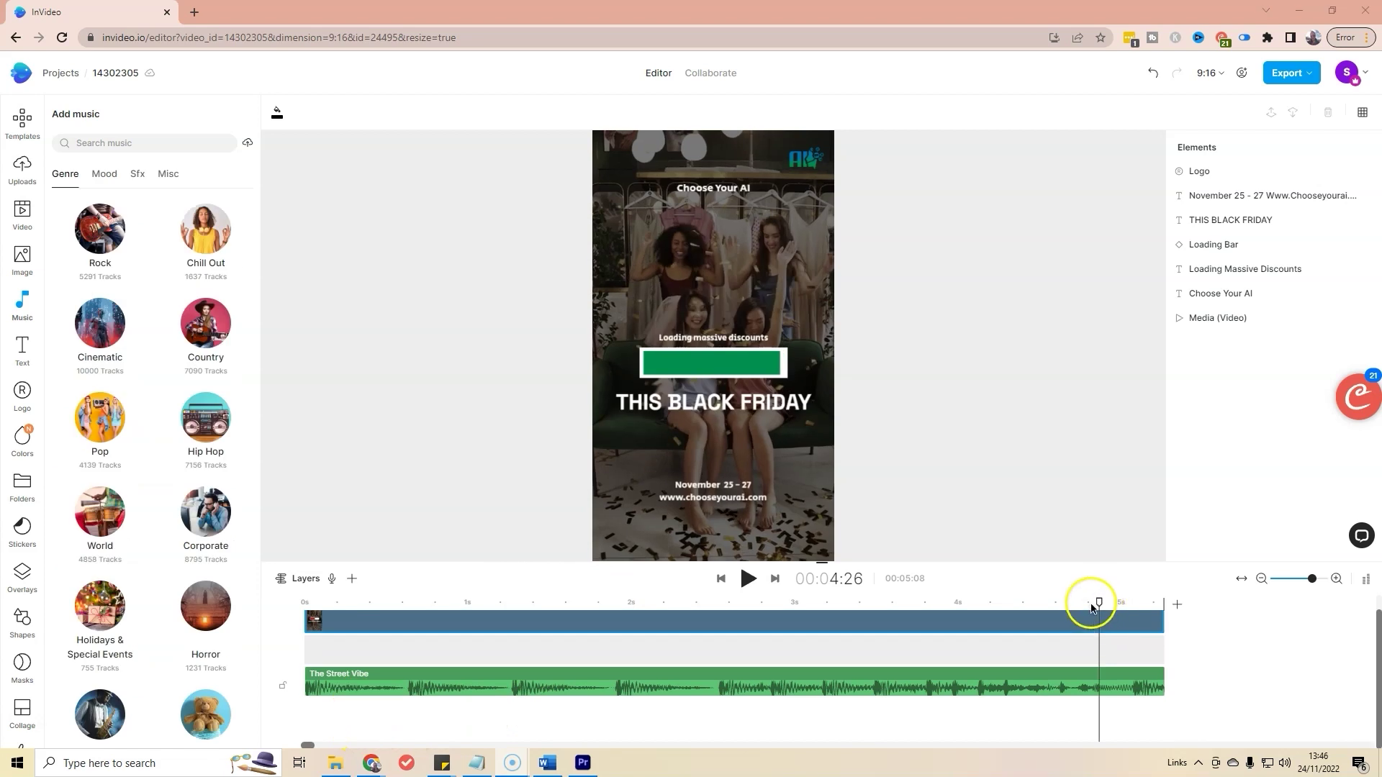
- Move the playhead back and zoom the timeline in until the ruler shows individual frames
left_click_drag(1099, 606, 281, 563)
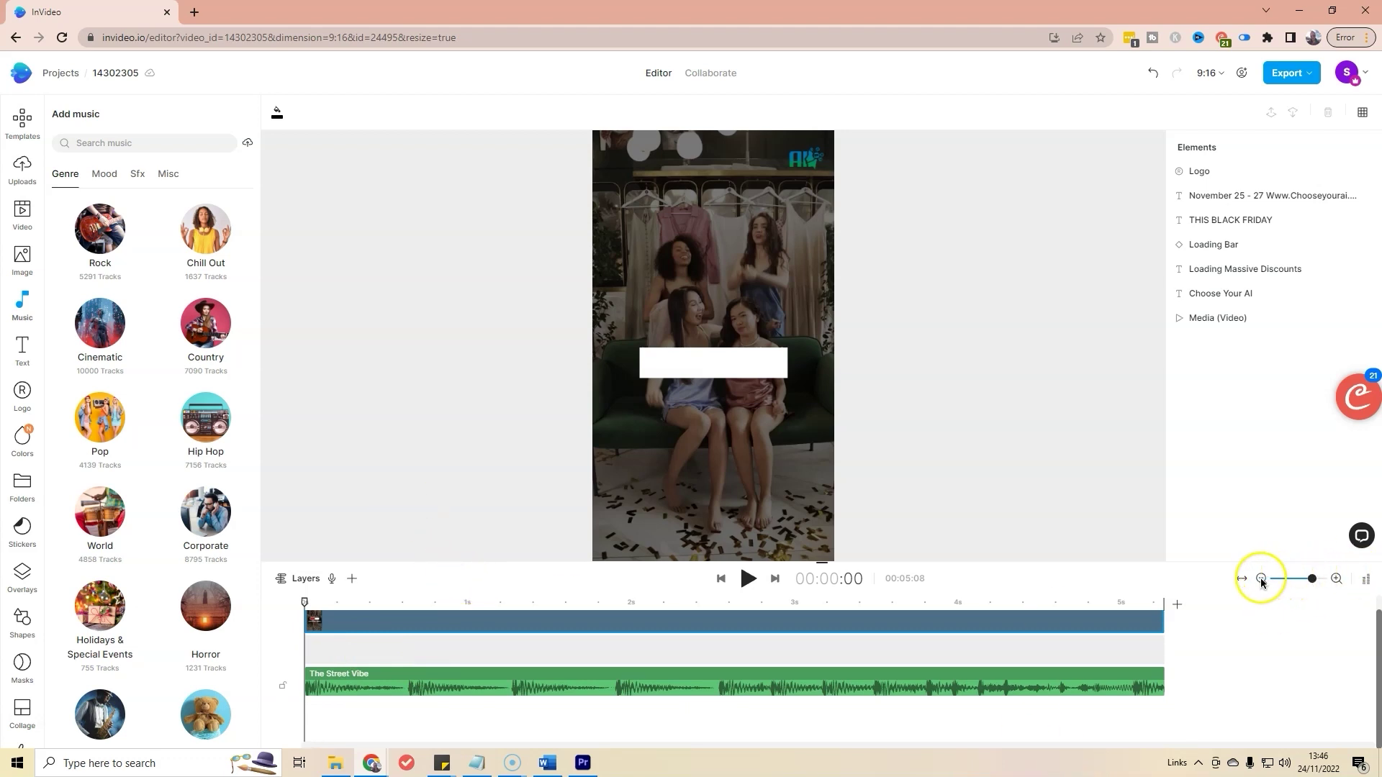
left_click_drag(1310, 580, 1318, 583)
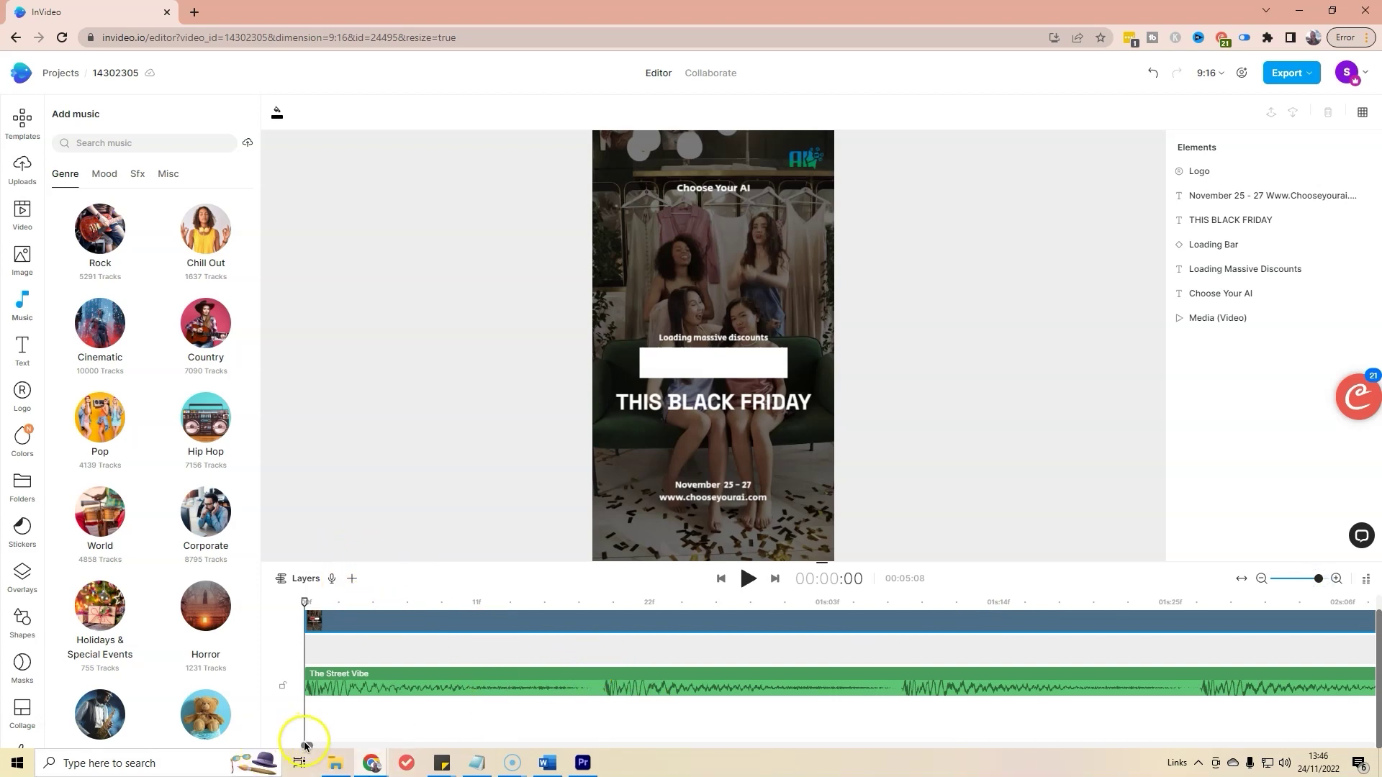
- Trim the Loading Bar clip so it starts at 00:00:01
left_click(1229, 247)
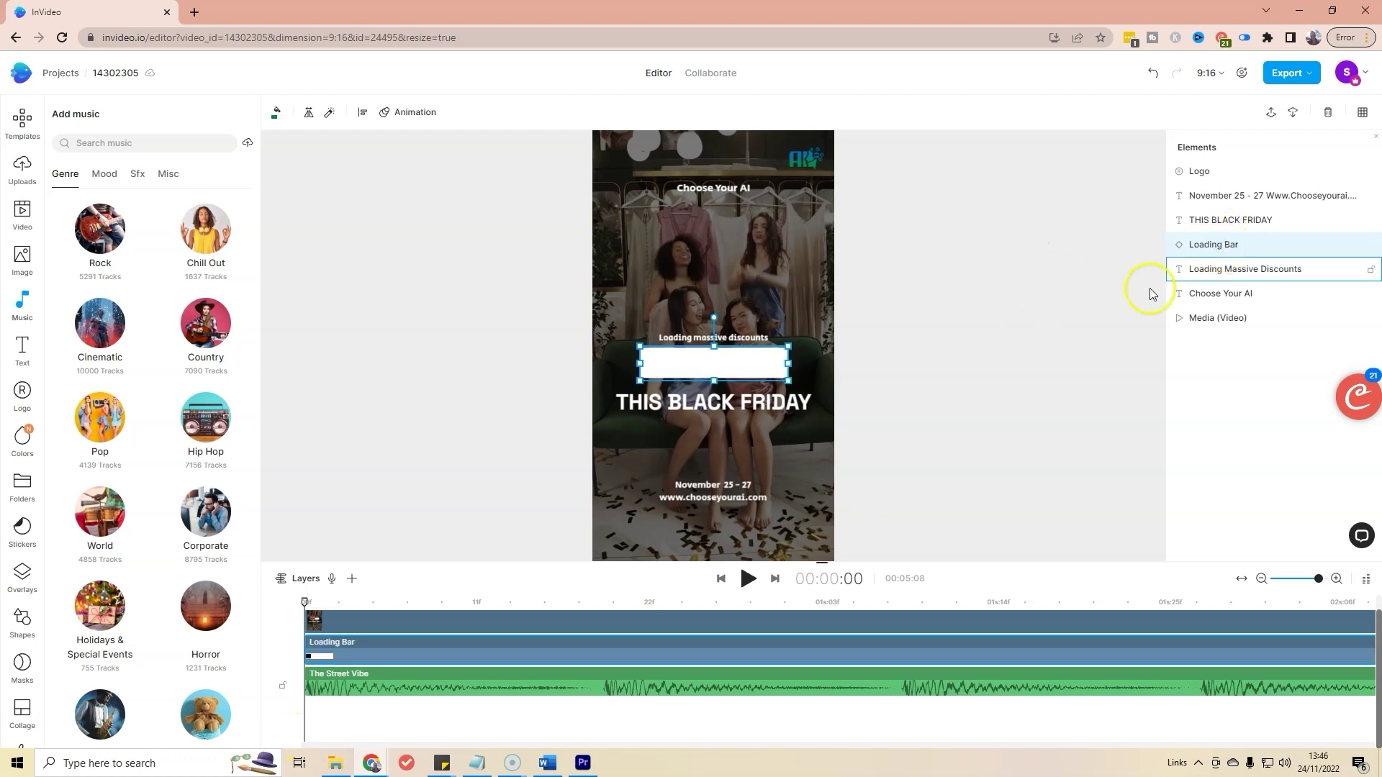
left_click_drag(304, 649, 309, 646)
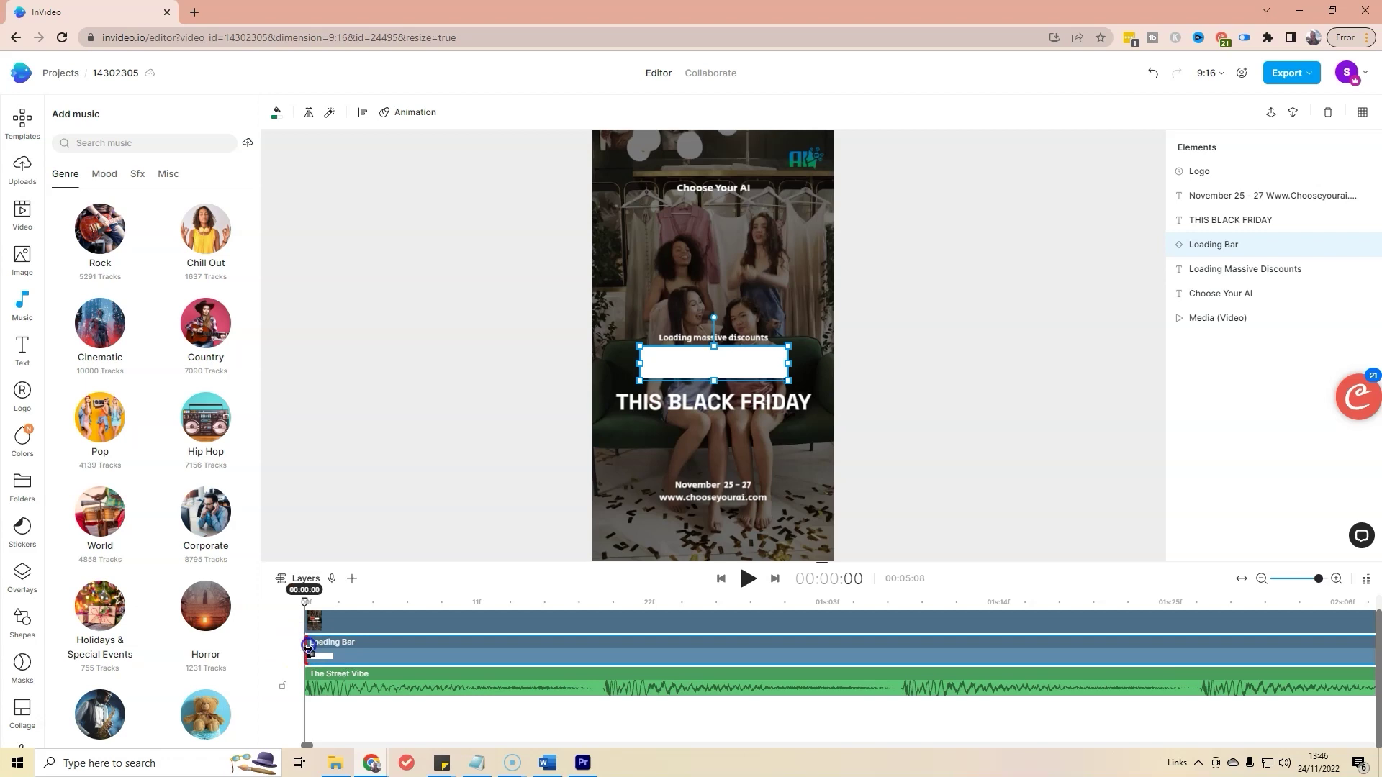
left_click_drag(312, 647, 320, 647)
- Play the video from the start to check the loading bar timing
left_click(366, 601)
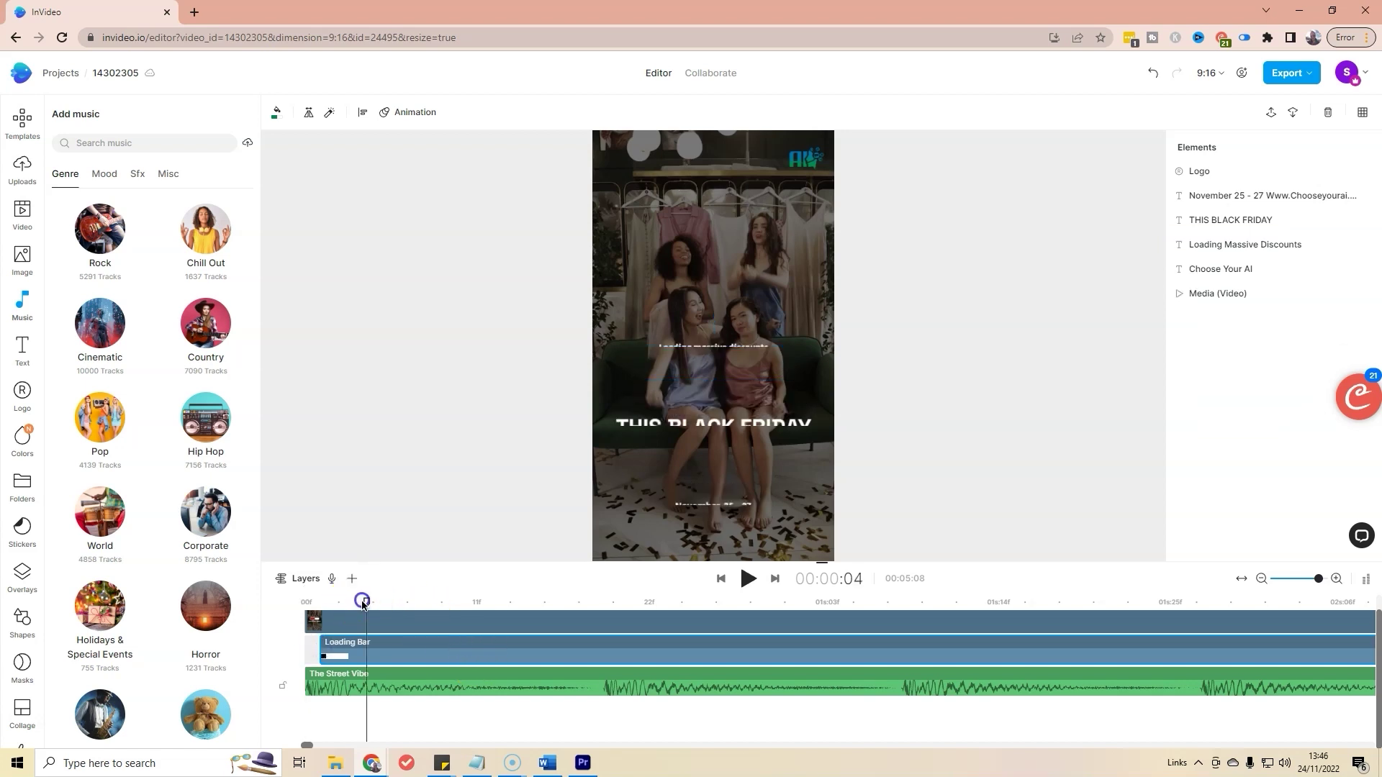
left_click_drag(352, 602, 268, 599)
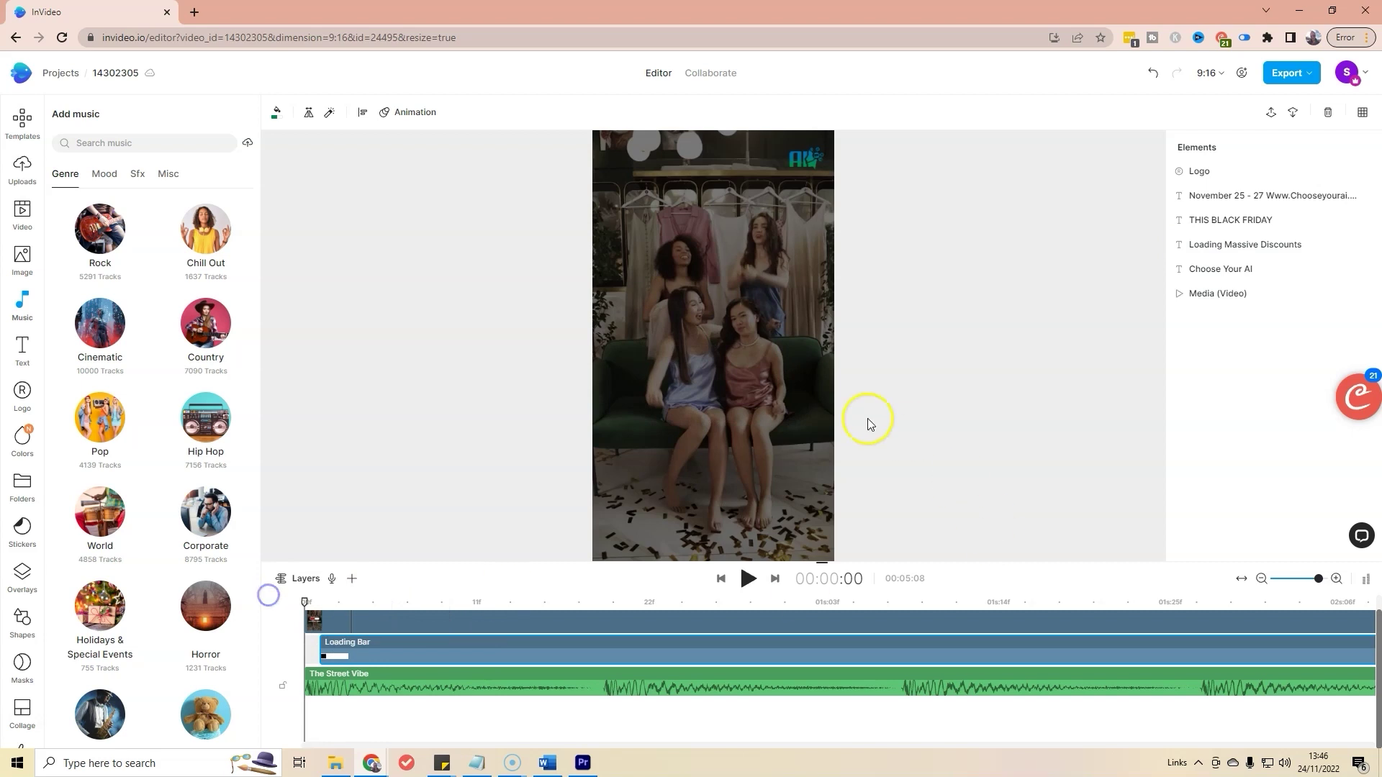
key("space")
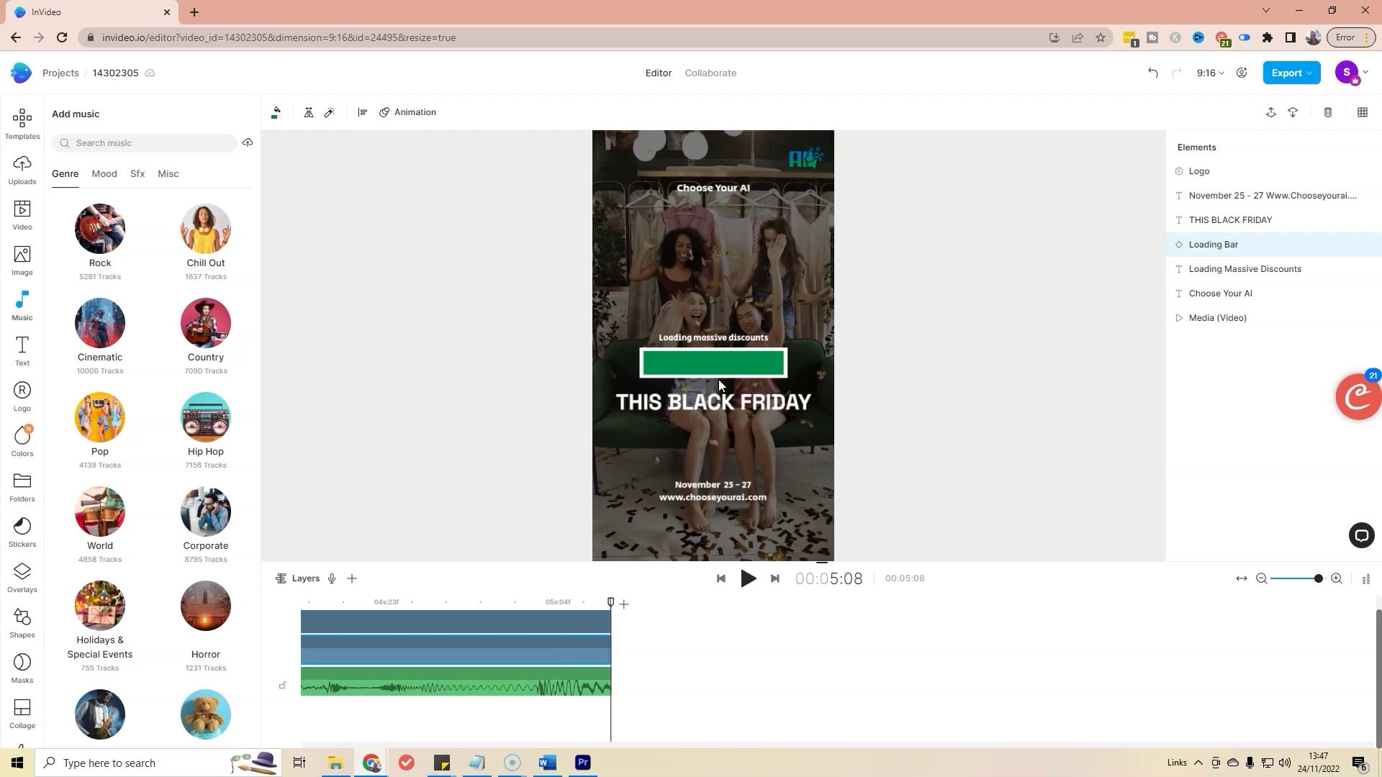
- Retype the Choose Your AI heading in capitals as 'CHOOSE YOUR AI'
left_click(710, 189)
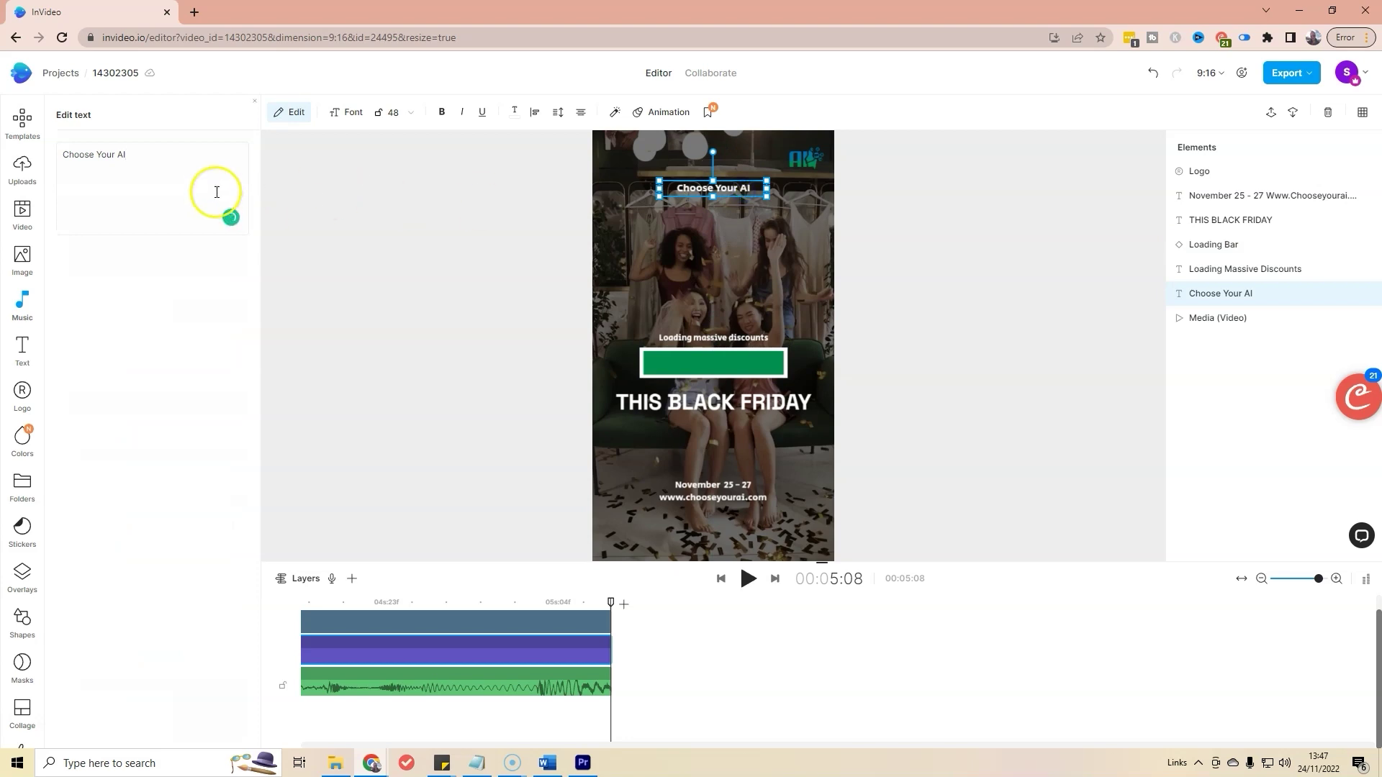
left_click_drag(216, 191, 26, 117)
type("CHOOSE YOUR")
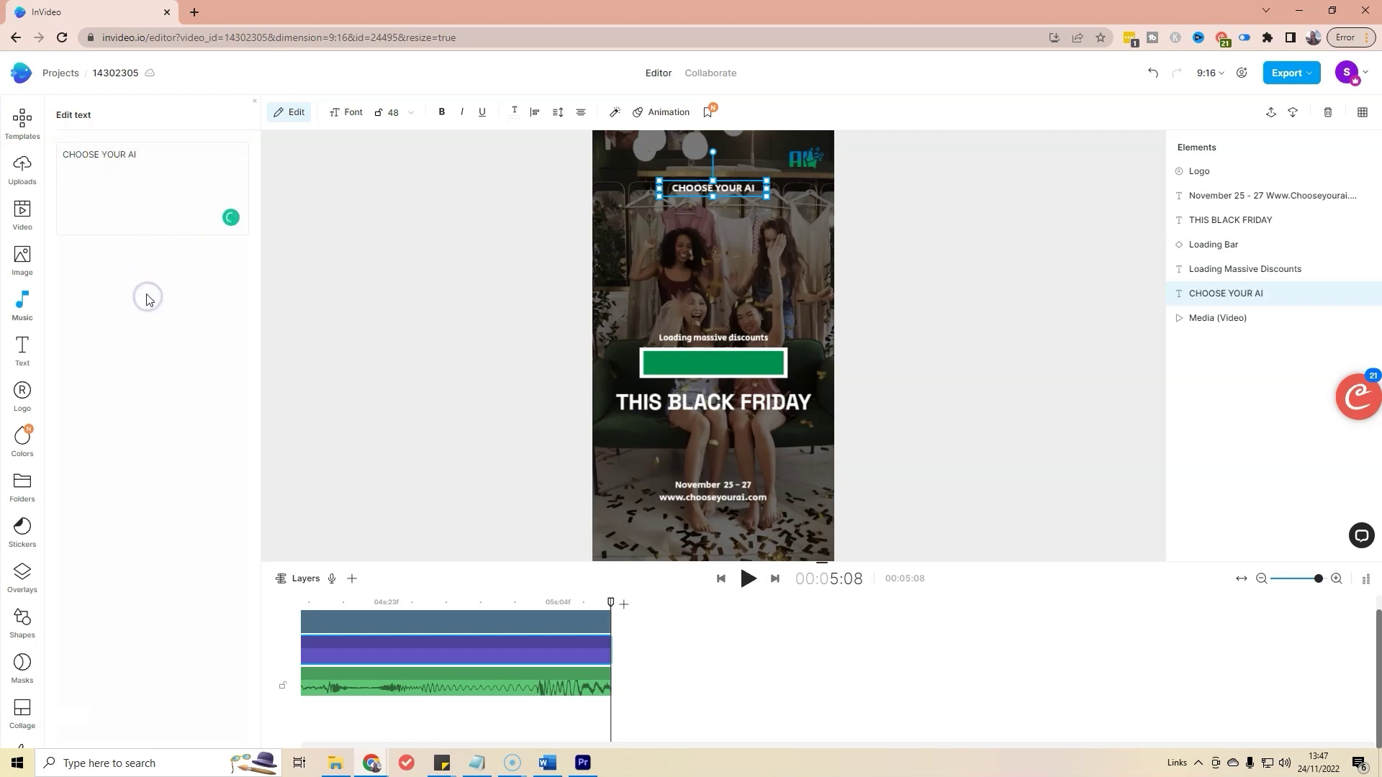
left_click(551, 270)
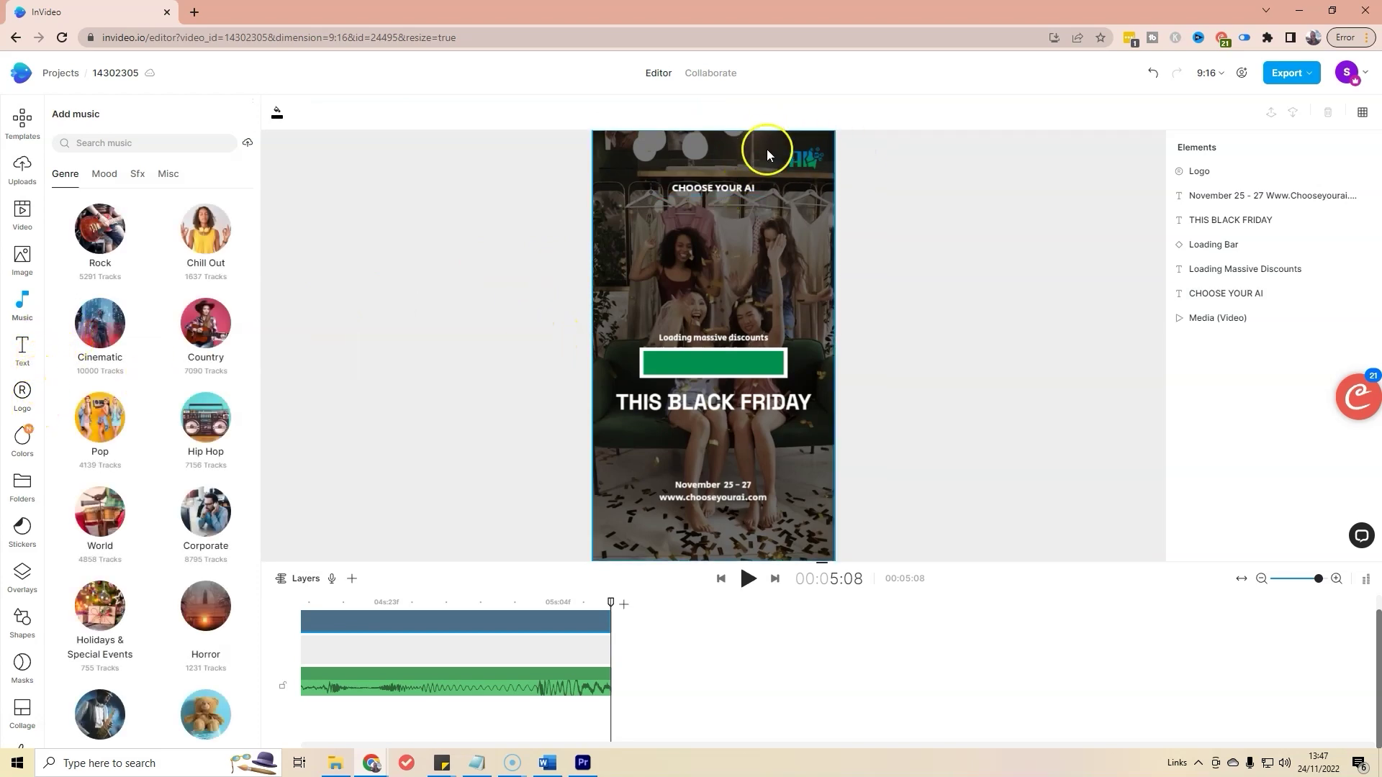
- Move the logo toward the top of the frame and enlarge it
left_click_drag(806, 158, 688, 286)
left_click_drag(757, 241, 657, 292)
left_click_drag(693, 247, 738, 294)
- Nudge the logo higher and place the CHOOSE YOUR AI heading just beneath it
left_click(724, 192)
left_click_drag(657, 200, 723, 180)
left_click_drag(734, 290, 728, 224)
left_click(808, 287)
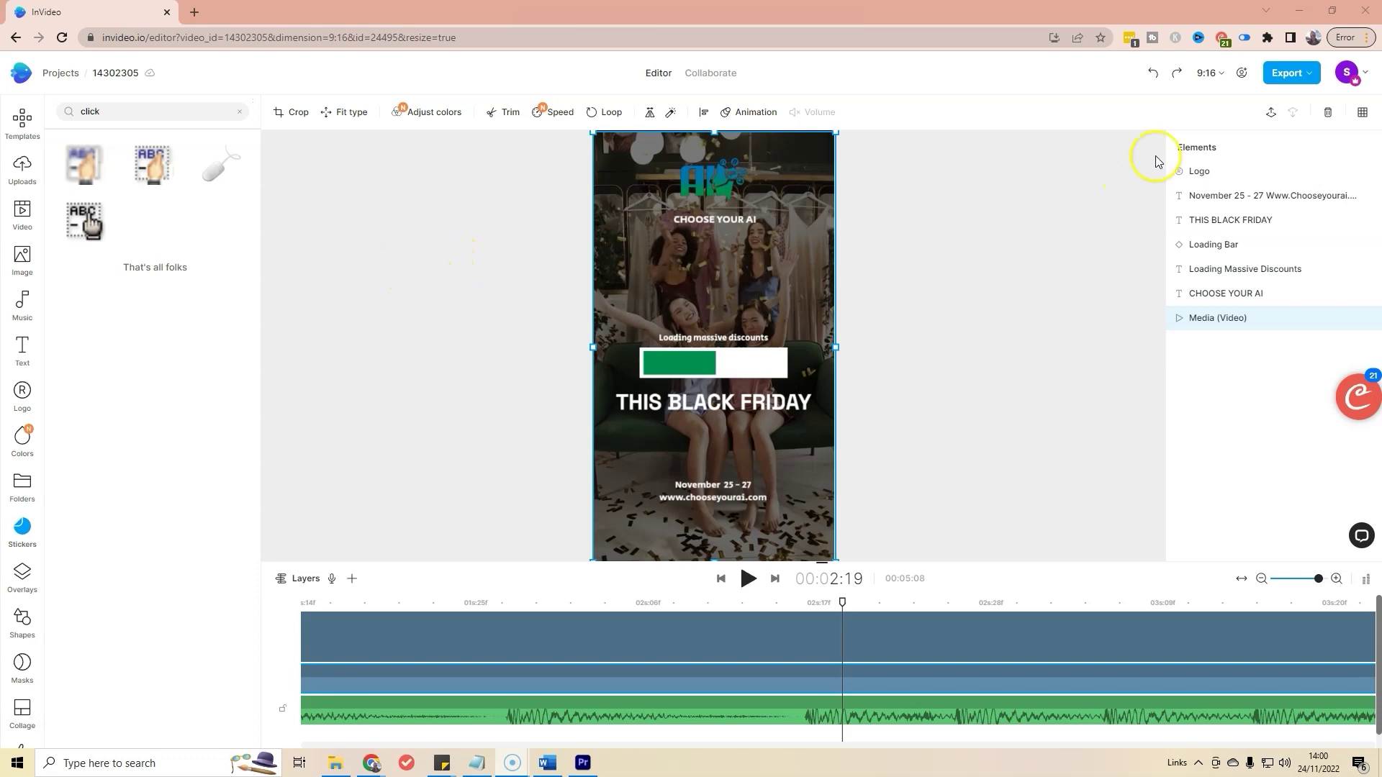
- Export the video at the default 1080p quality
left_click(1306, 75)
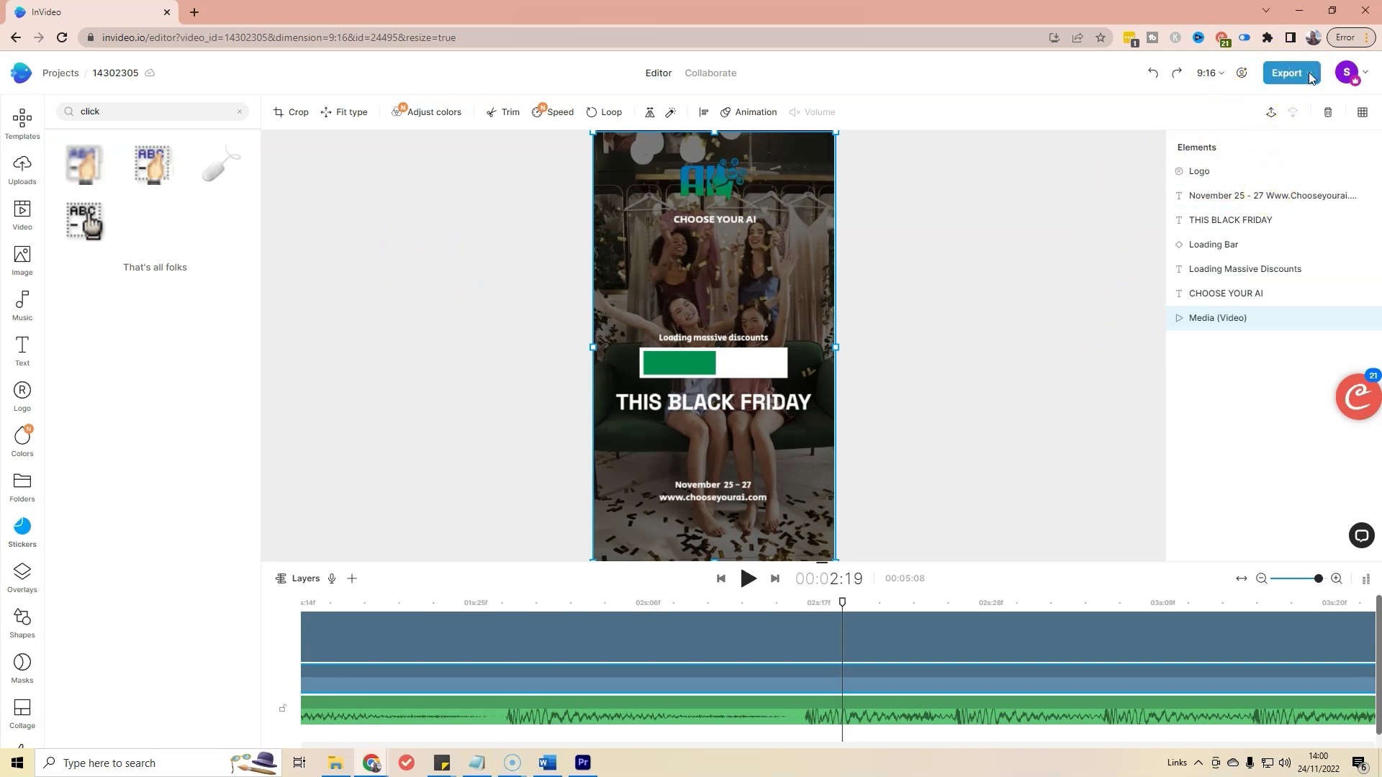
left_click(1268, 143)
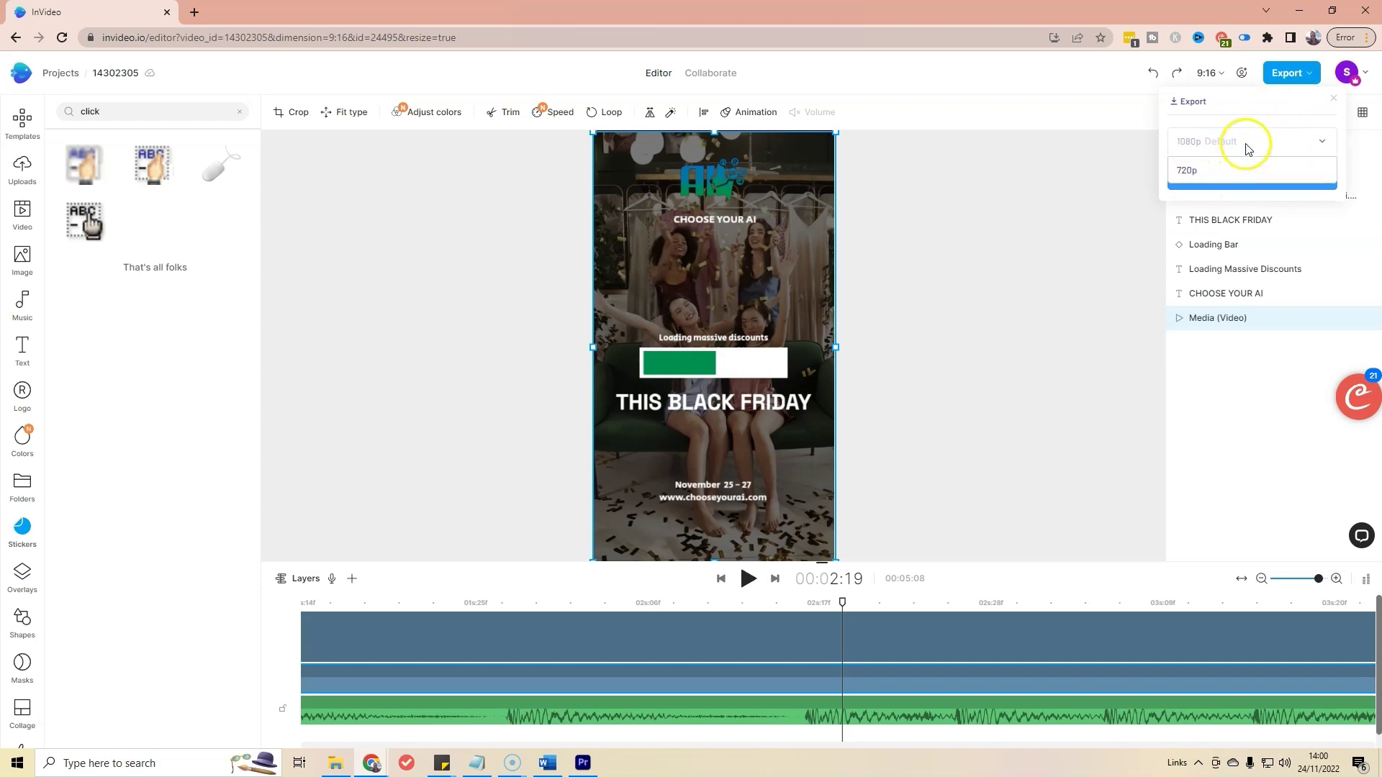
left_click(1247, 144)
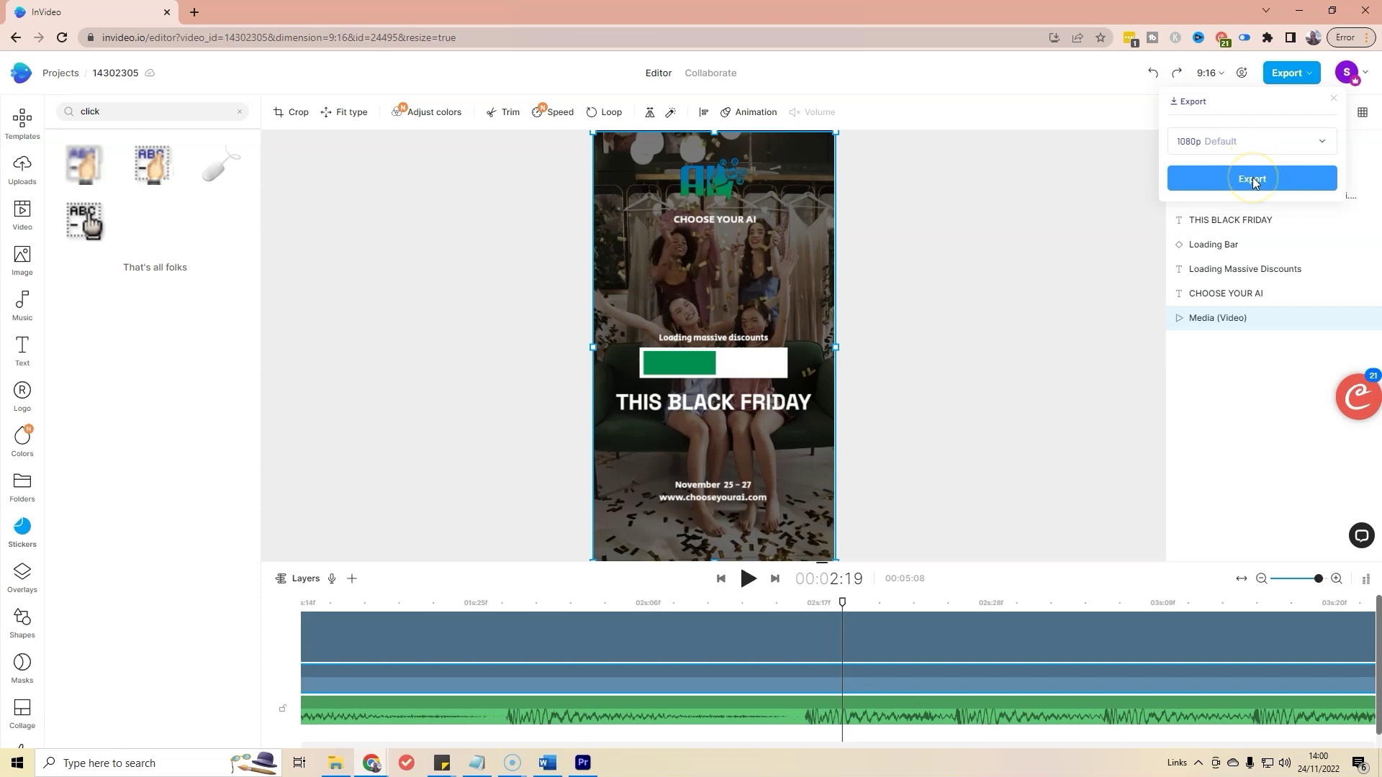
left_click(1253, 178)
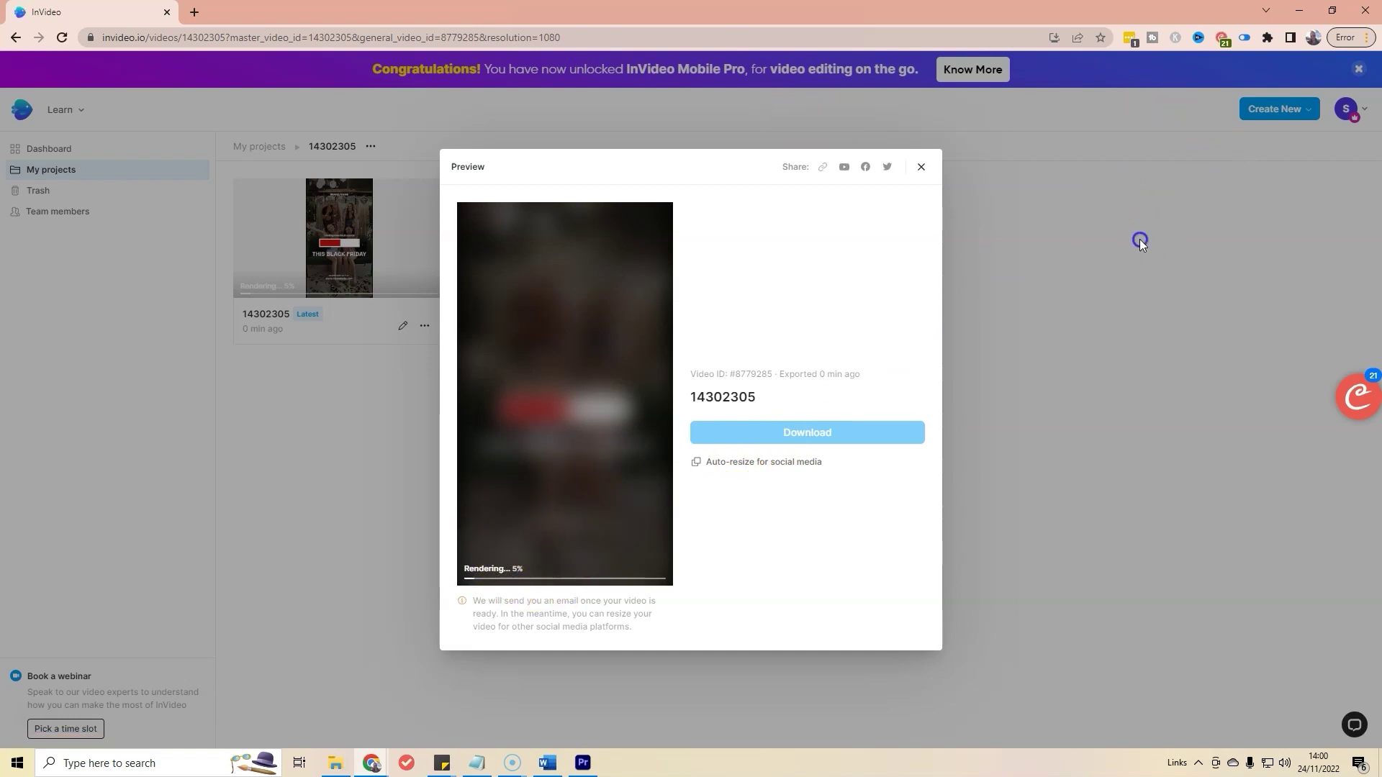
- Dismiss the rendering preview, reopen and close it again, then go to the Dashboard
left_click(921, 167)
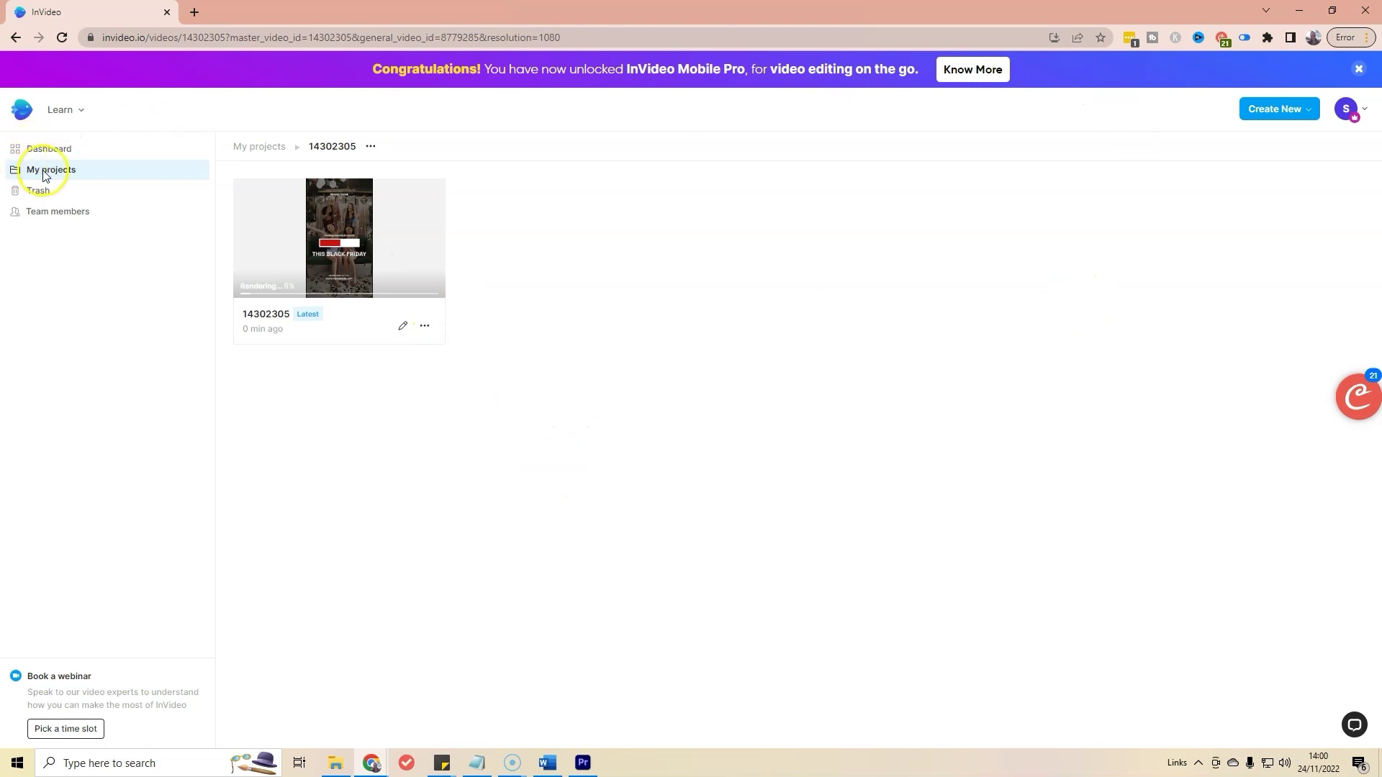
left_click(363, 229)
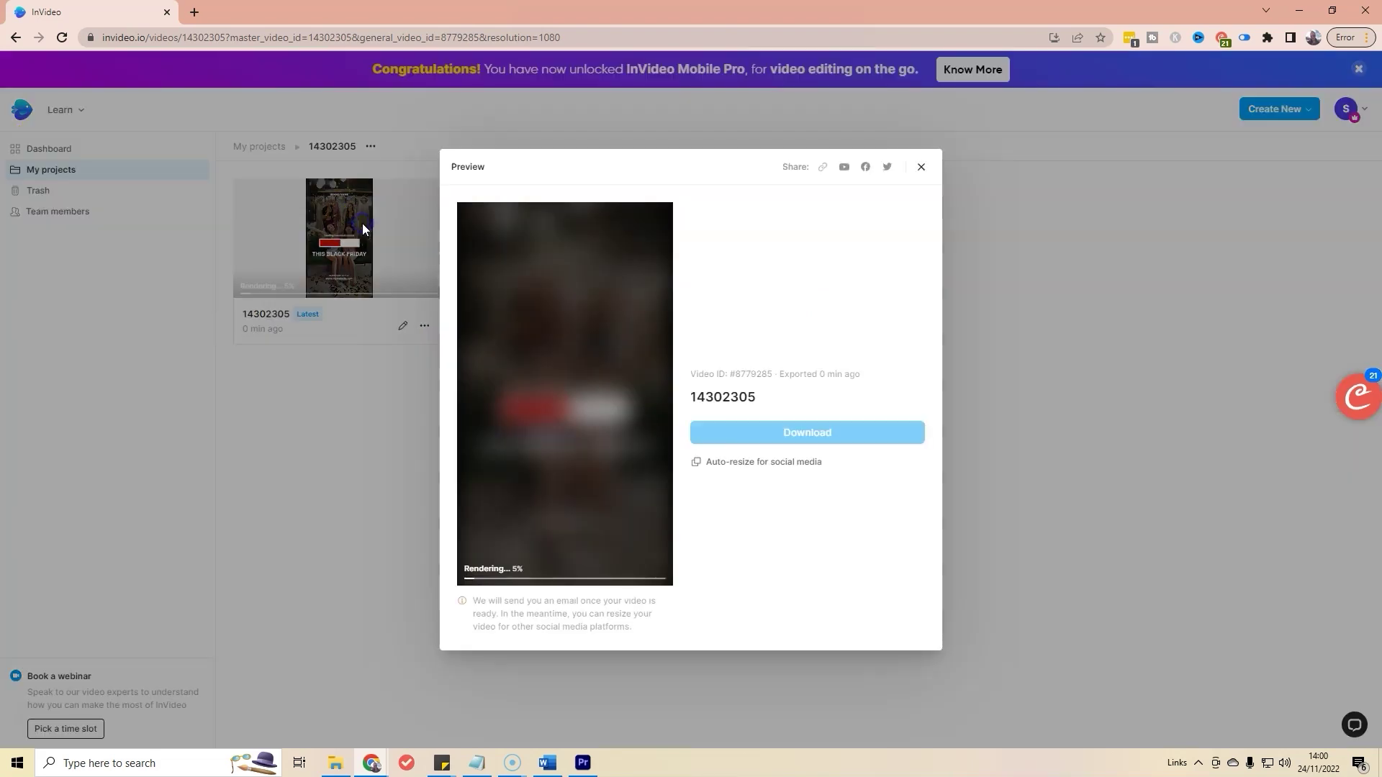
left_click(925, 165)
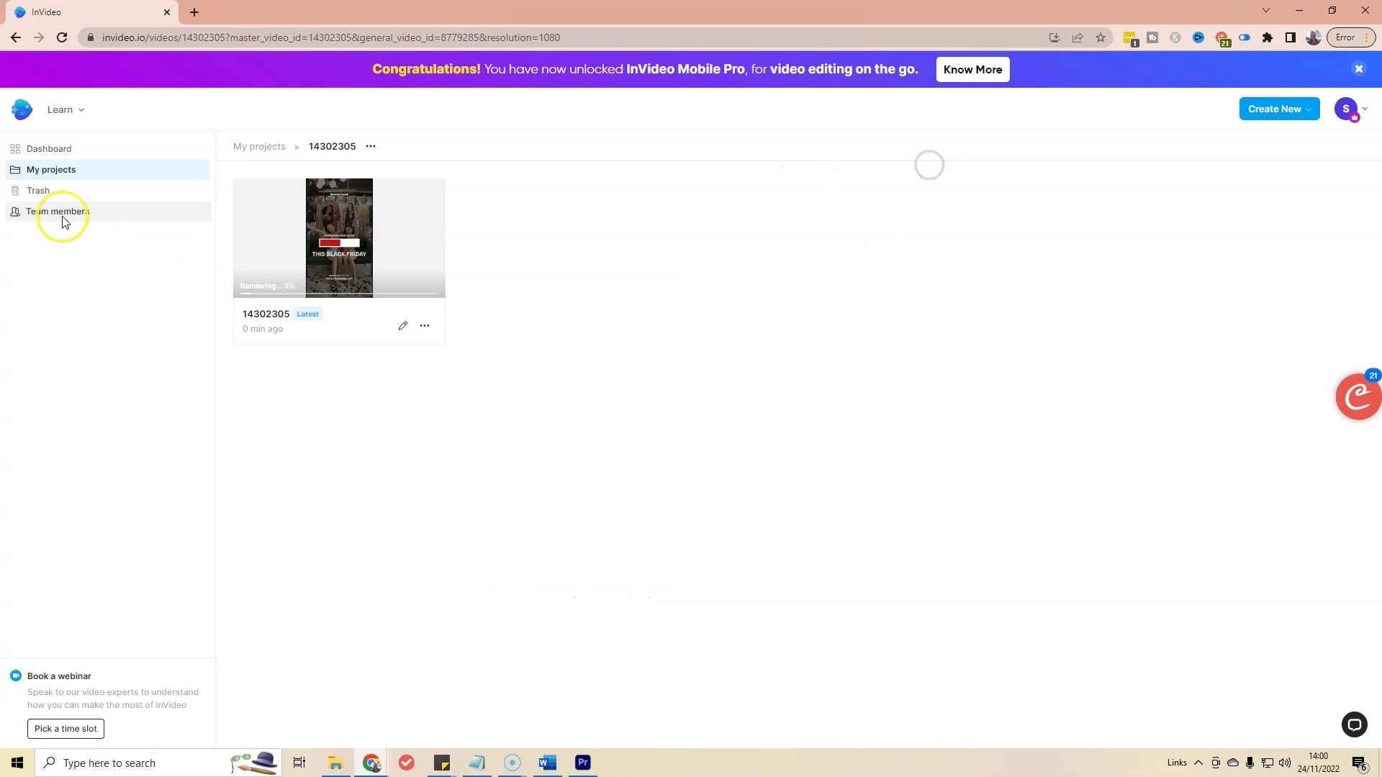
left_click(57, 156)
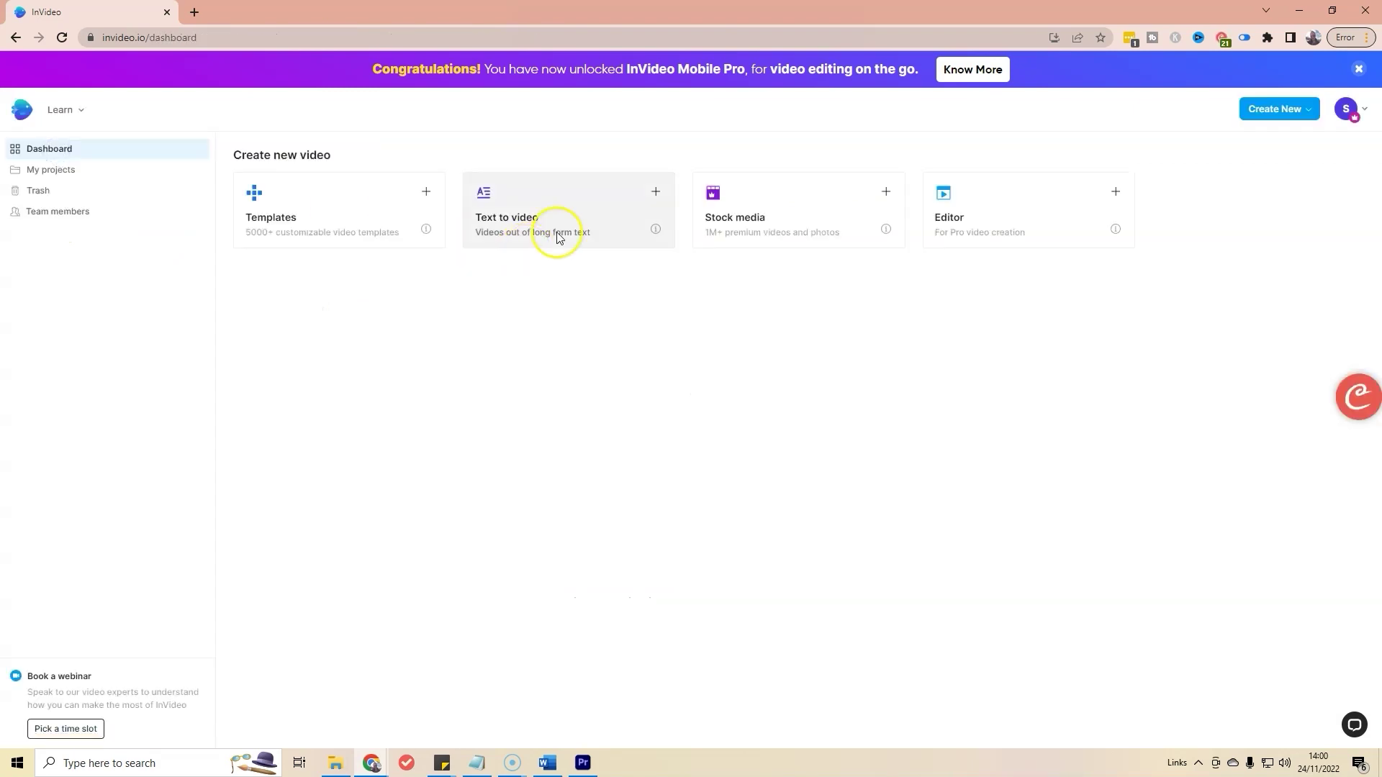
left_click(1359, 115)
left_click(1275, 263)
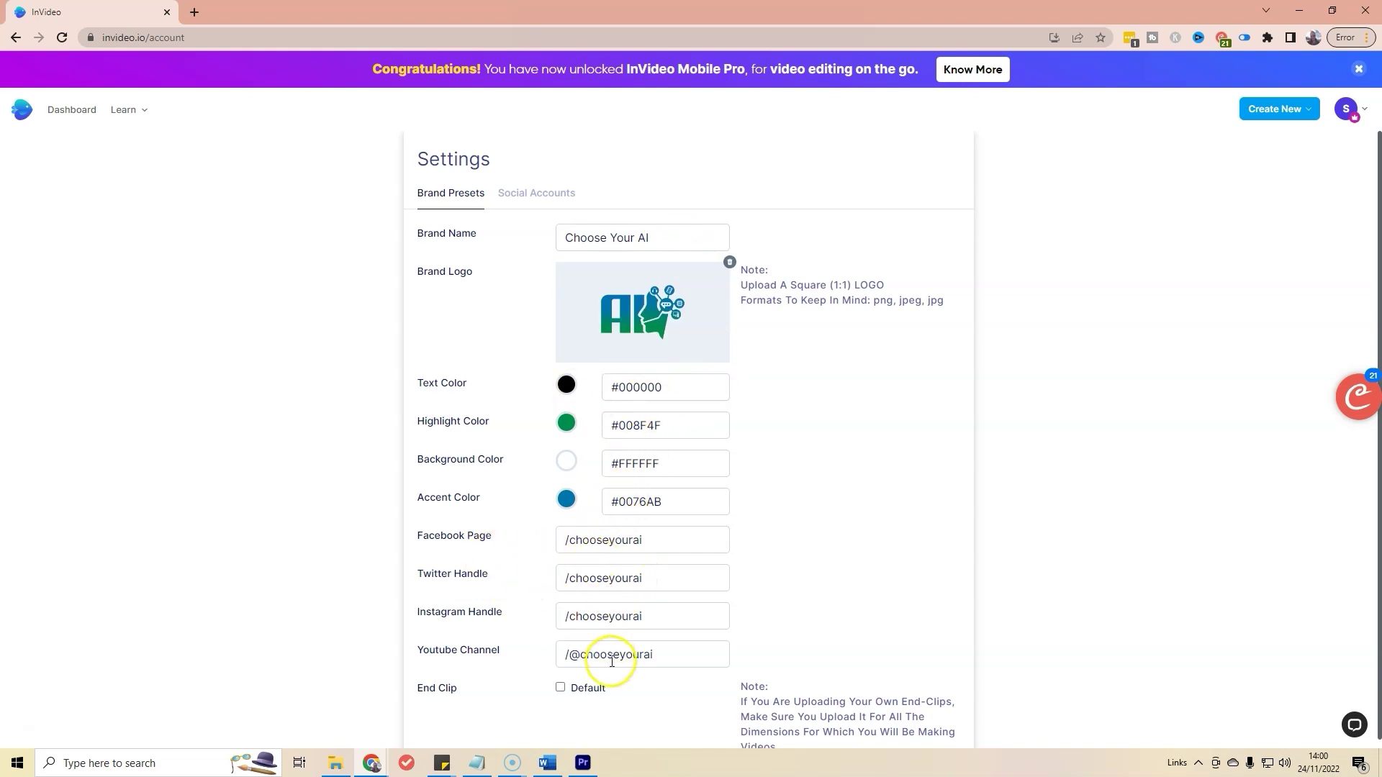
scroll(705, 644, "down", 1)
scroll(704, 636, "down", 1)
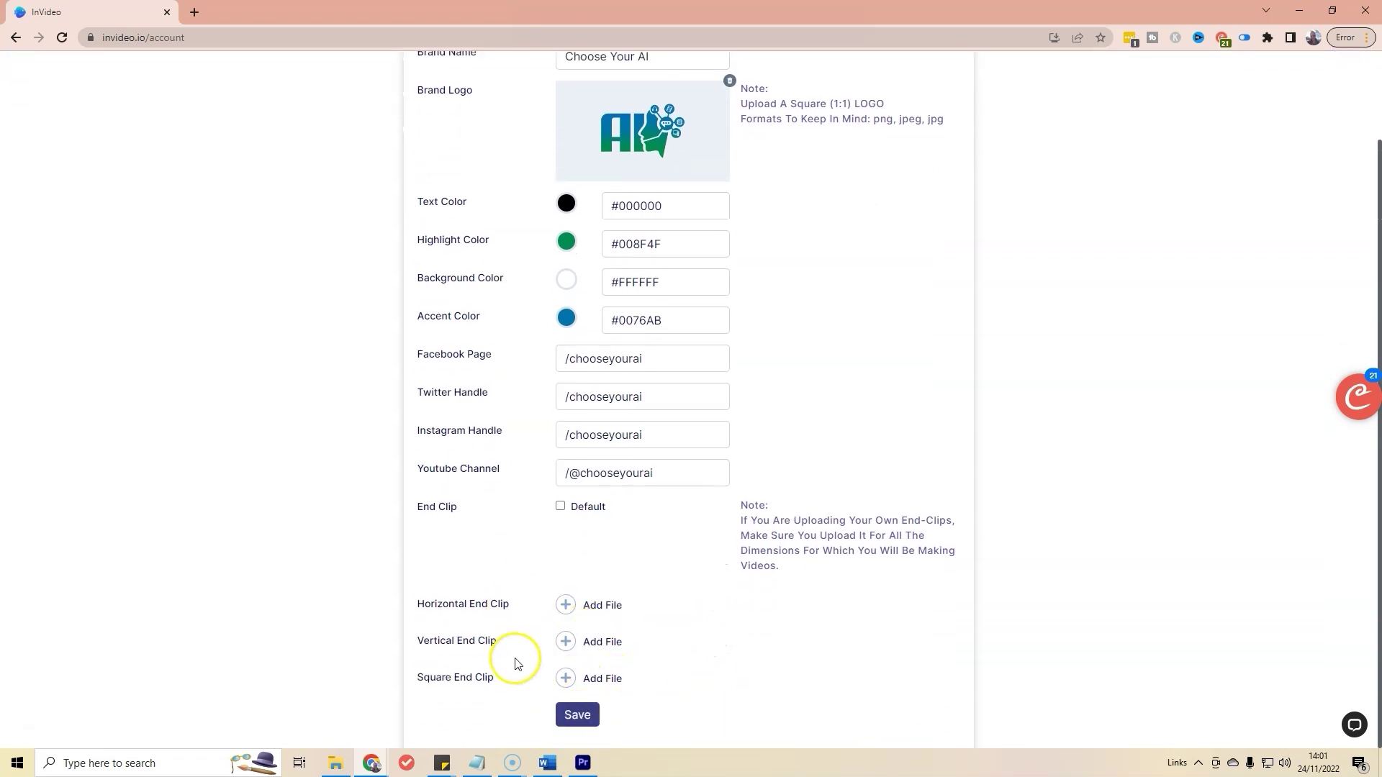
scroll(651, 586, "up", 1)
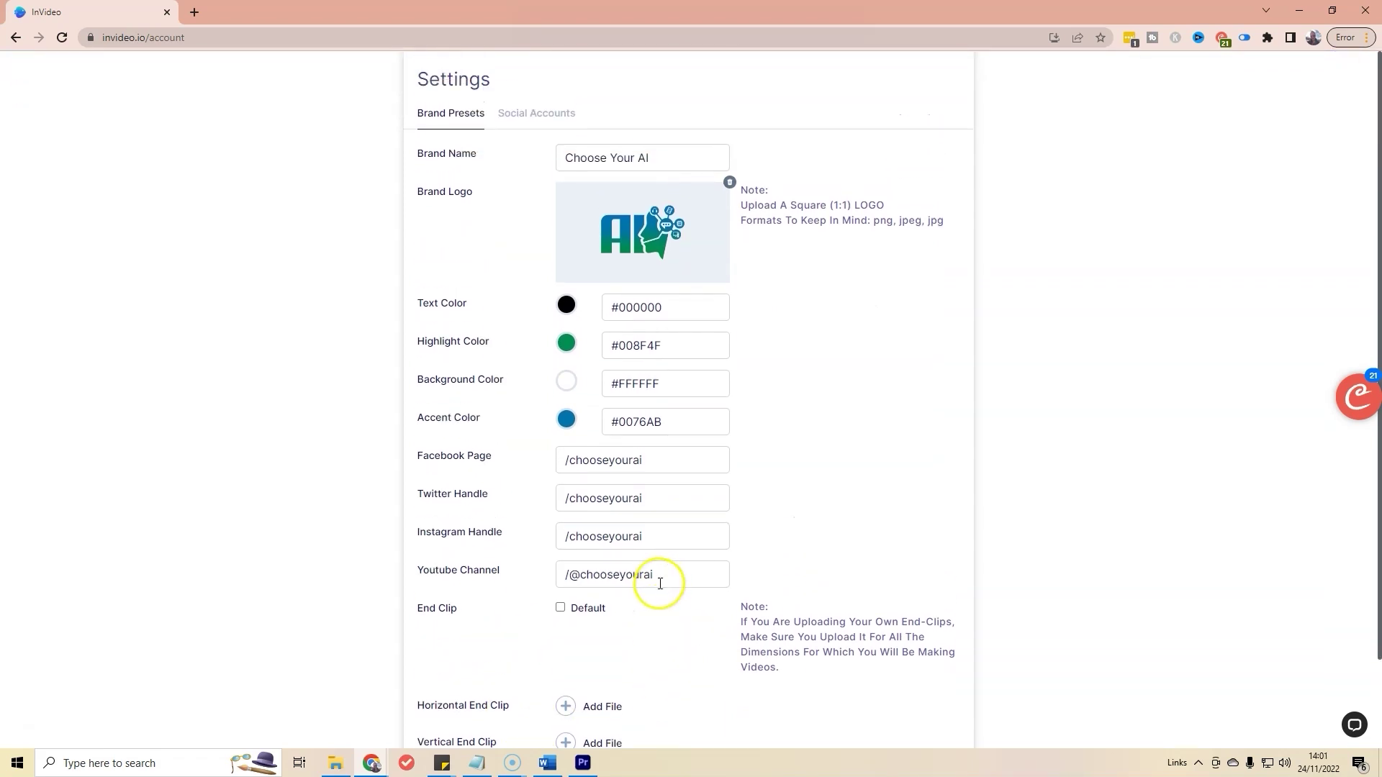